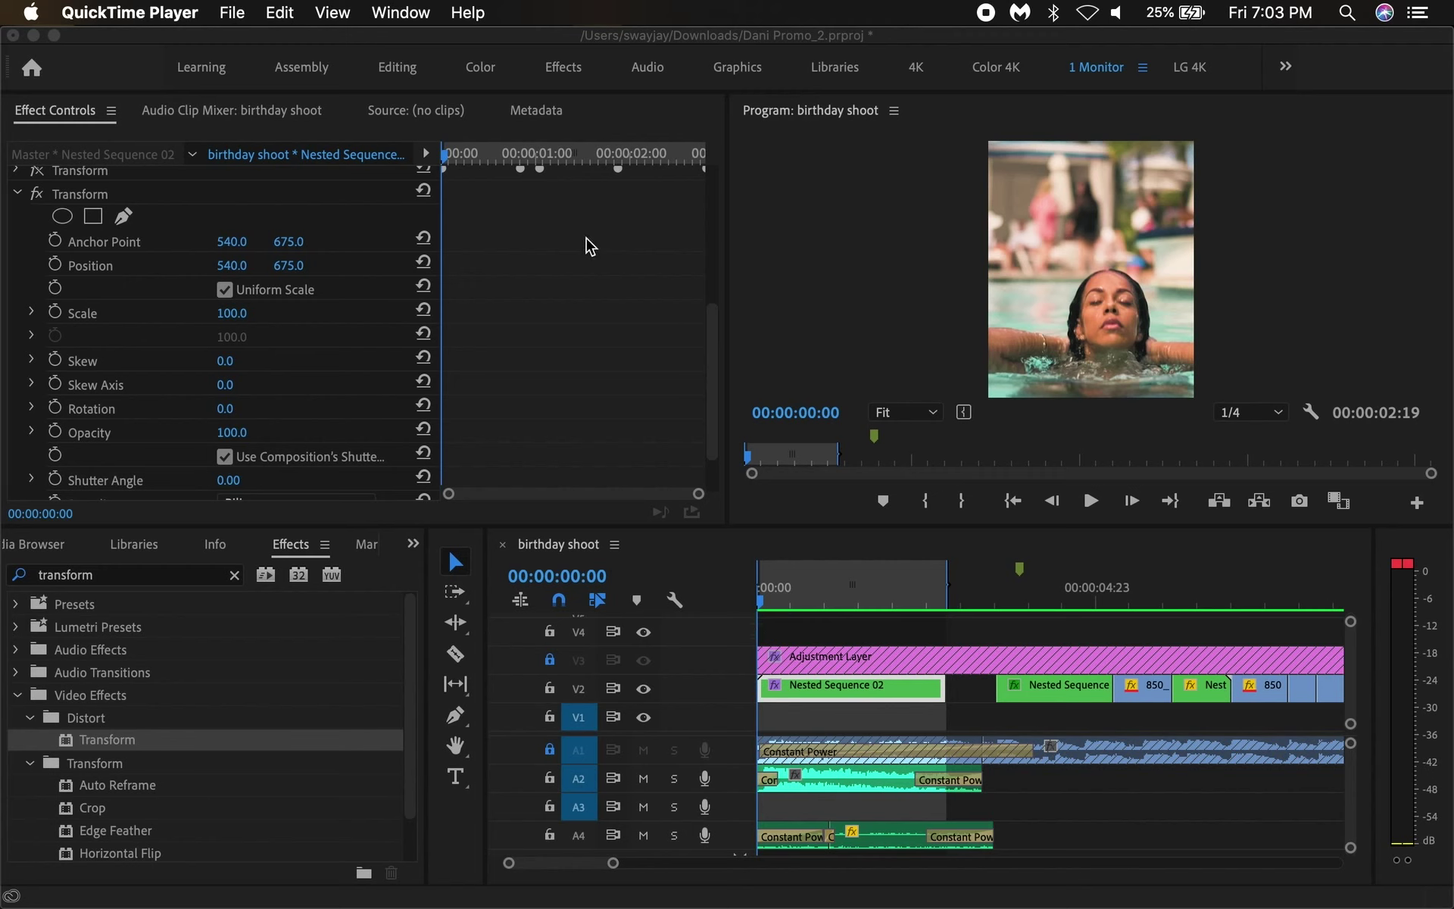
- Play the pool clip from the start of the sequence a few times to preview it
scroll(78, 325, up, 5)
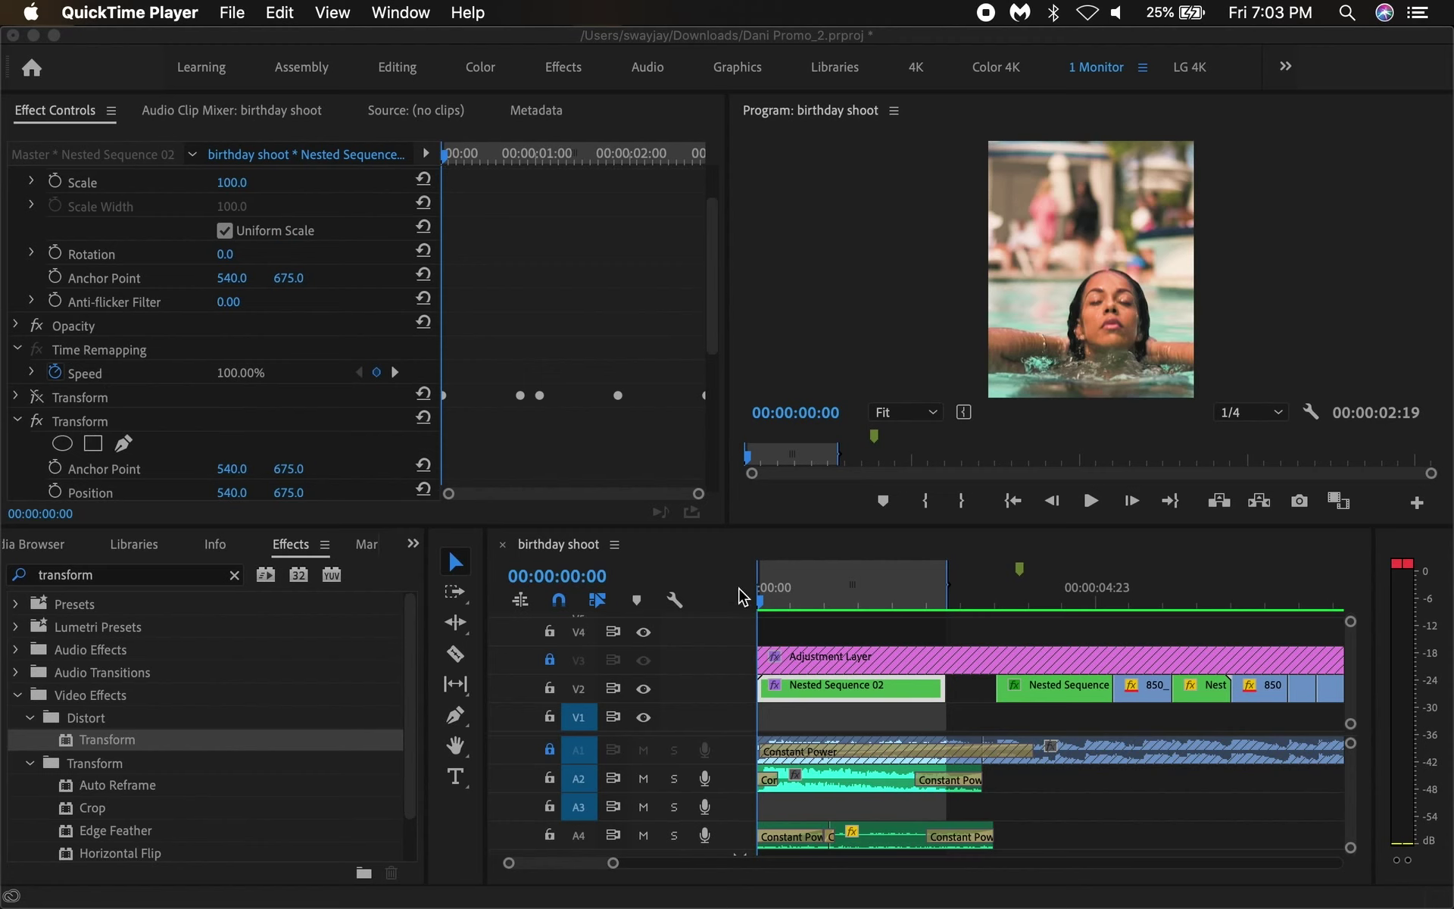
click(733, 614)
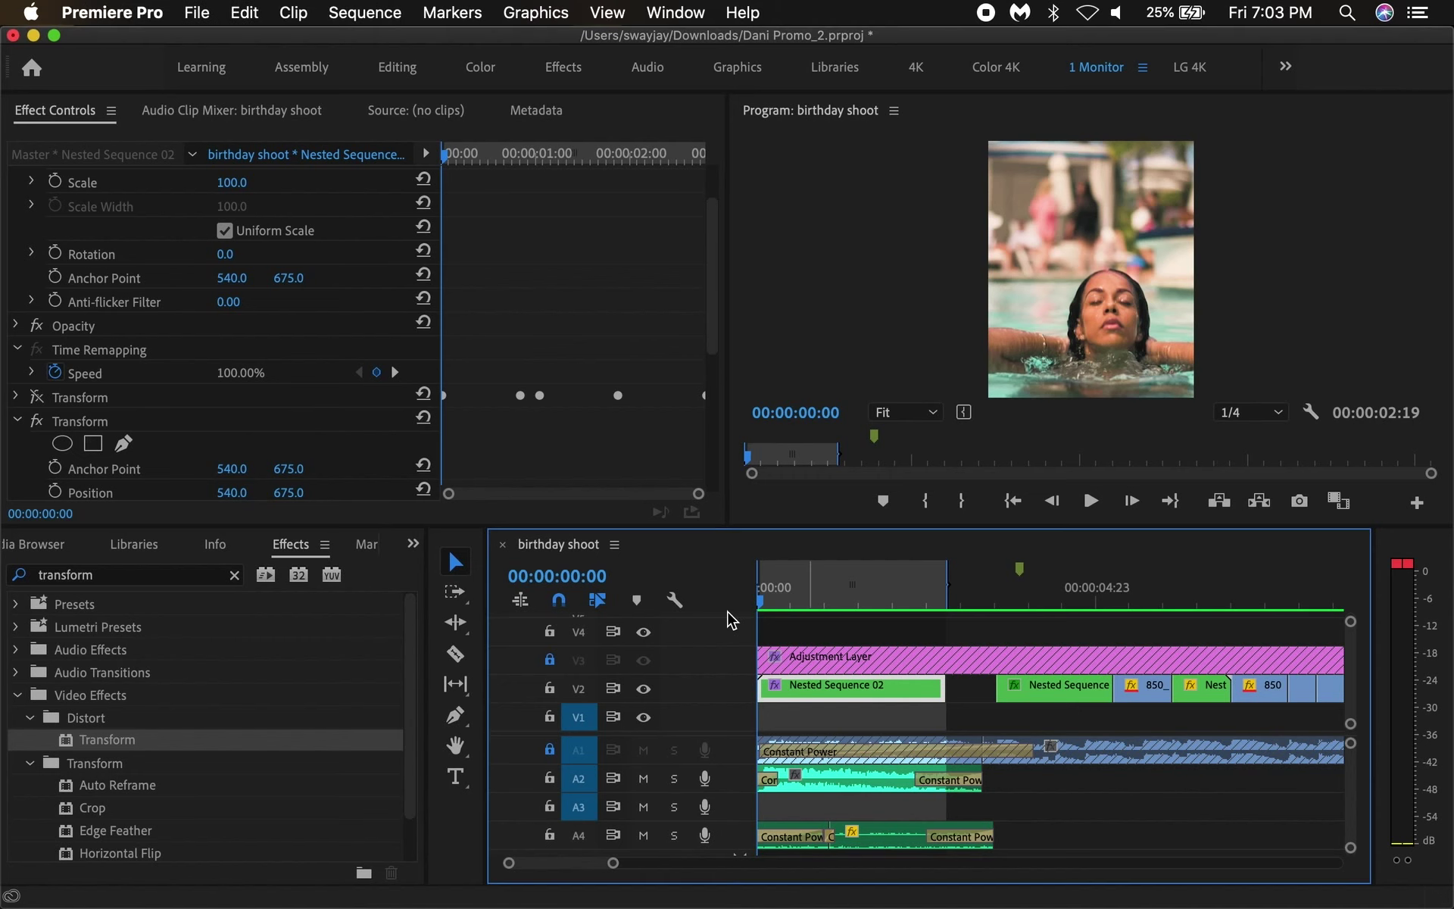
key(space)
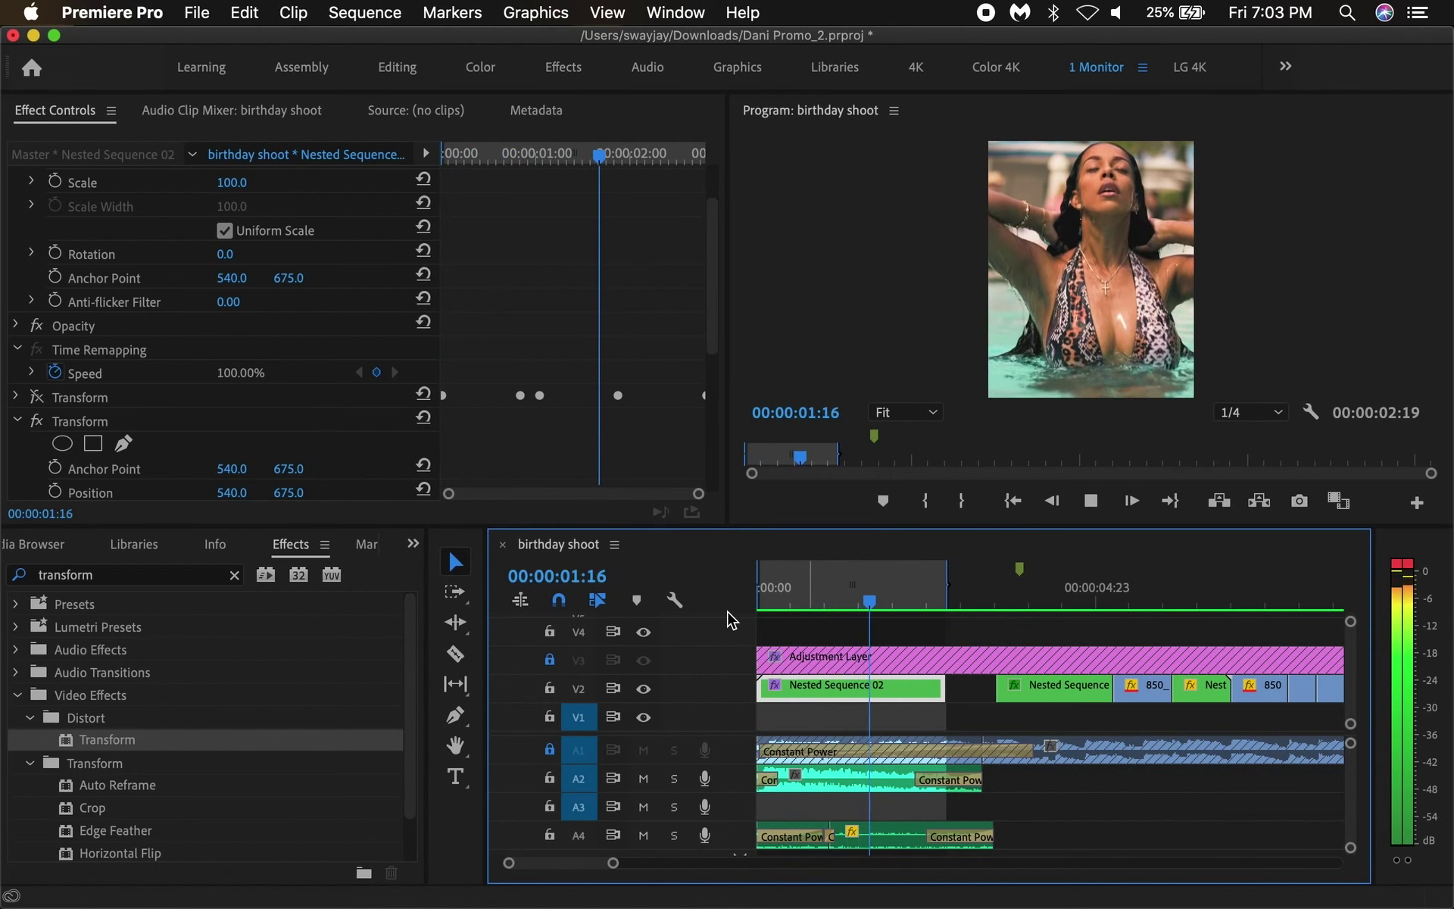
key(Home)
key(space)
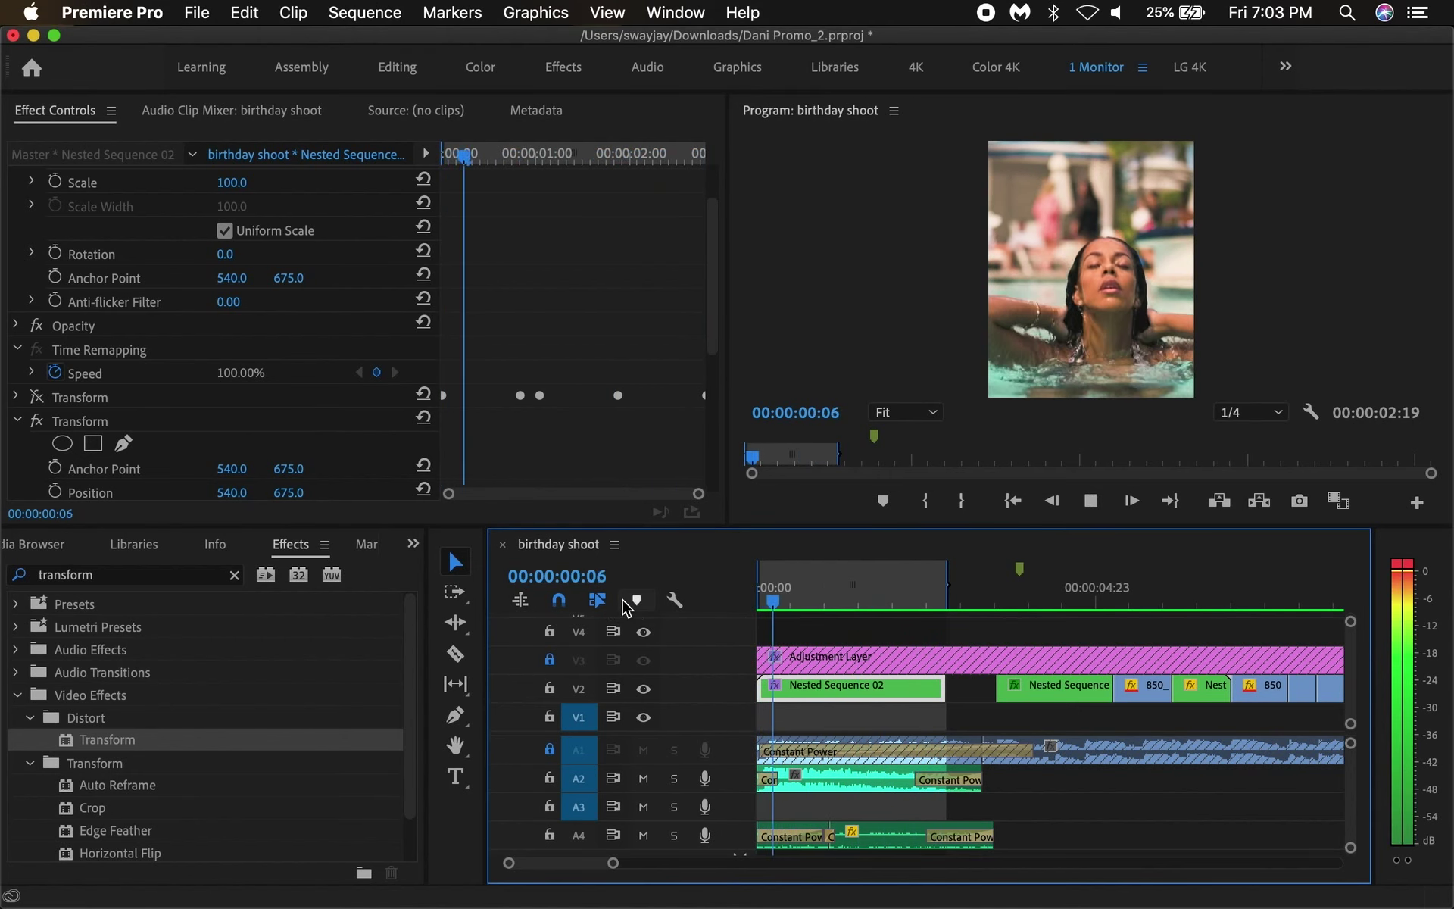
key(space)
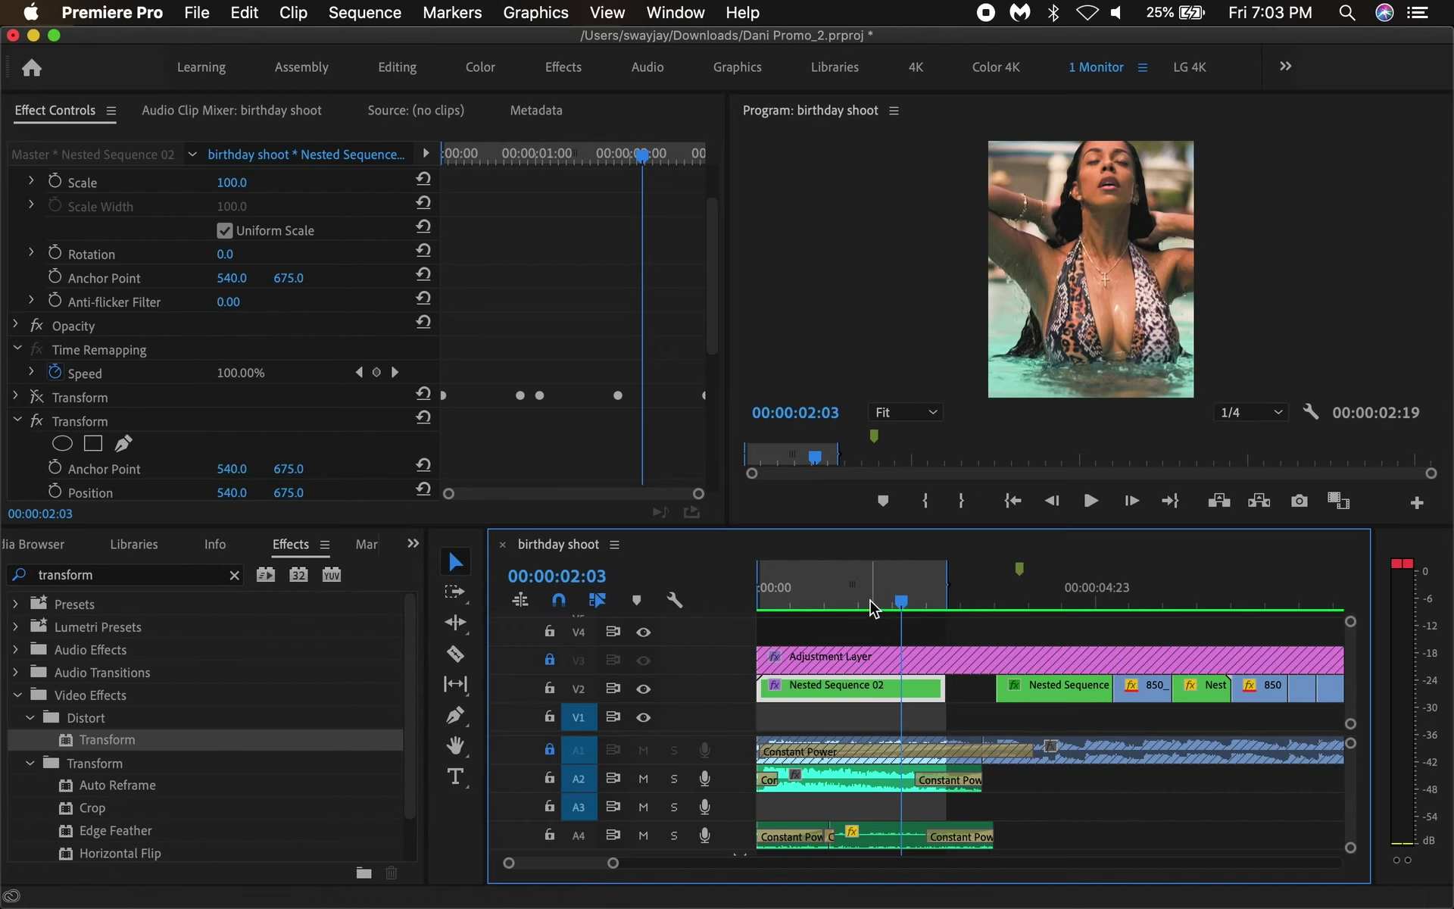
key(Home)
key(space)
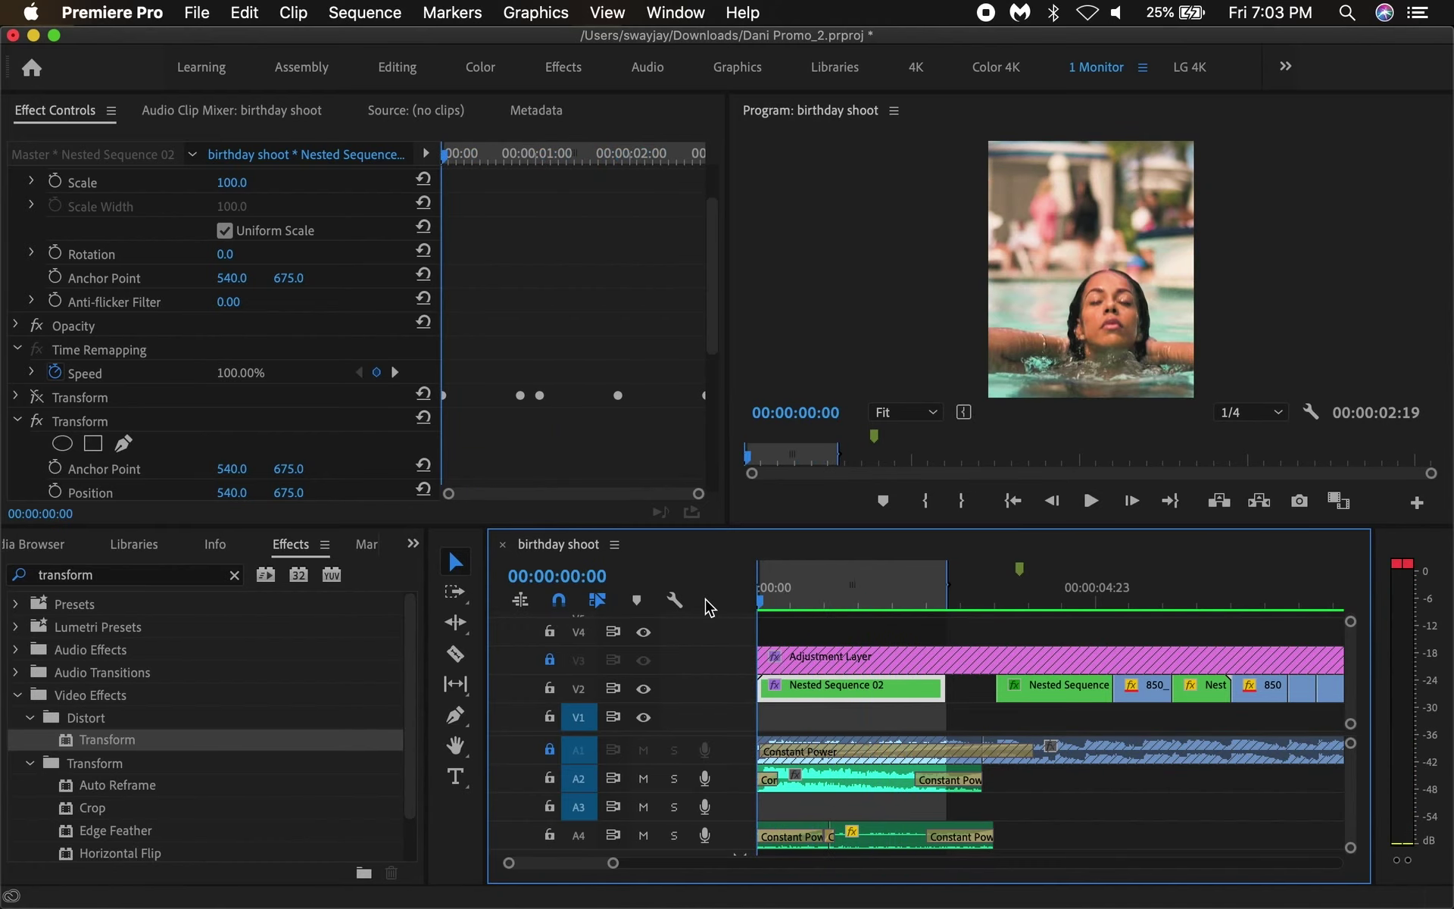
scroll(276, 364, down, 3)
scroll(277, 366, down, 3)
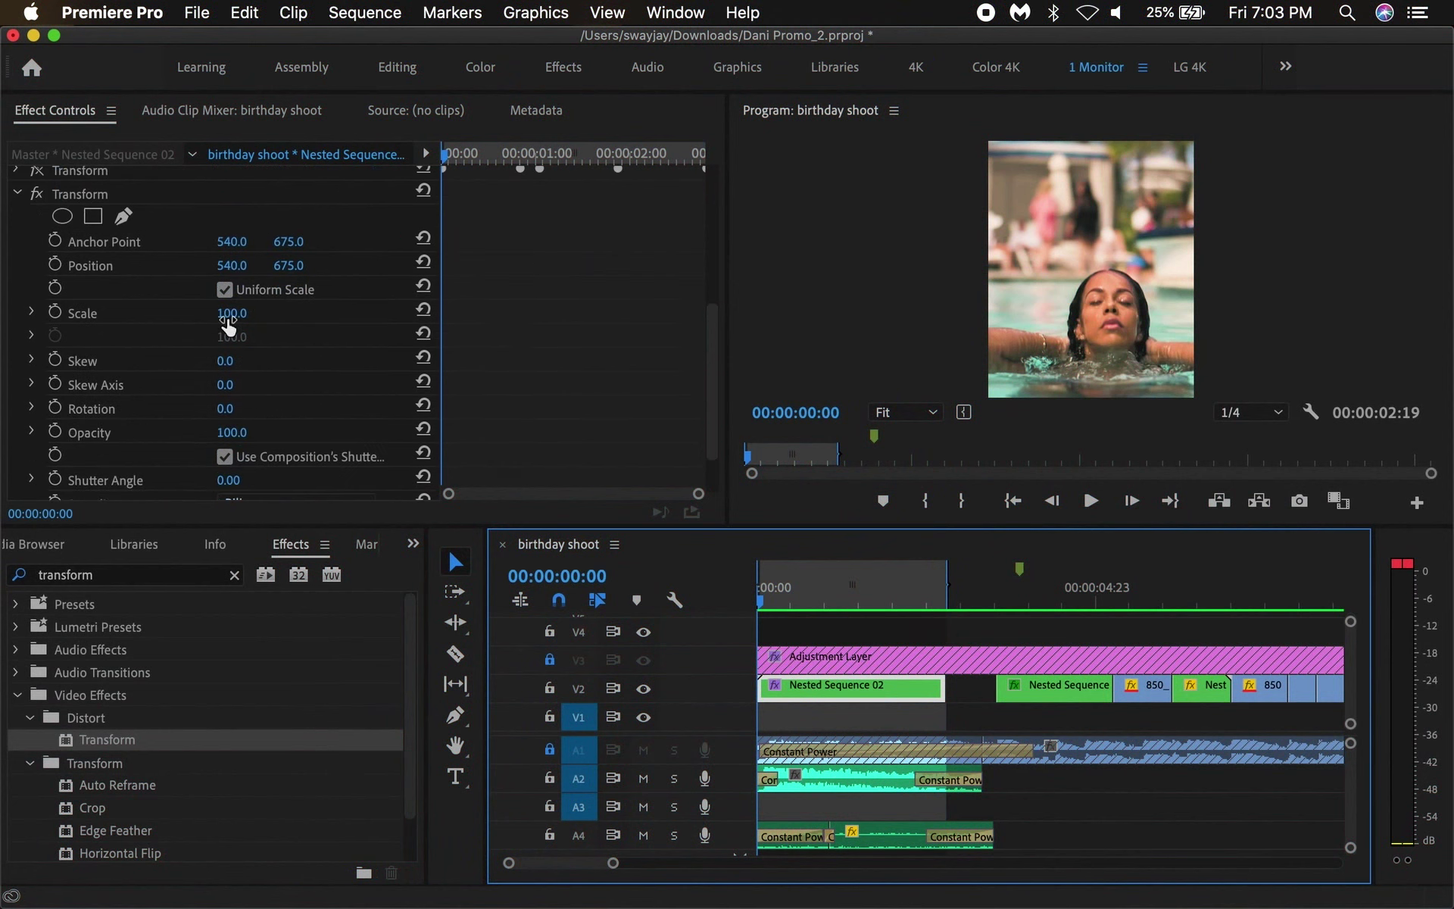
- Set Transform Scale to 200 and Anchor Point Y to 966, key Scale at the start, and save
key(shift+5)
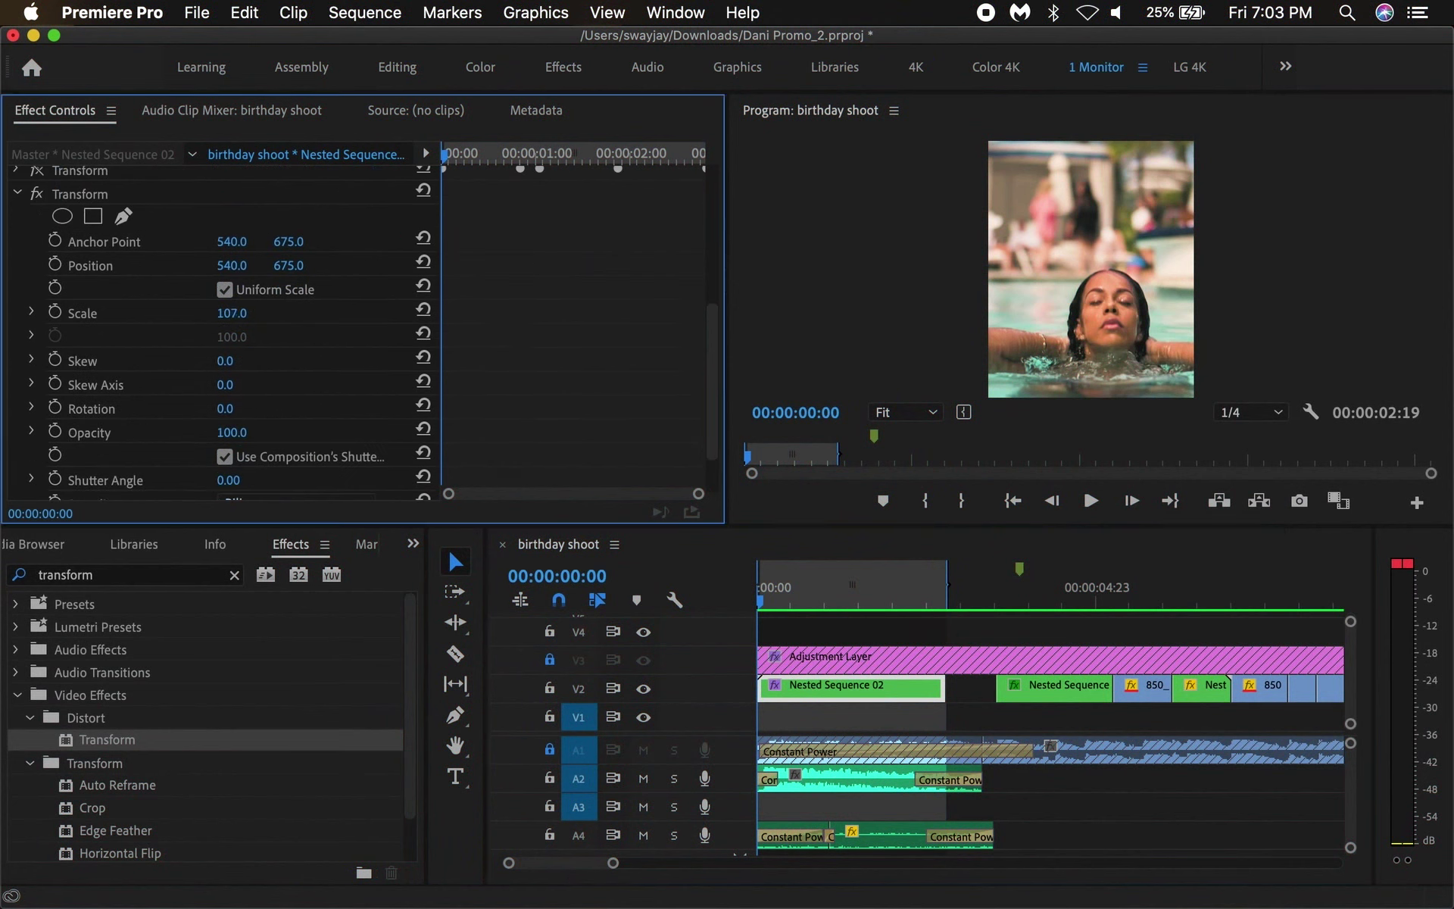
click(231, 313)
text(200)
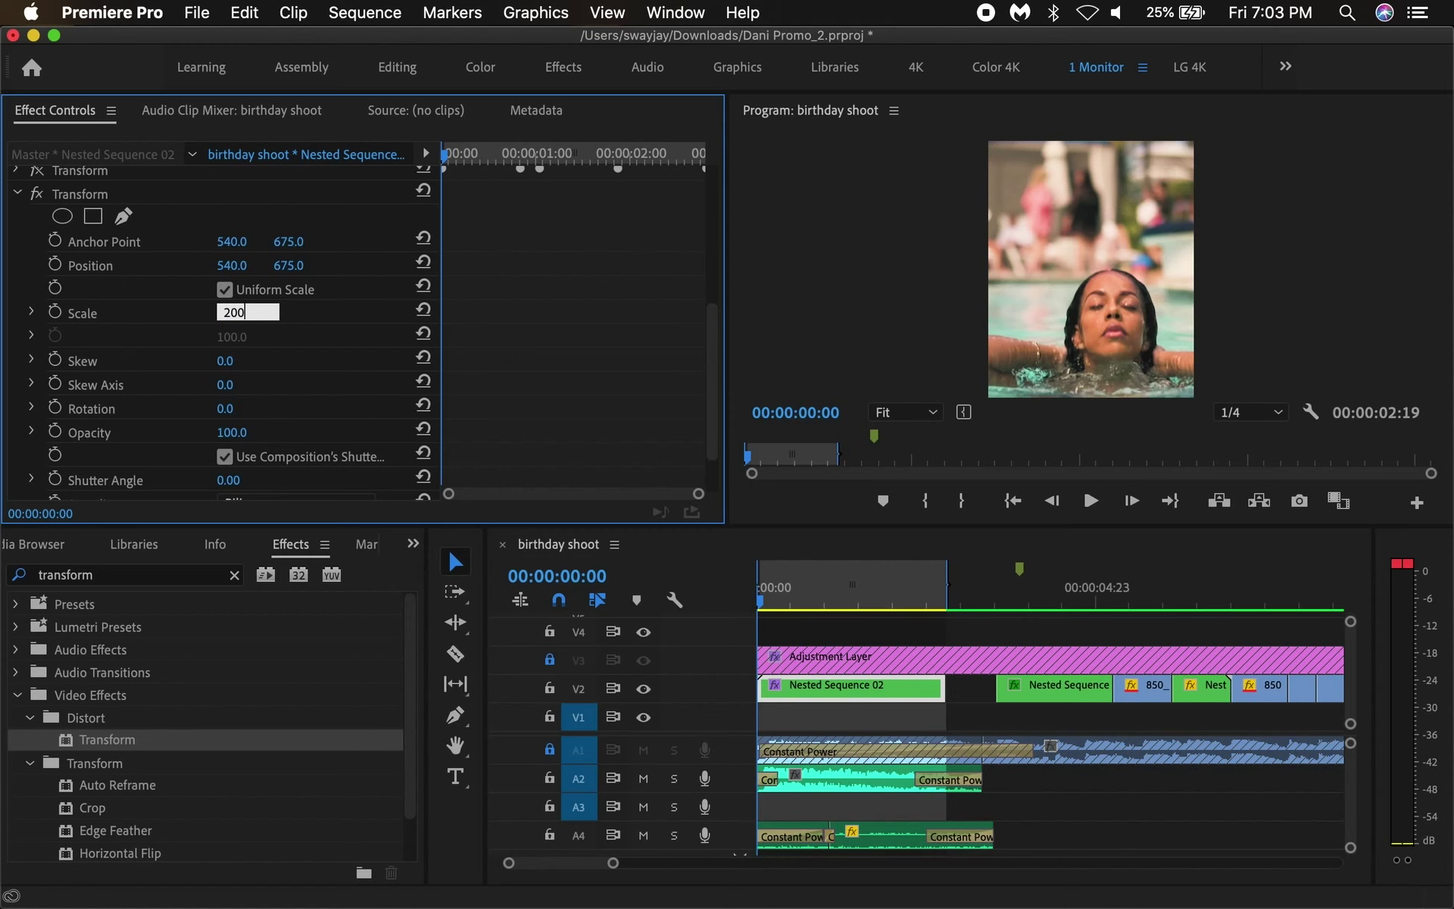
key(Return)
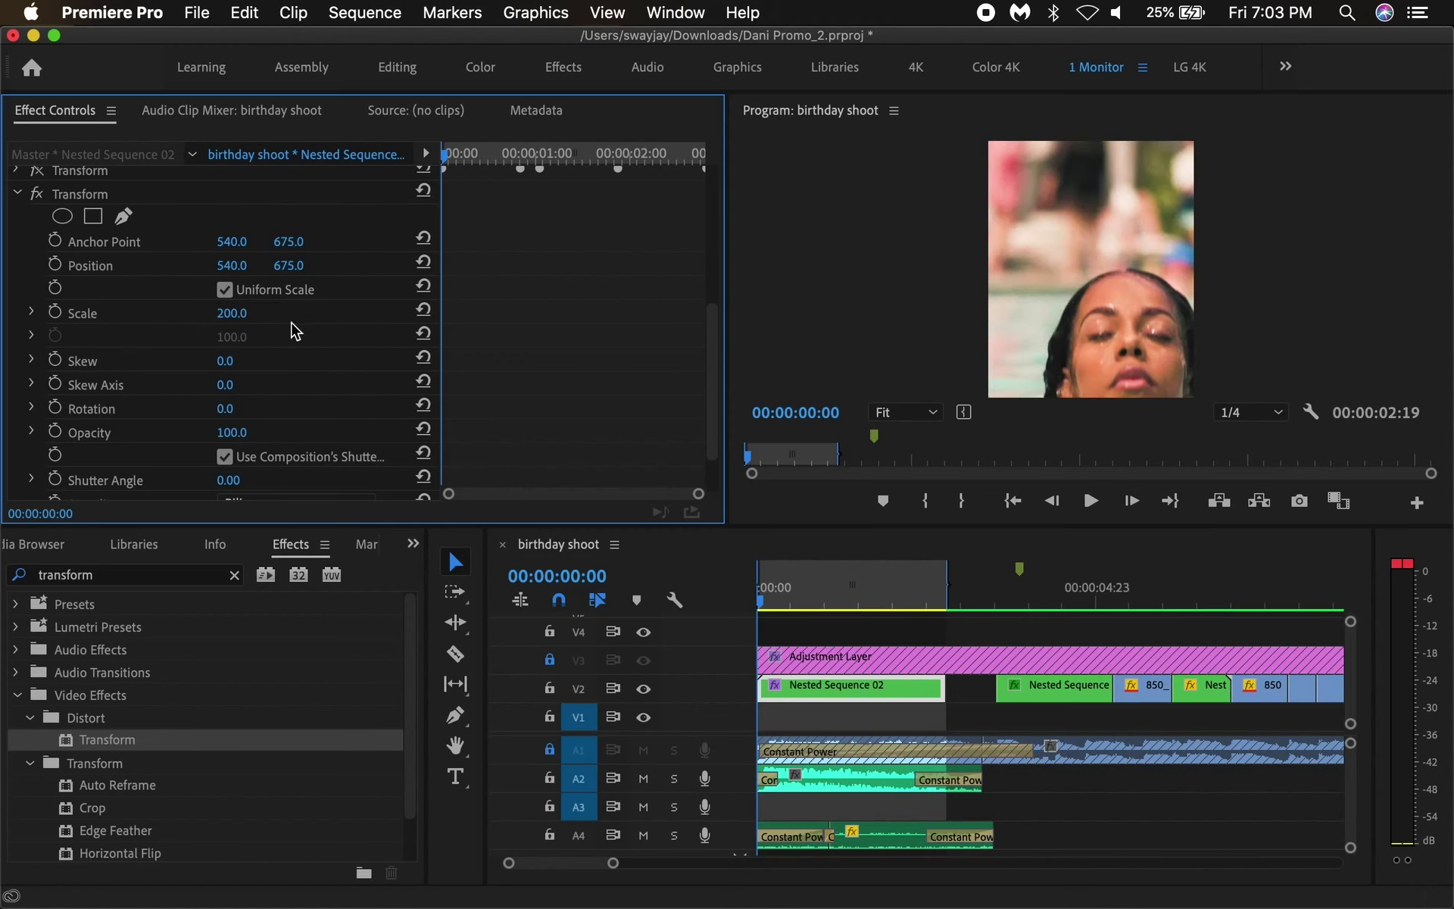
mouse_move(289, 241)
mouse_down()
mouse_move(394, 241)
mouse_move(300, 242)
mouse_up()
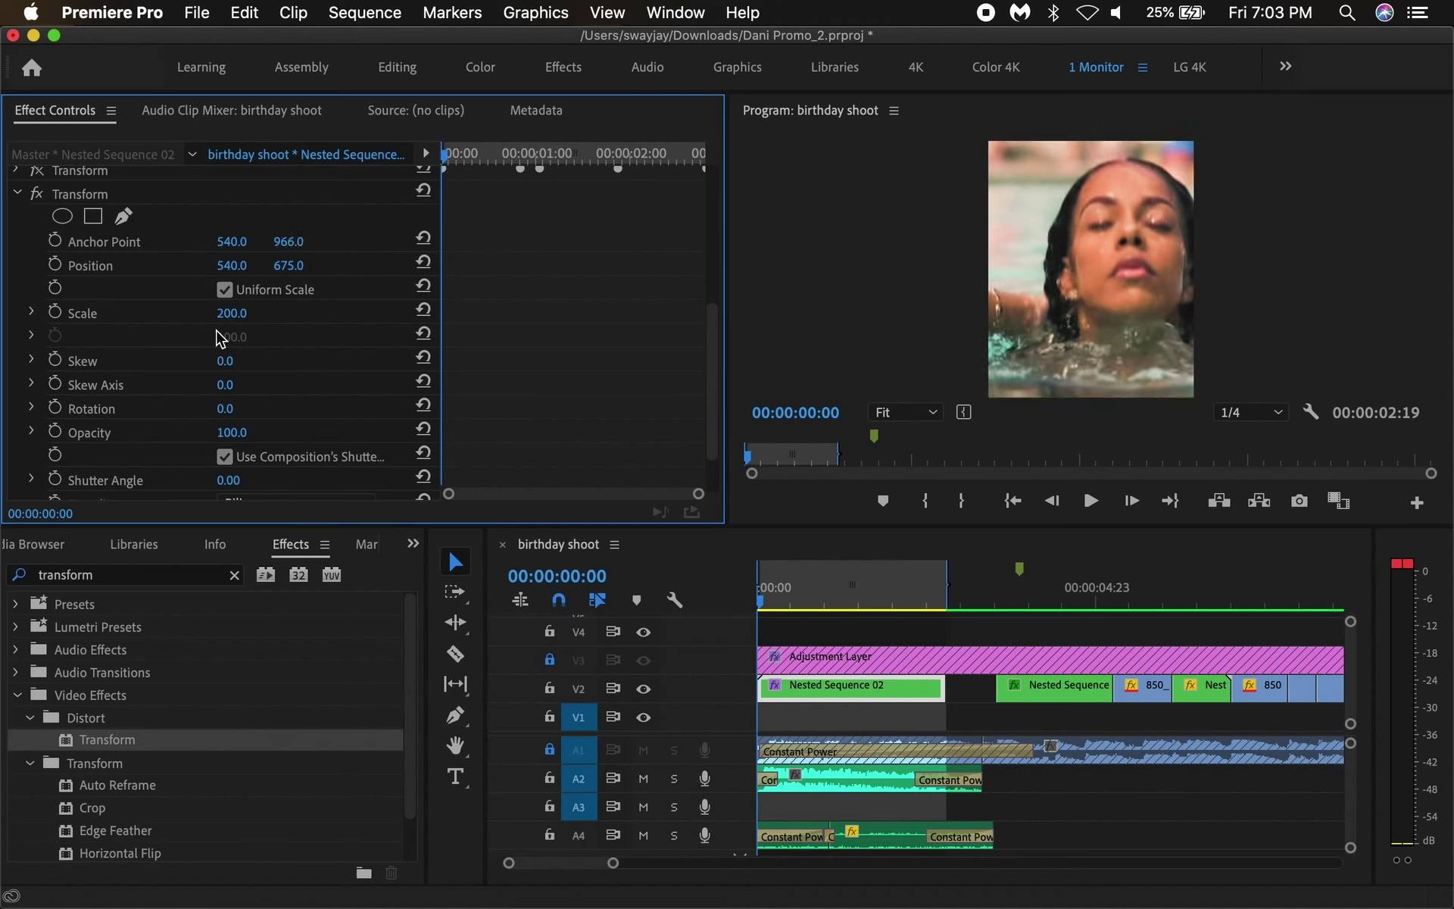
click(54, 313)
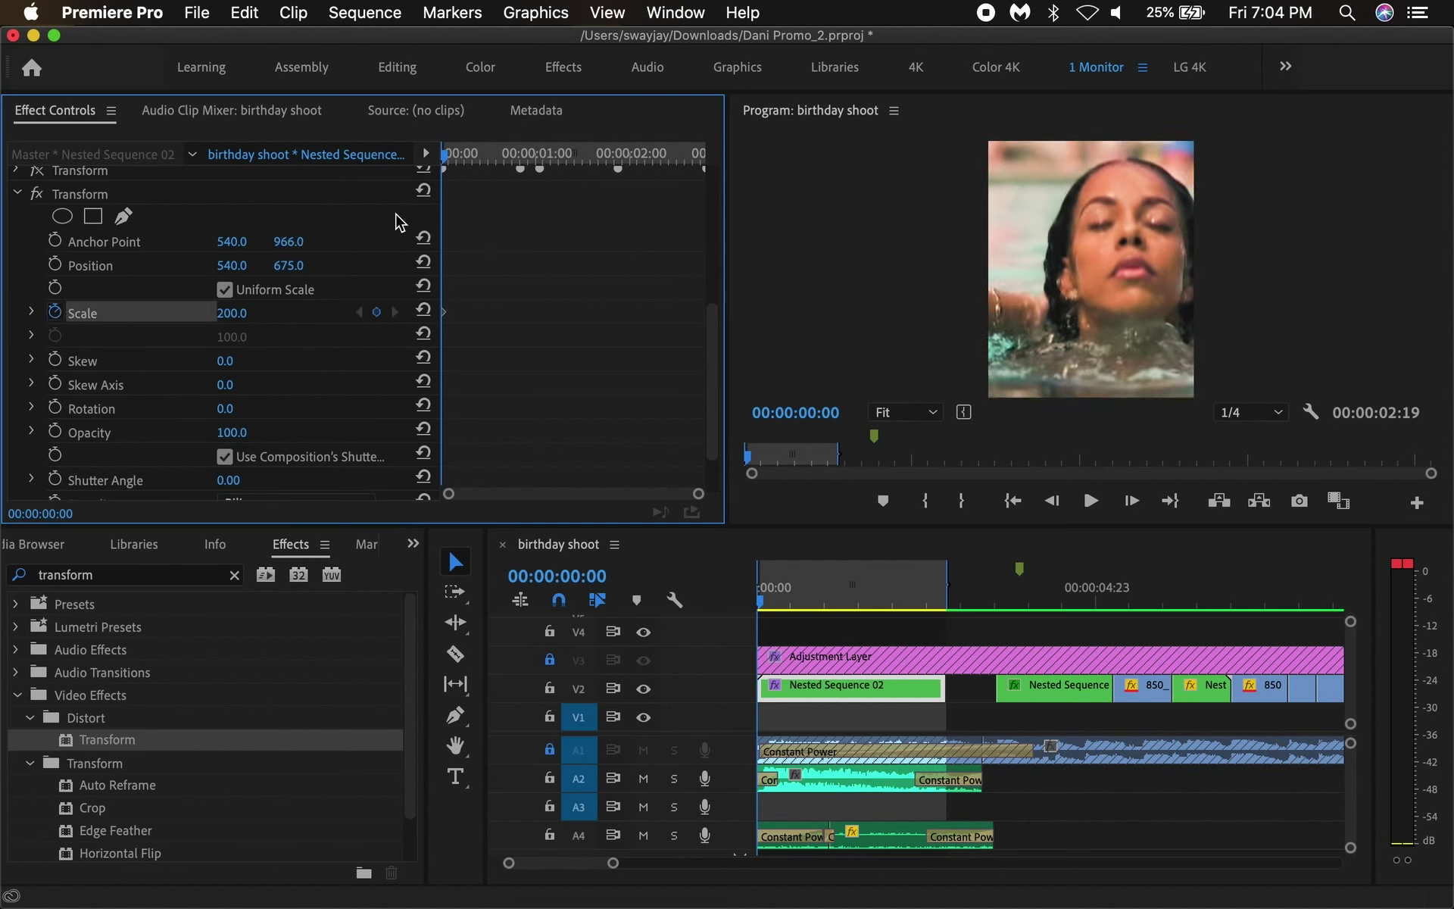
key(super+s)
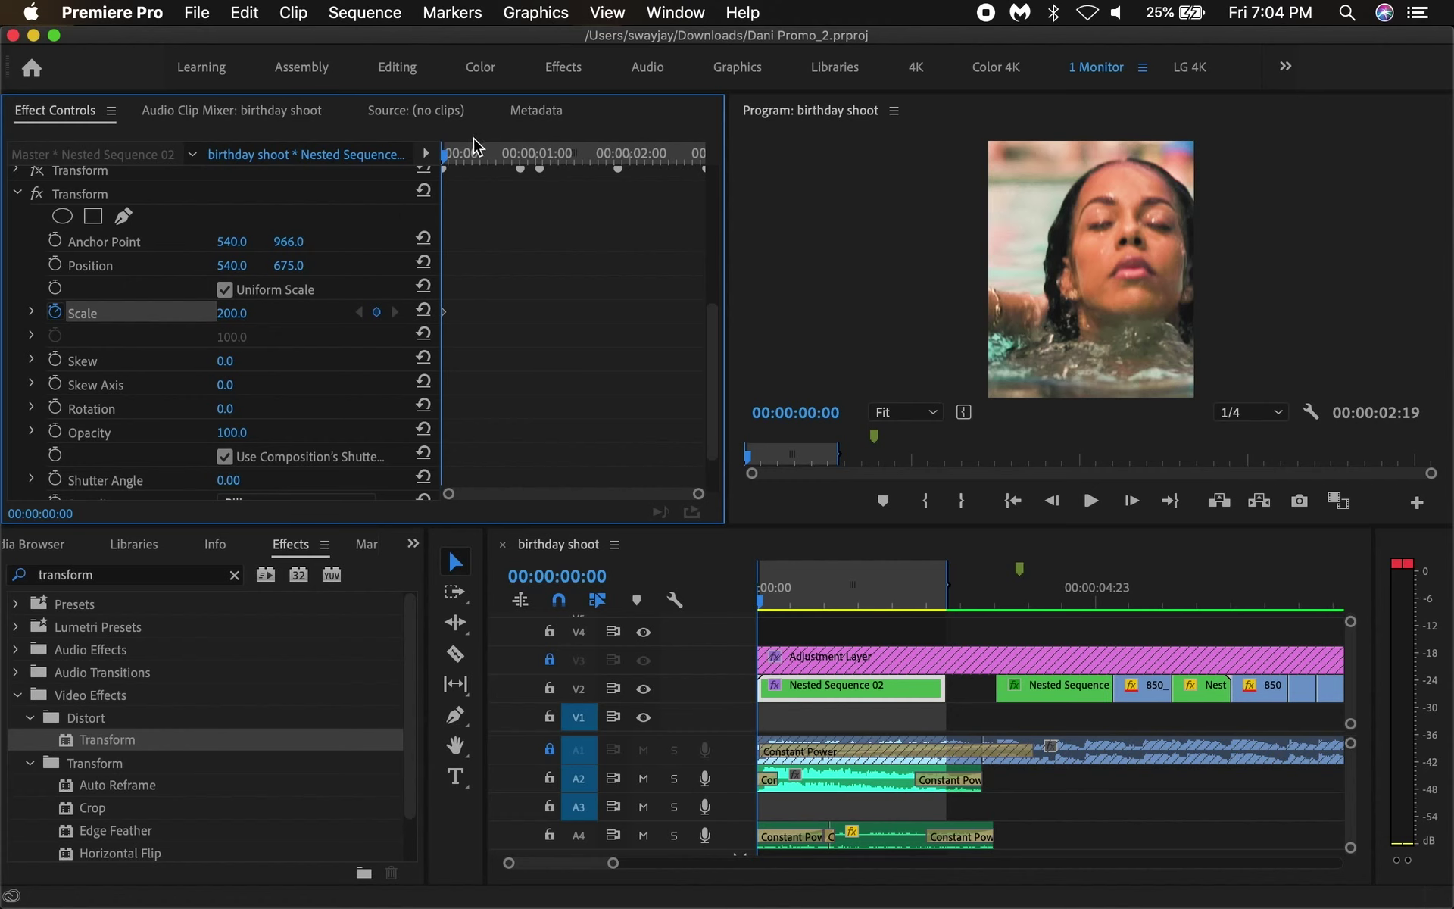
- At the clip's first frame, set a Position keyframe at 540, 675
click(459, 156)
mouse_move(469, 157)
mouse_down()
mouse_move(523, 162)
mouse_move(454, 181)
mouse_up()
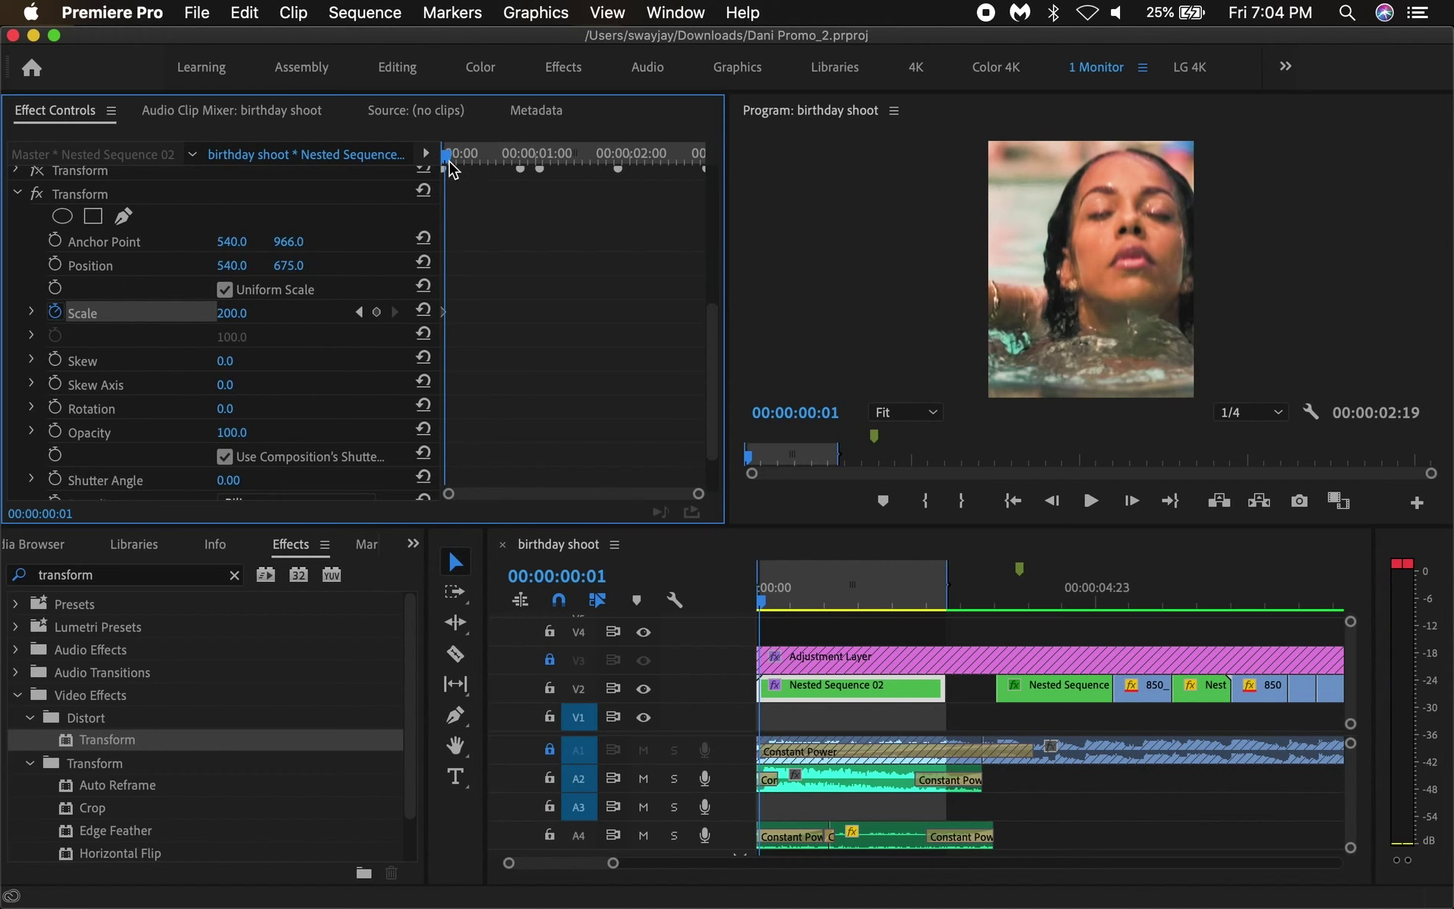
drag(451, 168, 443, 163)
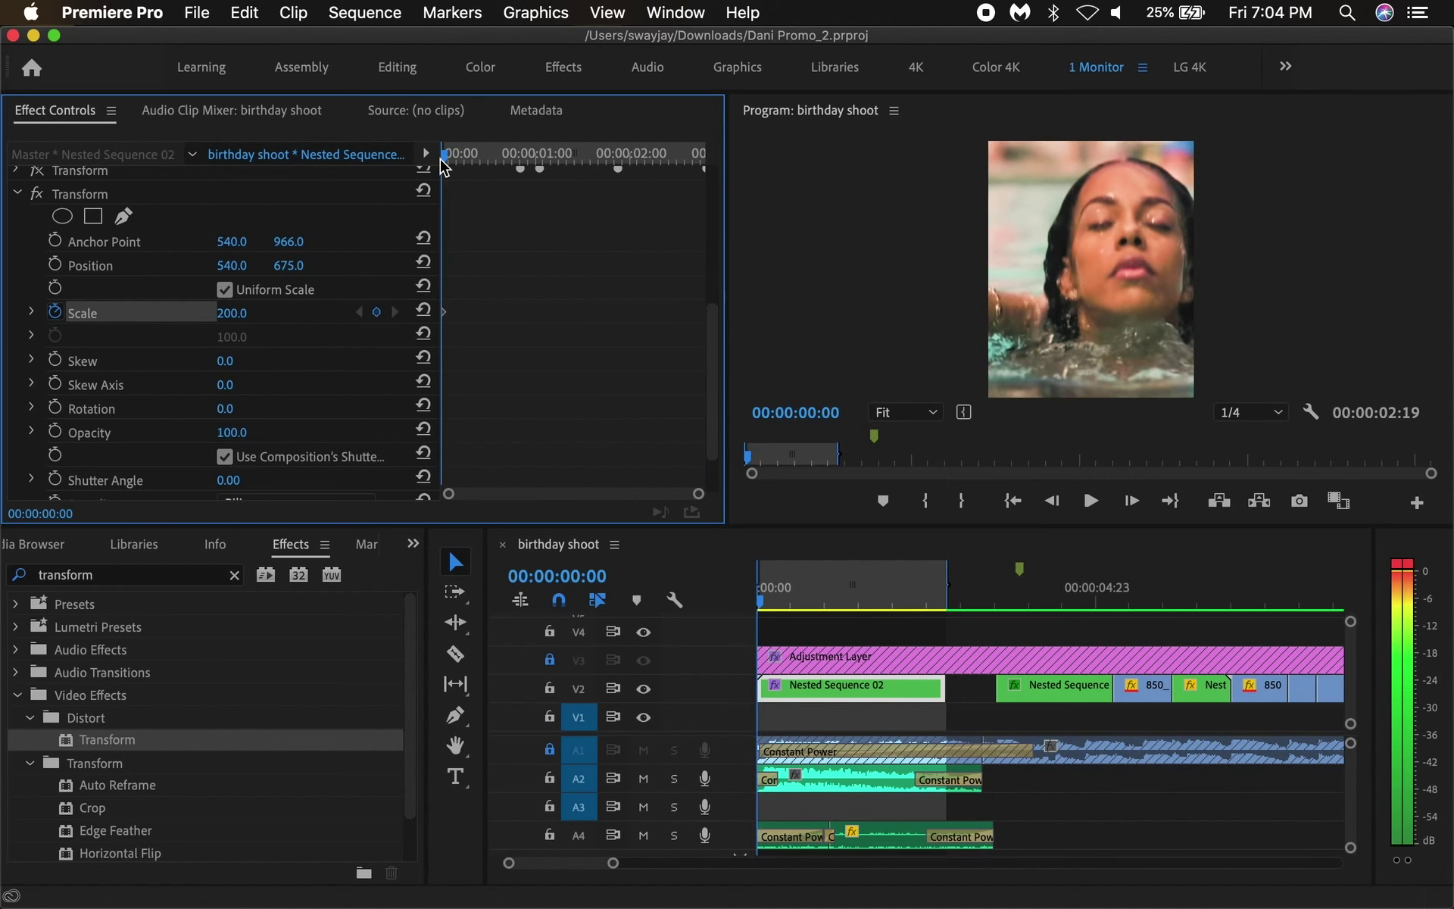
click(53, 265)
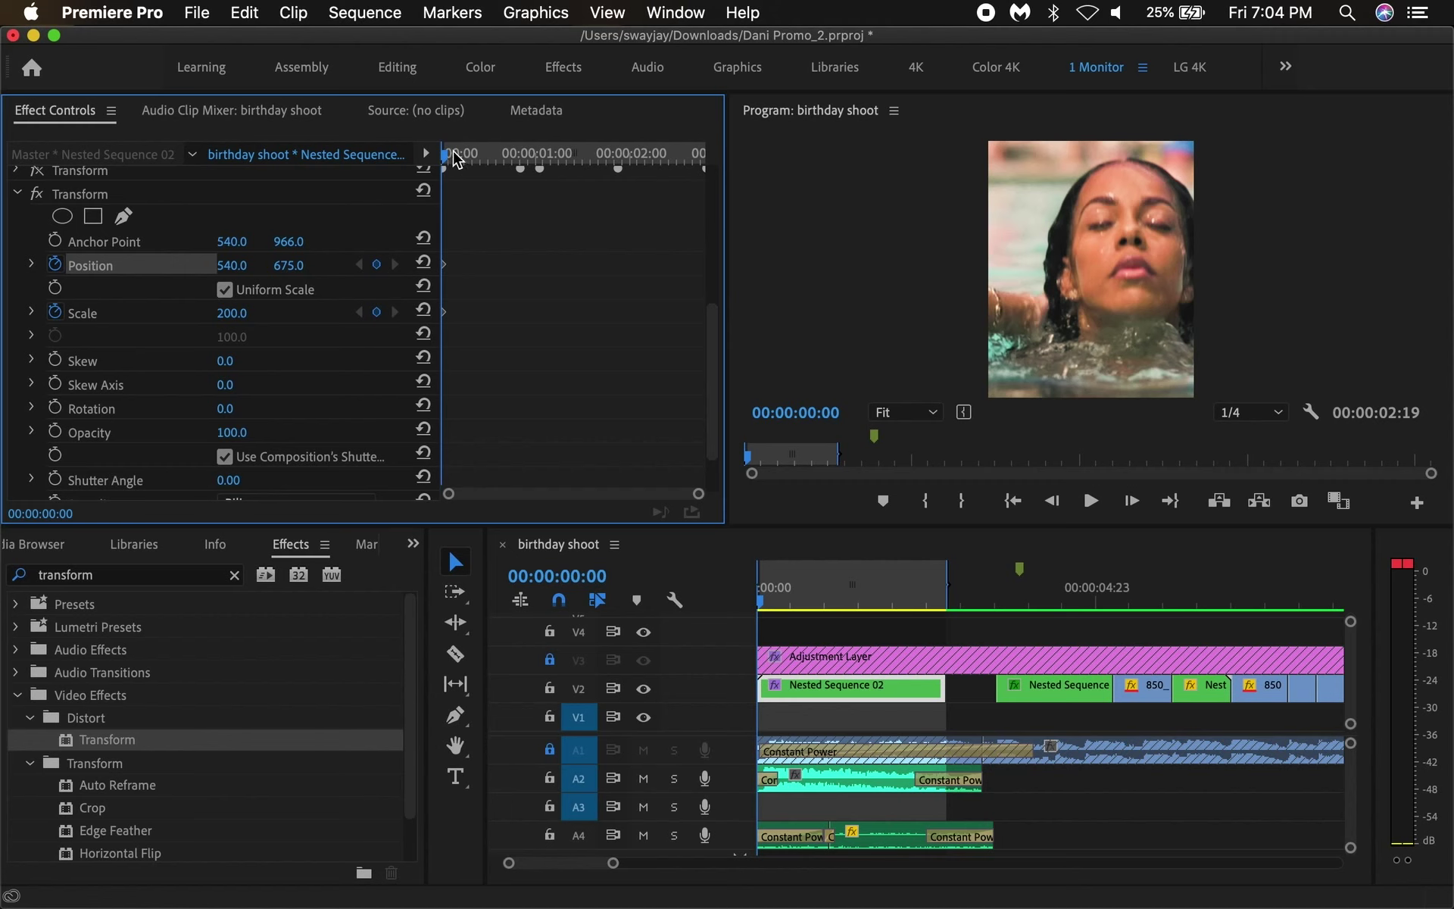
- At 00:00:01:07, drag Position Y to 1816 and preview the downward move
drag(456, 160, 568, 159)
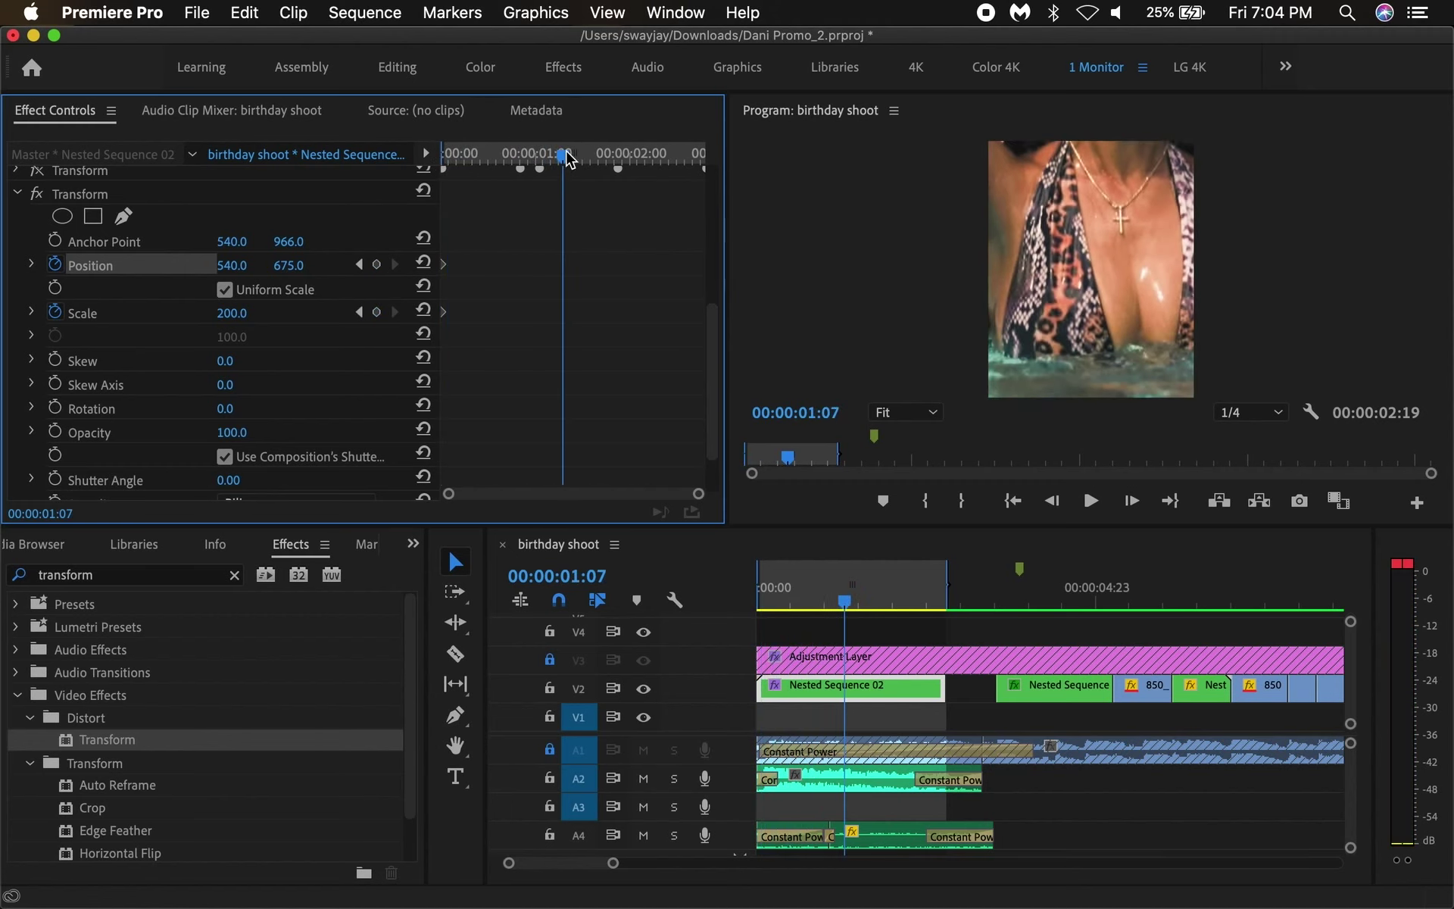
mouse_move(274, 265)
mouse_down()
mouse_move(294, 290)
mouse_move(303, 266)
mouse_up()
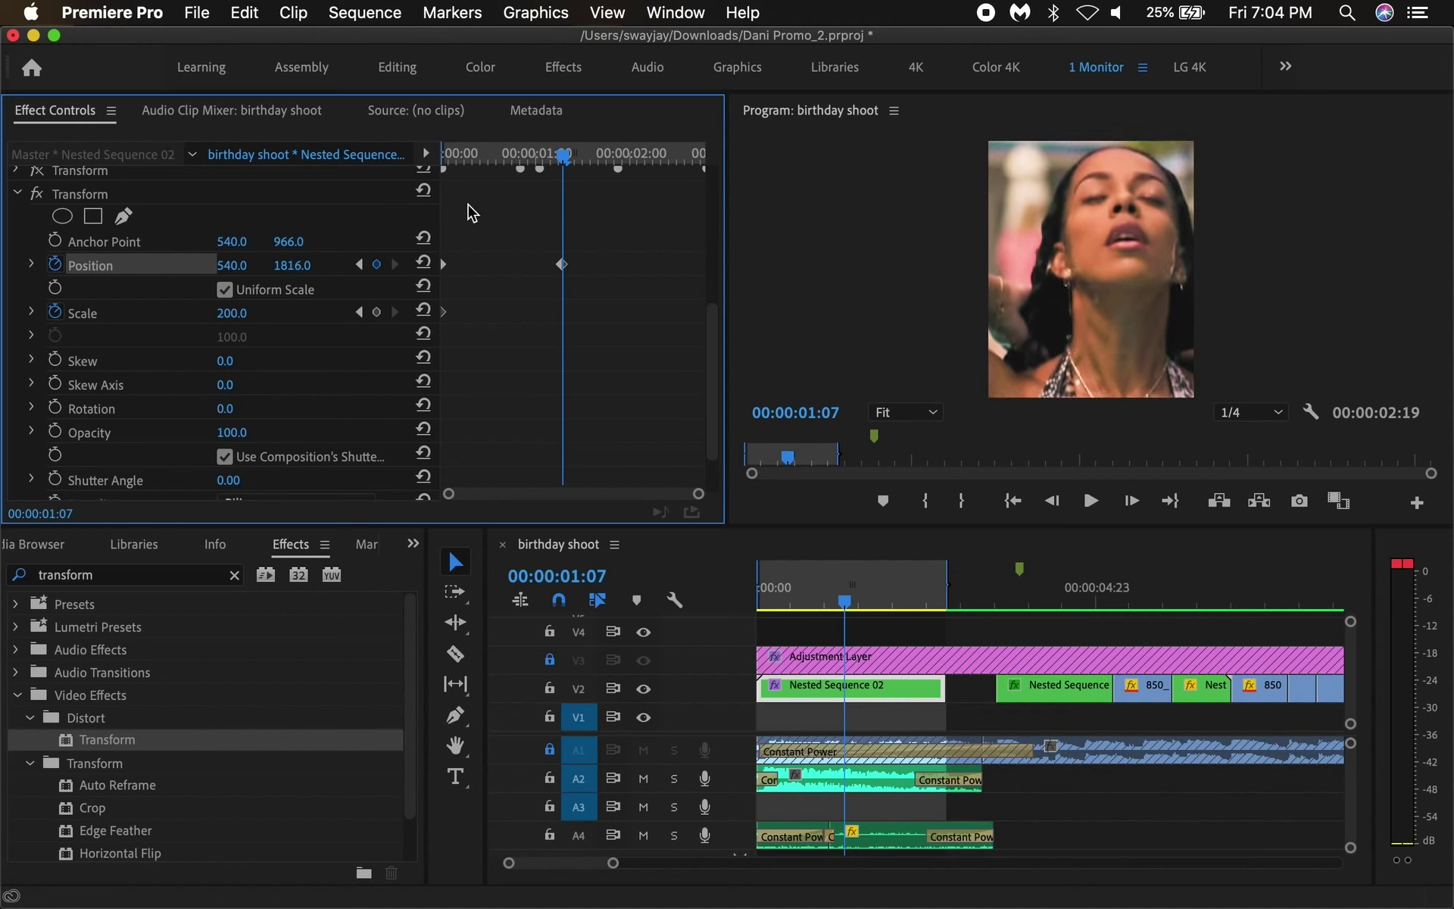
click(519, 156)
mouse_move(517, 159)
mouse_down()
mouse_move(534, 160)
mouse_move(520, 159)
mouse_up()
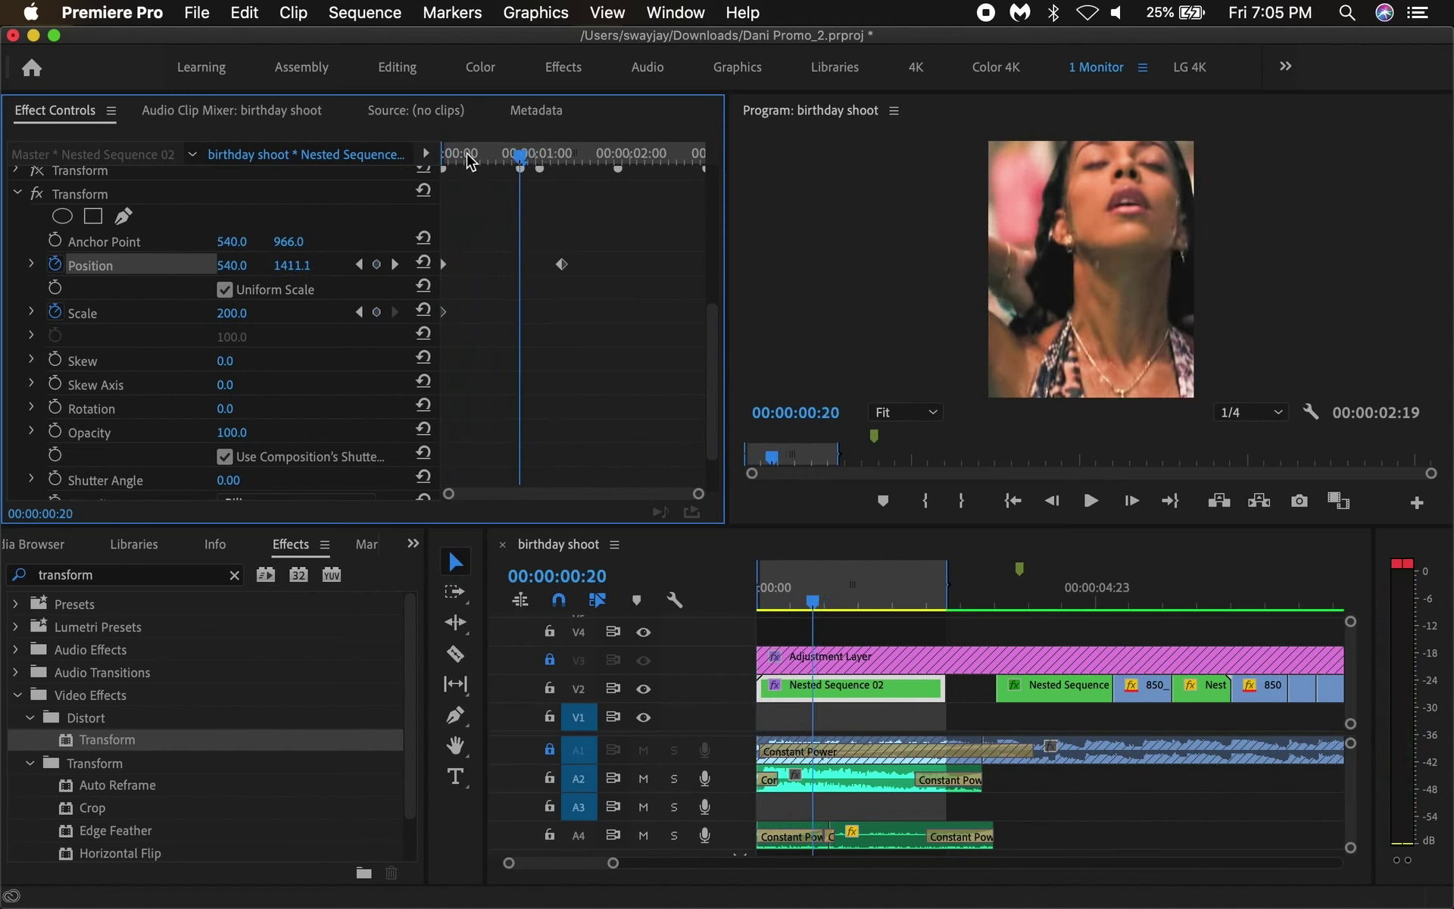
drag(466, 155, 390, 156)
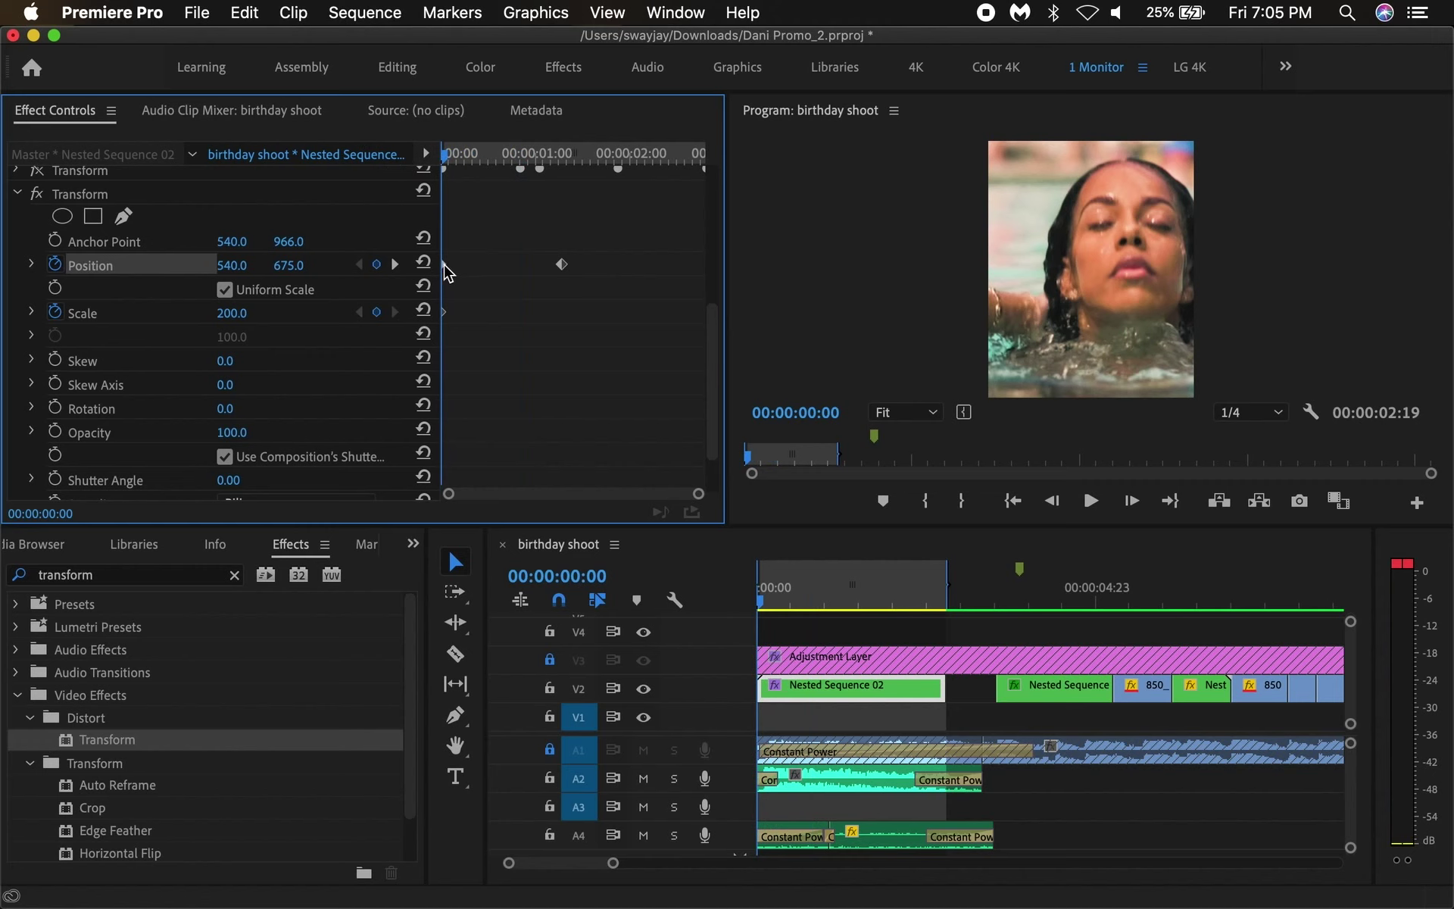
- Drag the Position keyframes later so the downward move starts around 0:24
drag(447, 267, 521, 265)
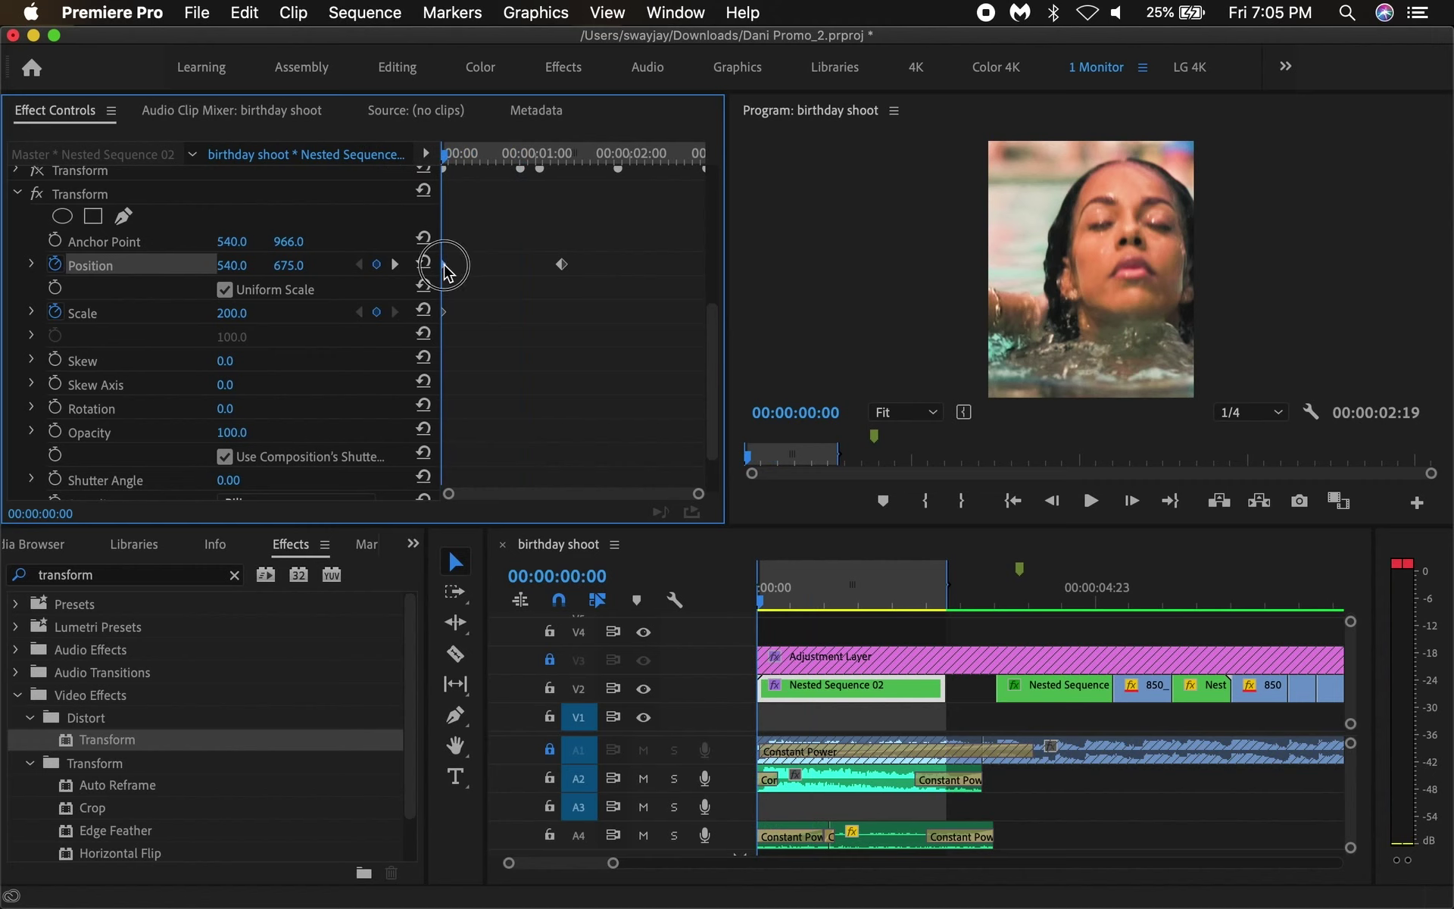
mouse_move(497, 155)
mouse_down()
mouse_move(525, 159)
mouse_move(513, 174)
mouse_move(520, 161)
mouse_up()
drag(563, 265, 616, 265)
click(512, 152)
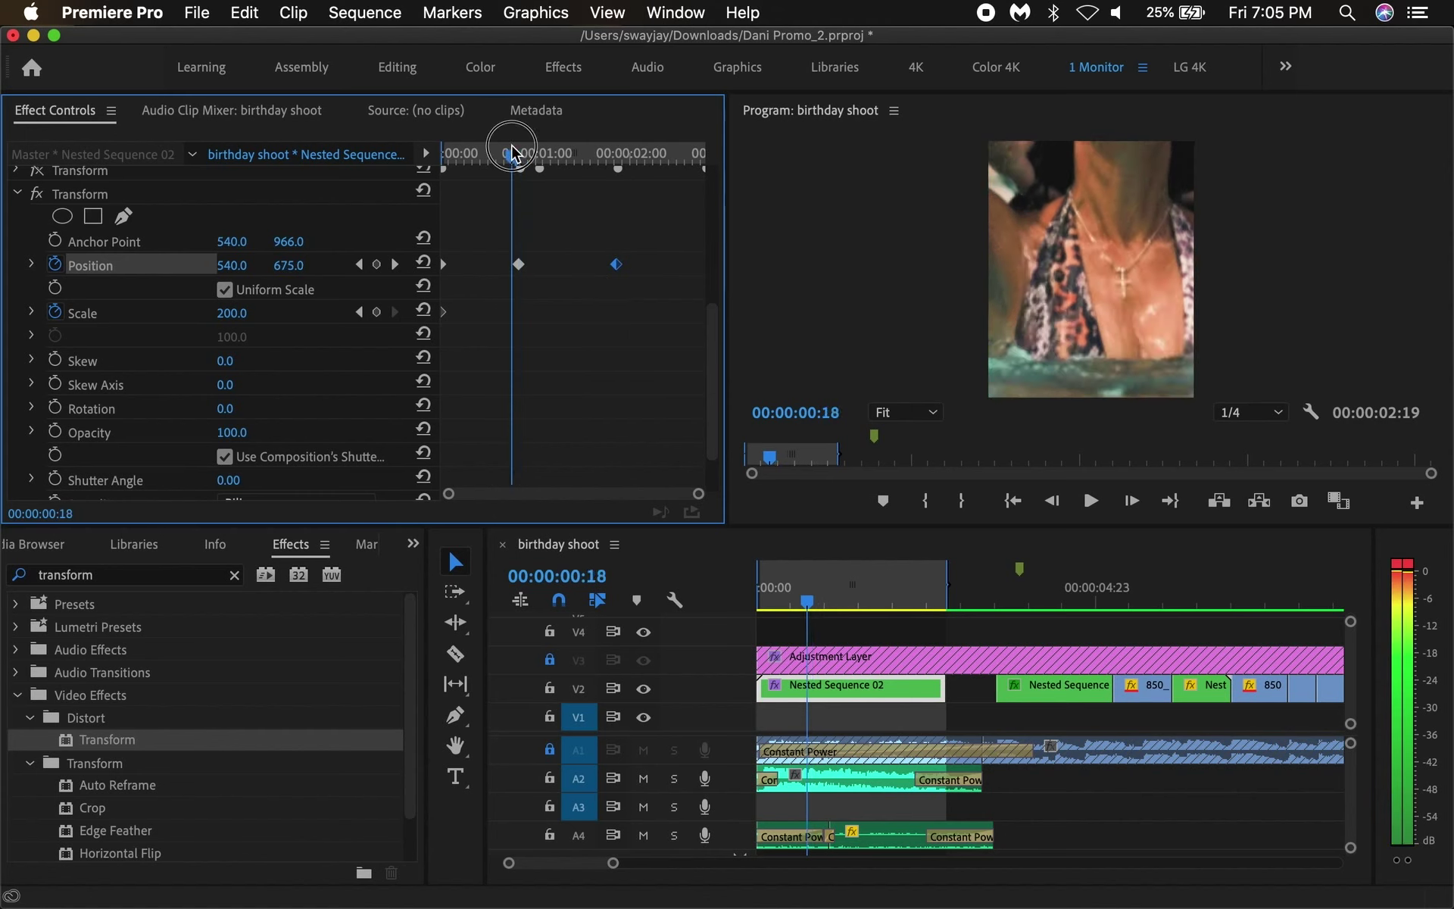
drag(512, 152, 599, 159)
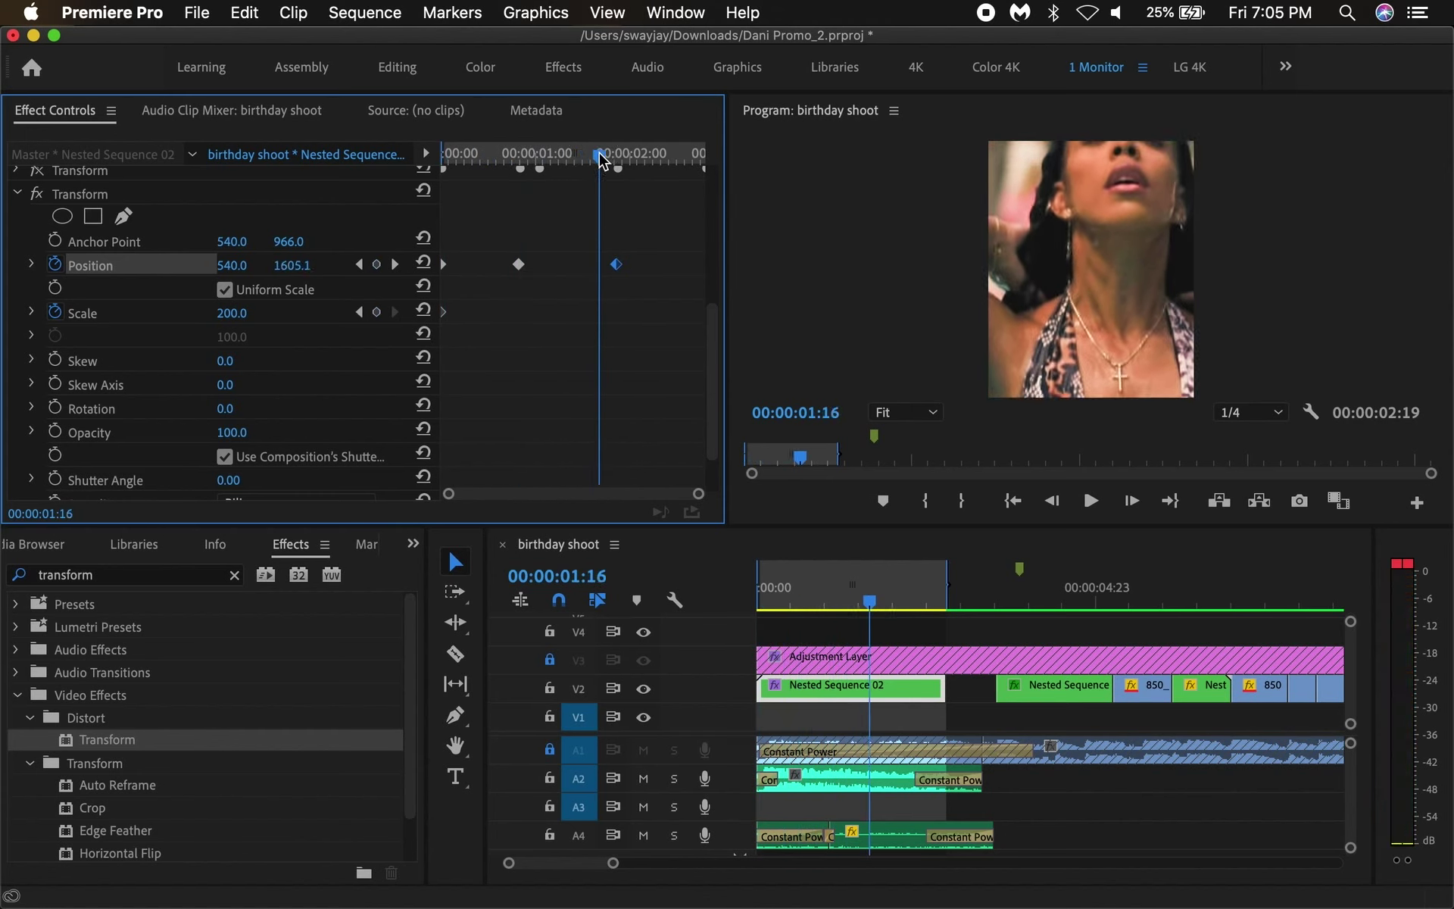
drag(448, 171, 624, 186)
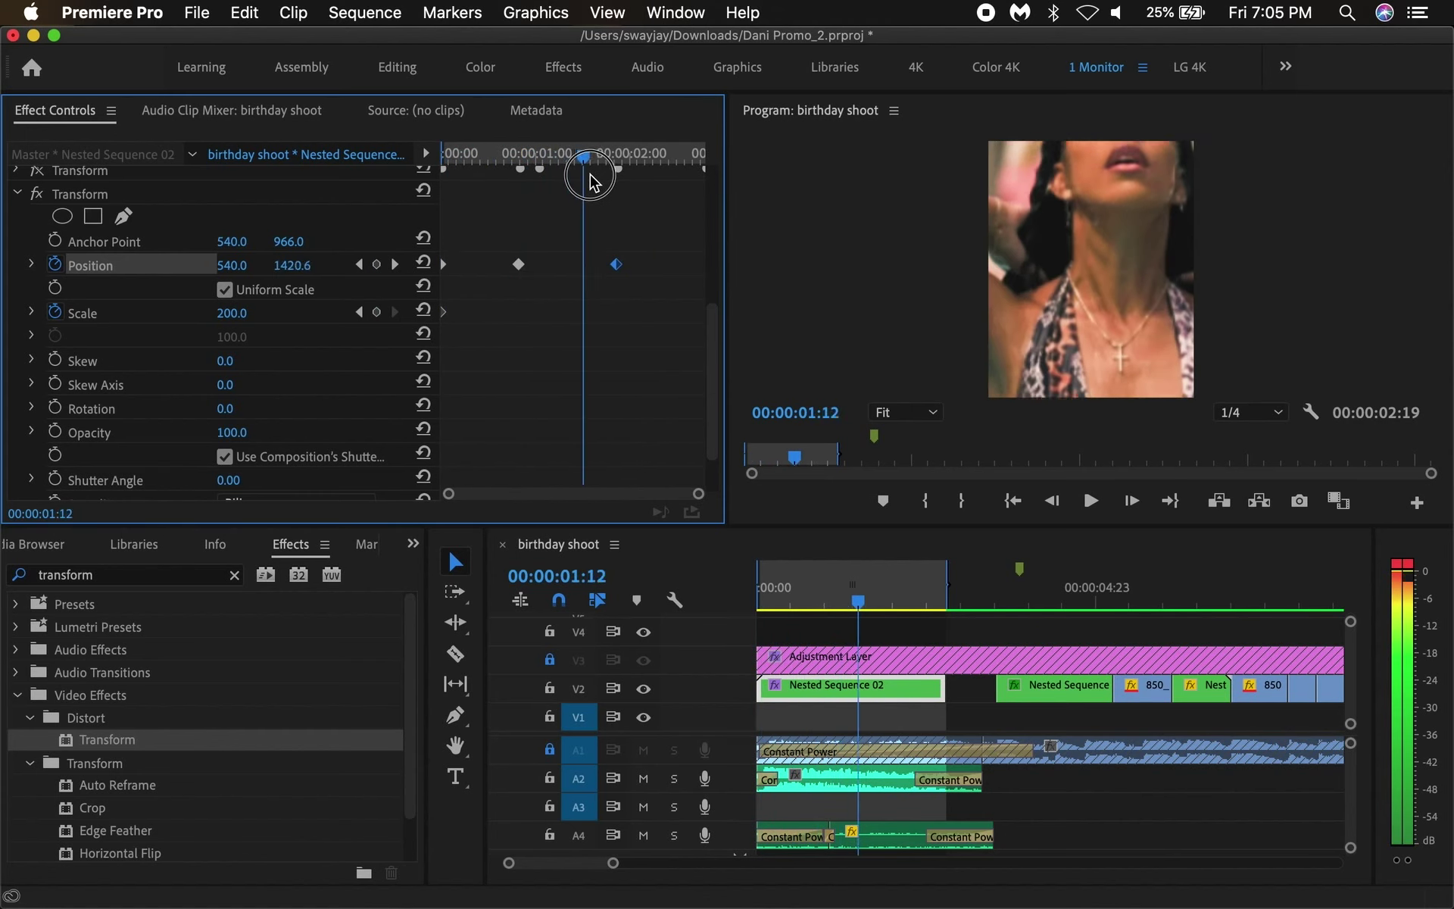
- Hold 1816 until about 00:00:02:00, then key Position Y lower to about 1885 at 00:00:02:12
drag(616, 264, 651, 265)
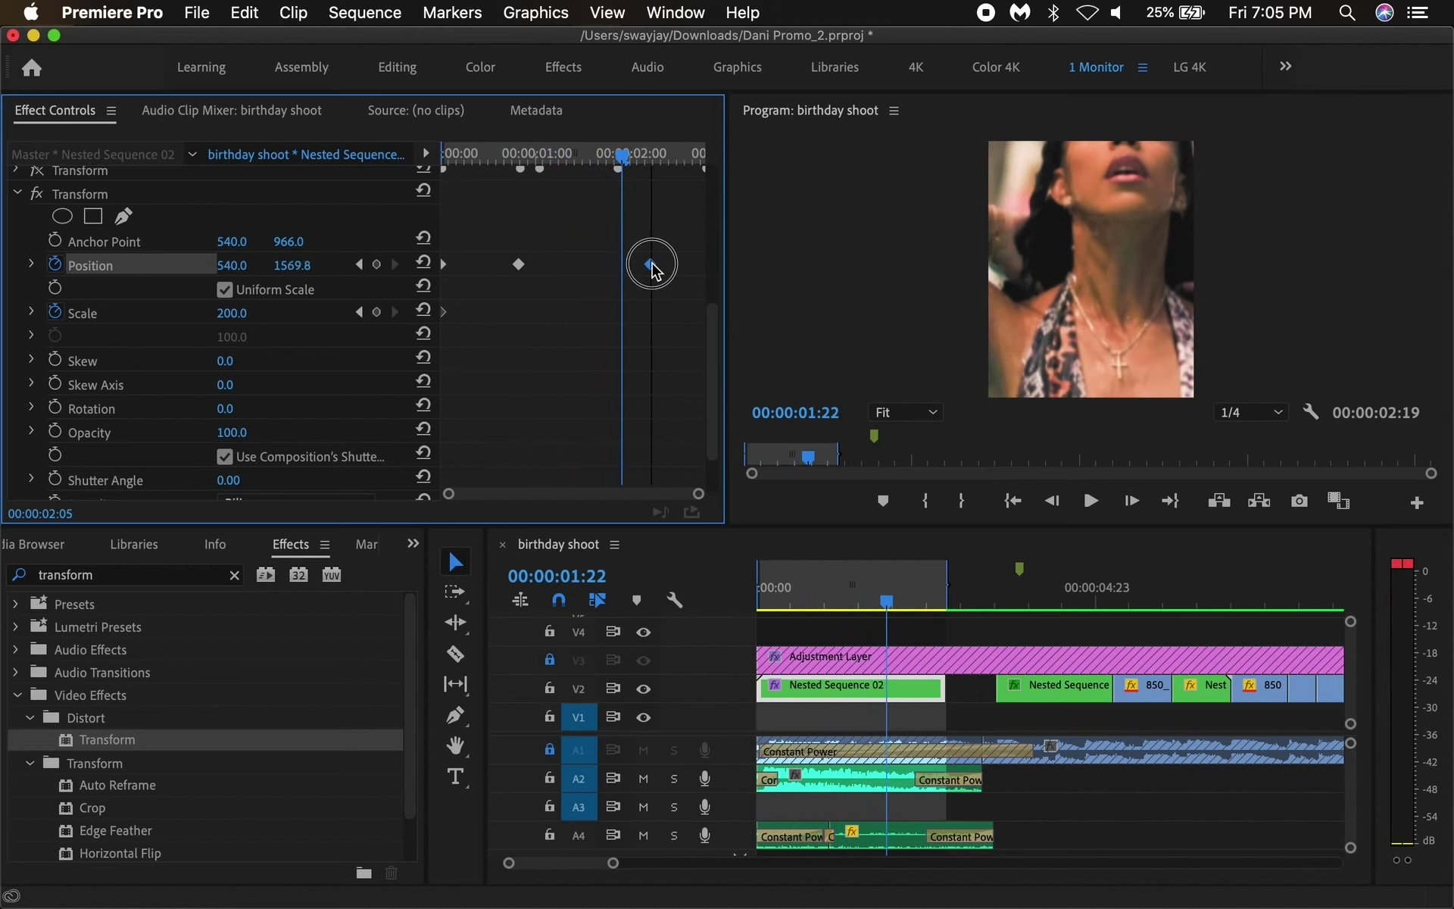
mouse_move(595, 153)
mouse_down()
mouse_move(438, 181)
mouse_move(680, 191)
mouse_up()
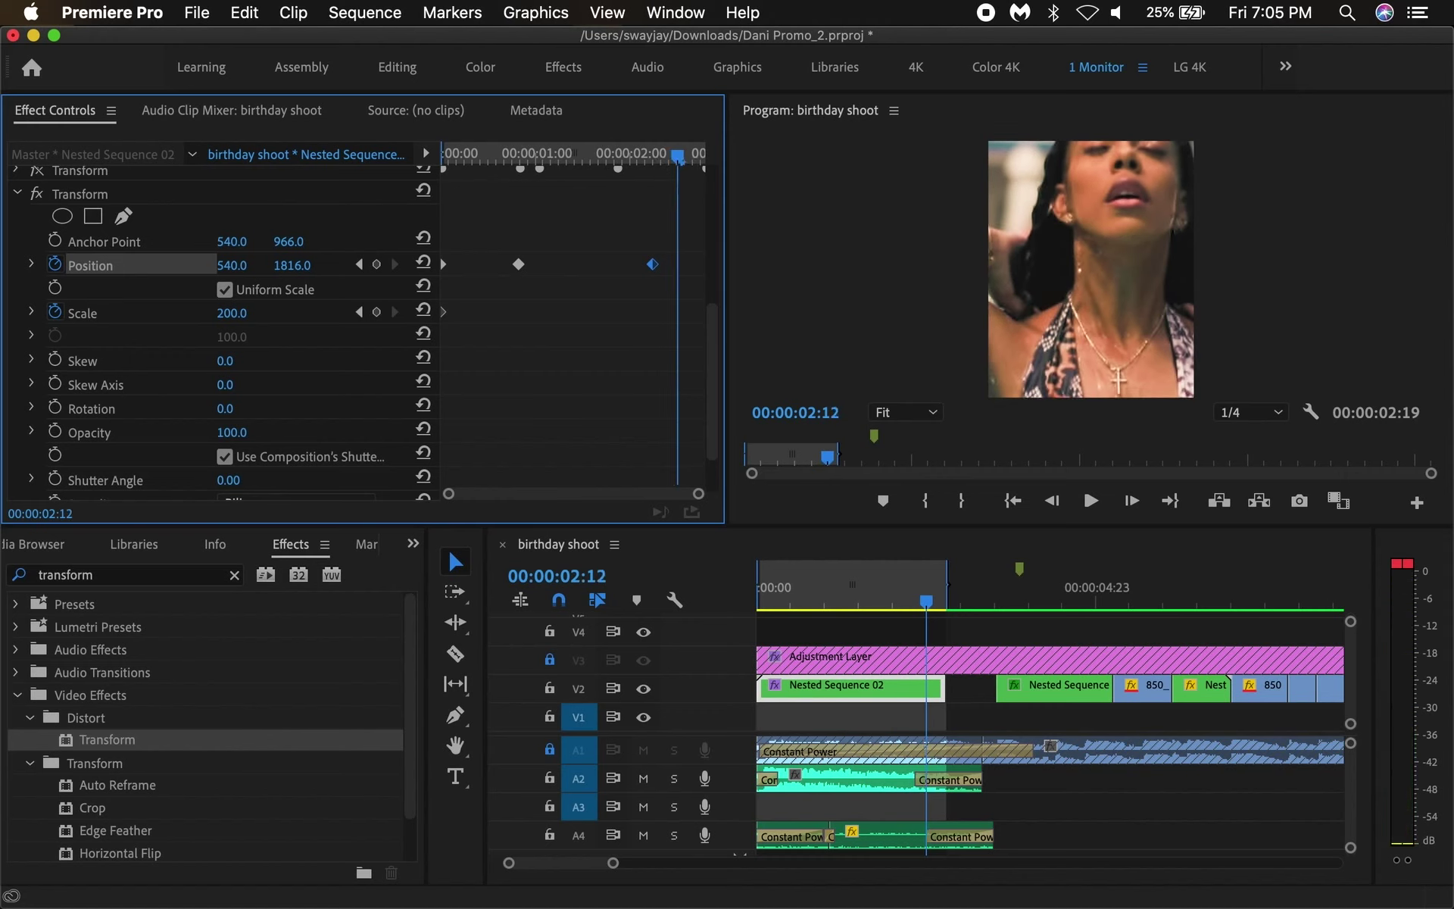
mouse_move(291, 264)
mouse_down()
mouse_move(738, 225)
mouse_move(669, 290)
mouse_up()
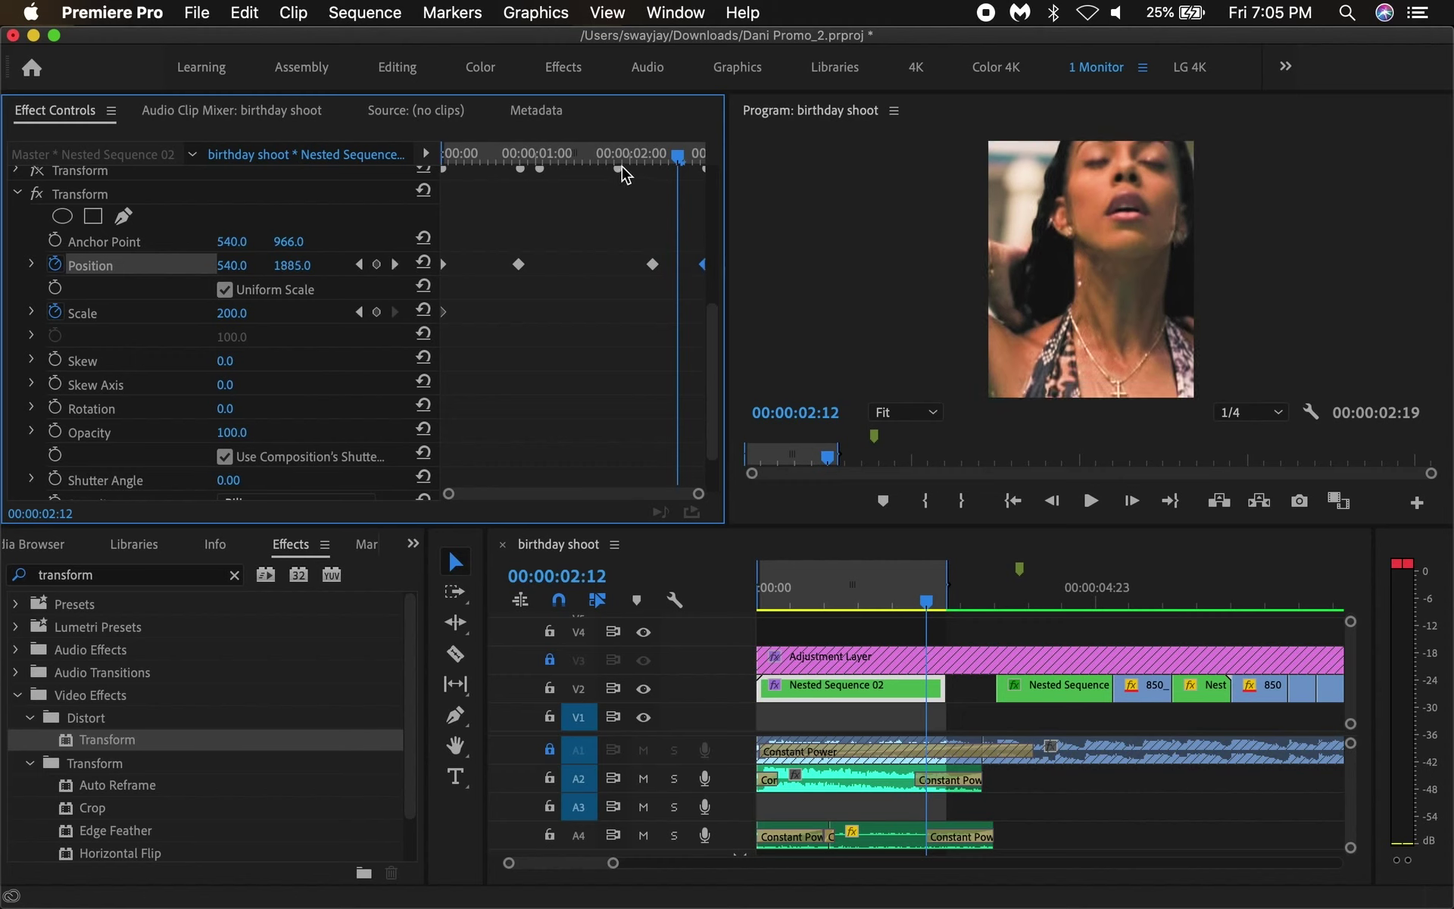
mouse_move(623, 174)
mouse_down()
mouse_move(650, 177)
mouse_move(479, 211)
mouse_up()
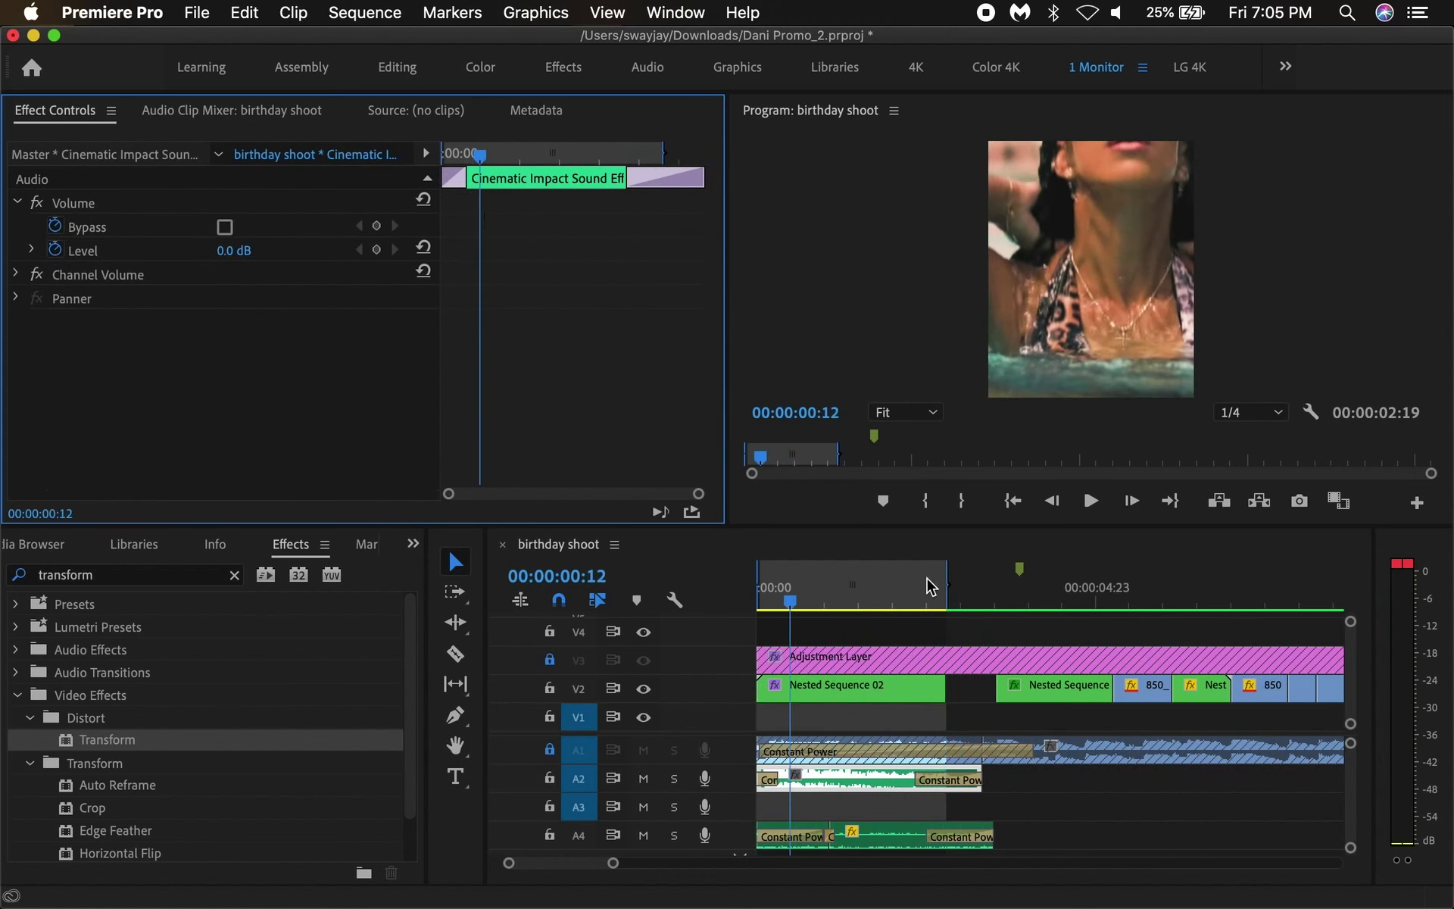
- Select Nested Sequence 02, scrub its preview, and scroll Effect Controls to its second Transform
click(762, 587)
click(792, 694)
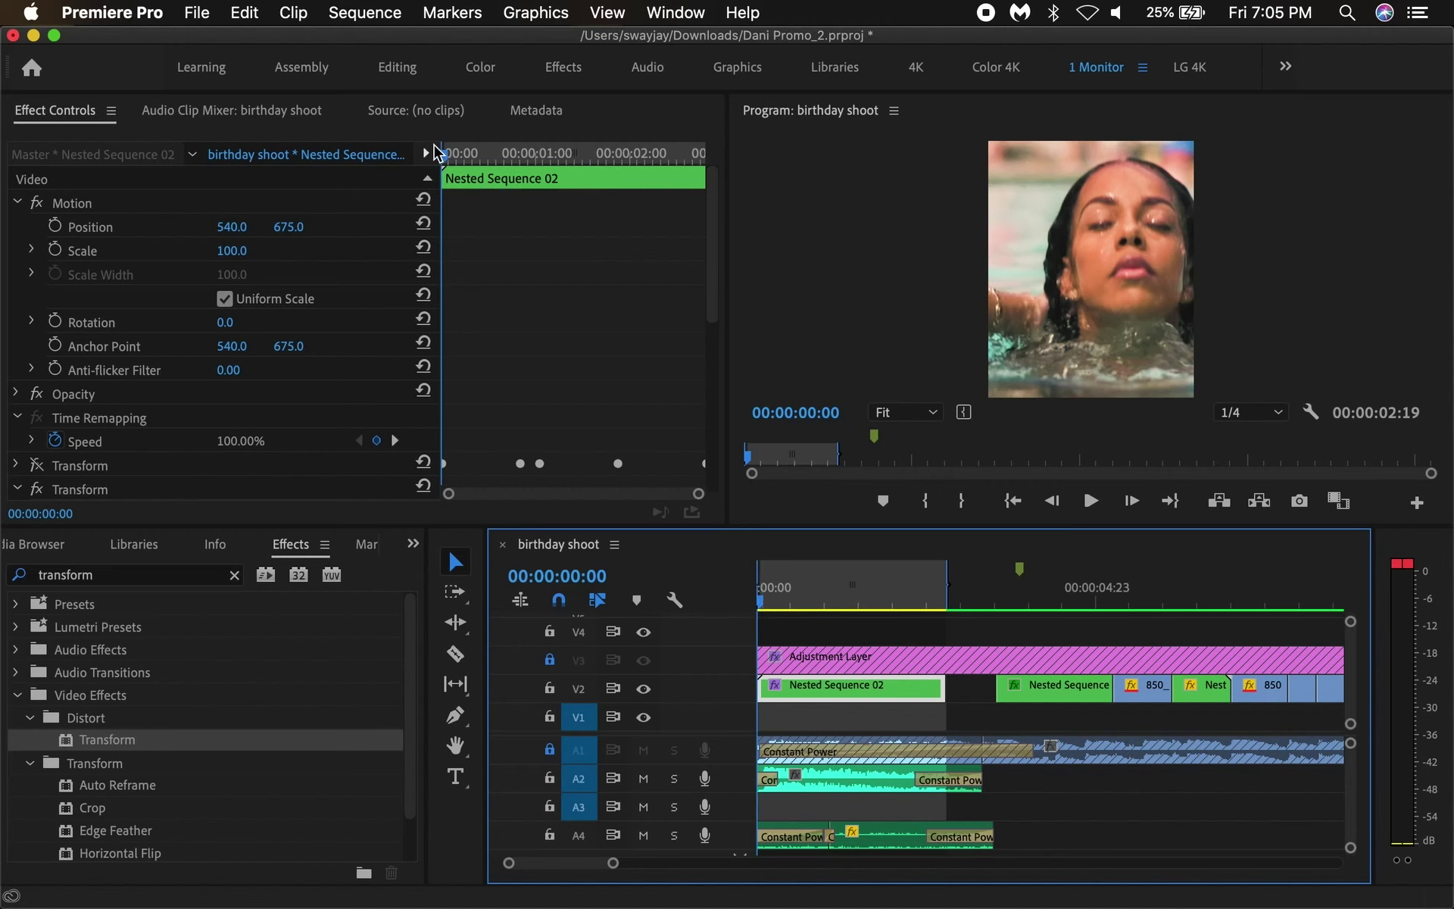
mouse_move(476, 152)
mouse_down()
mouse_move(620, 144)
mouse_move(402, 200)
mouse_up()
scroll(625, 273, down, 5)
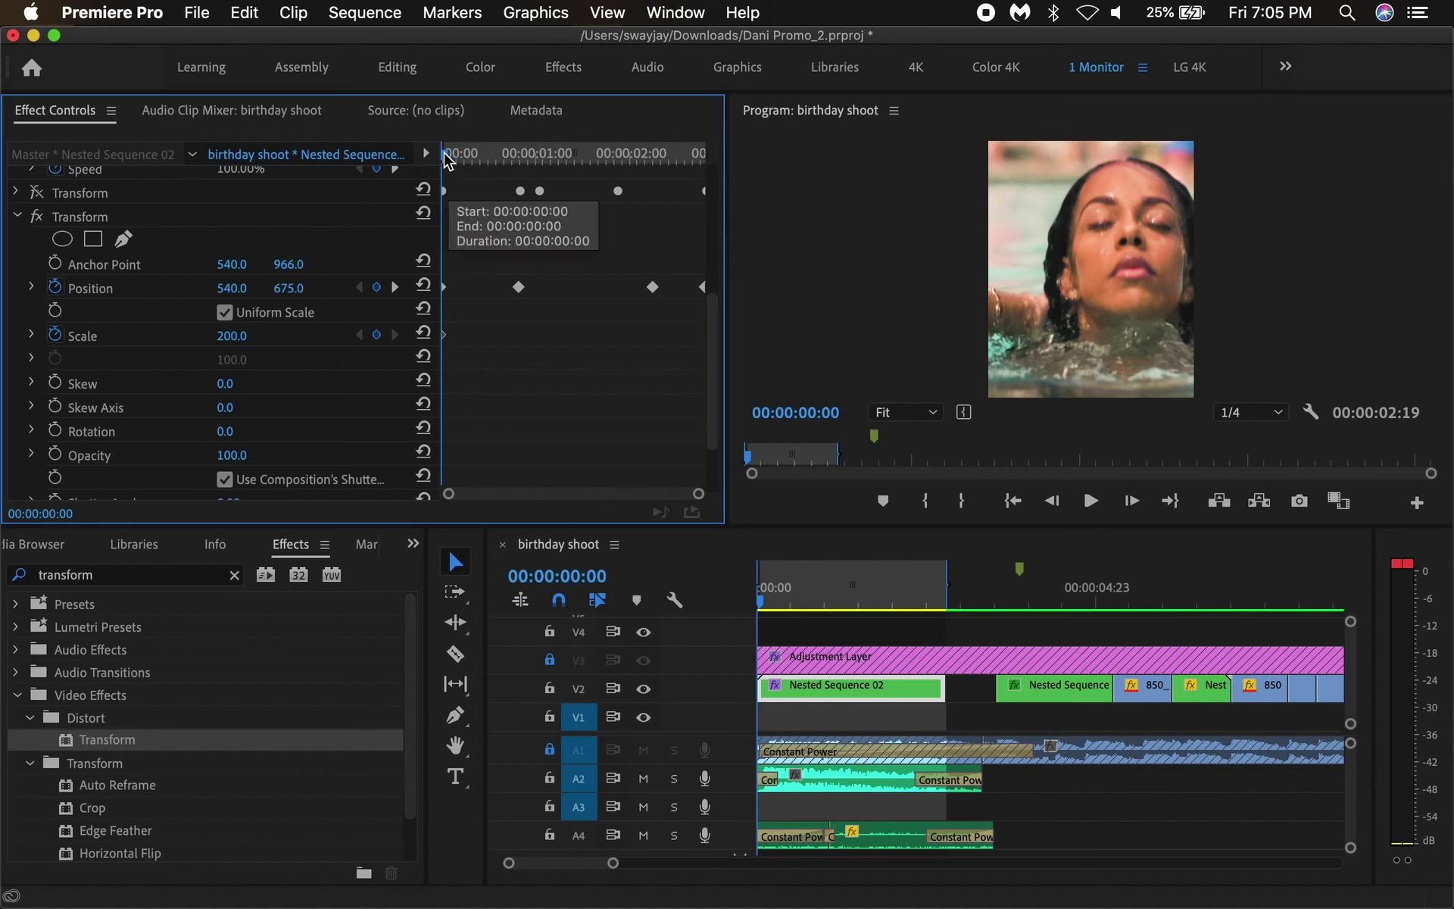
- Add a Scale keyframe of 200 at 00:00:00:19 and key a smaller Scale near 00:00:01:05
drag(450, 159, 521, 151)
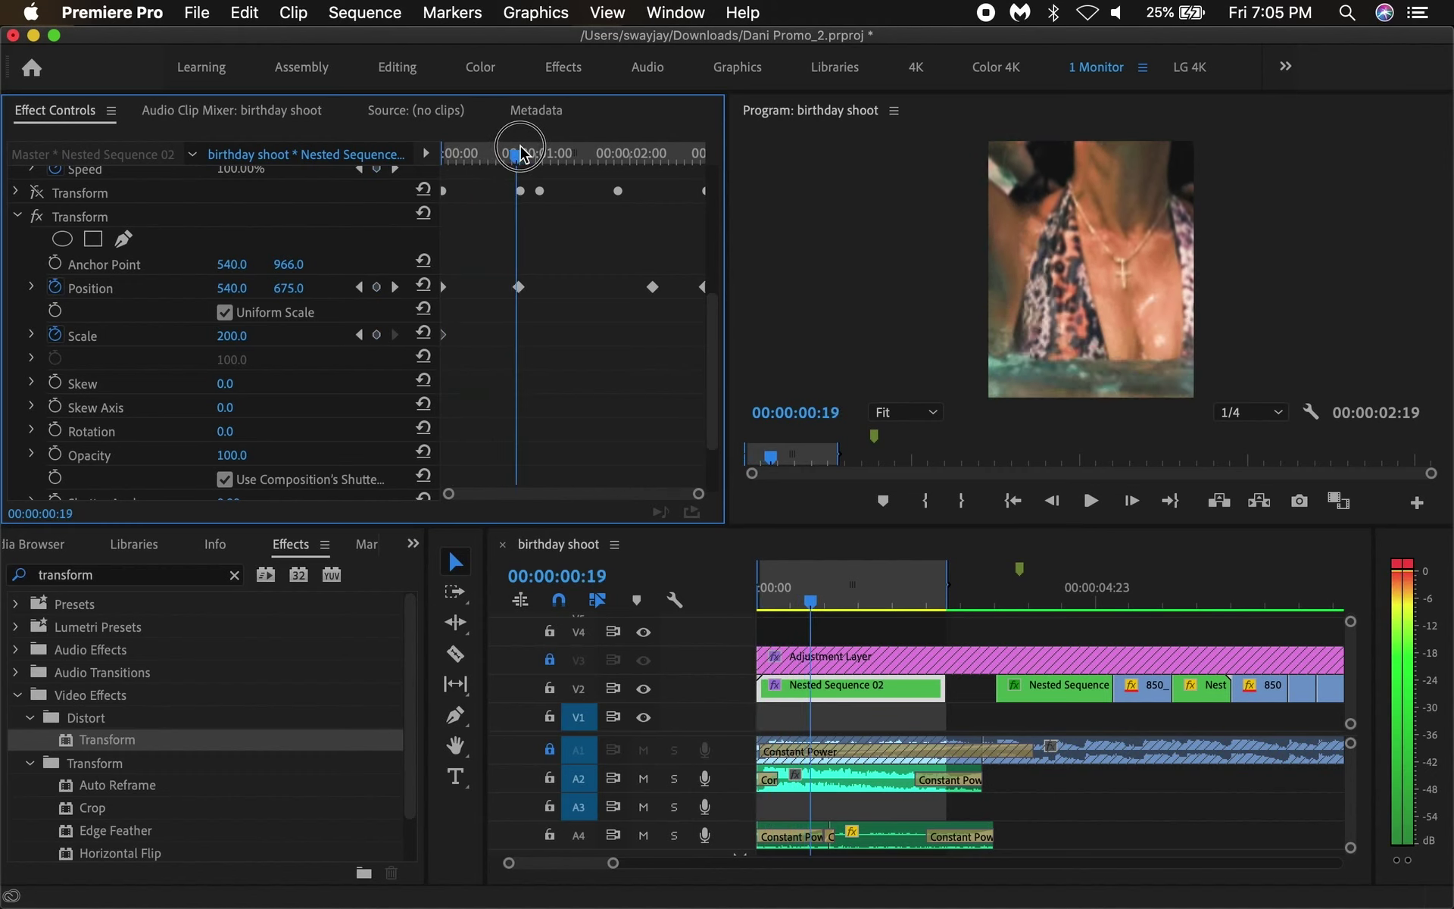
click(378, 335)
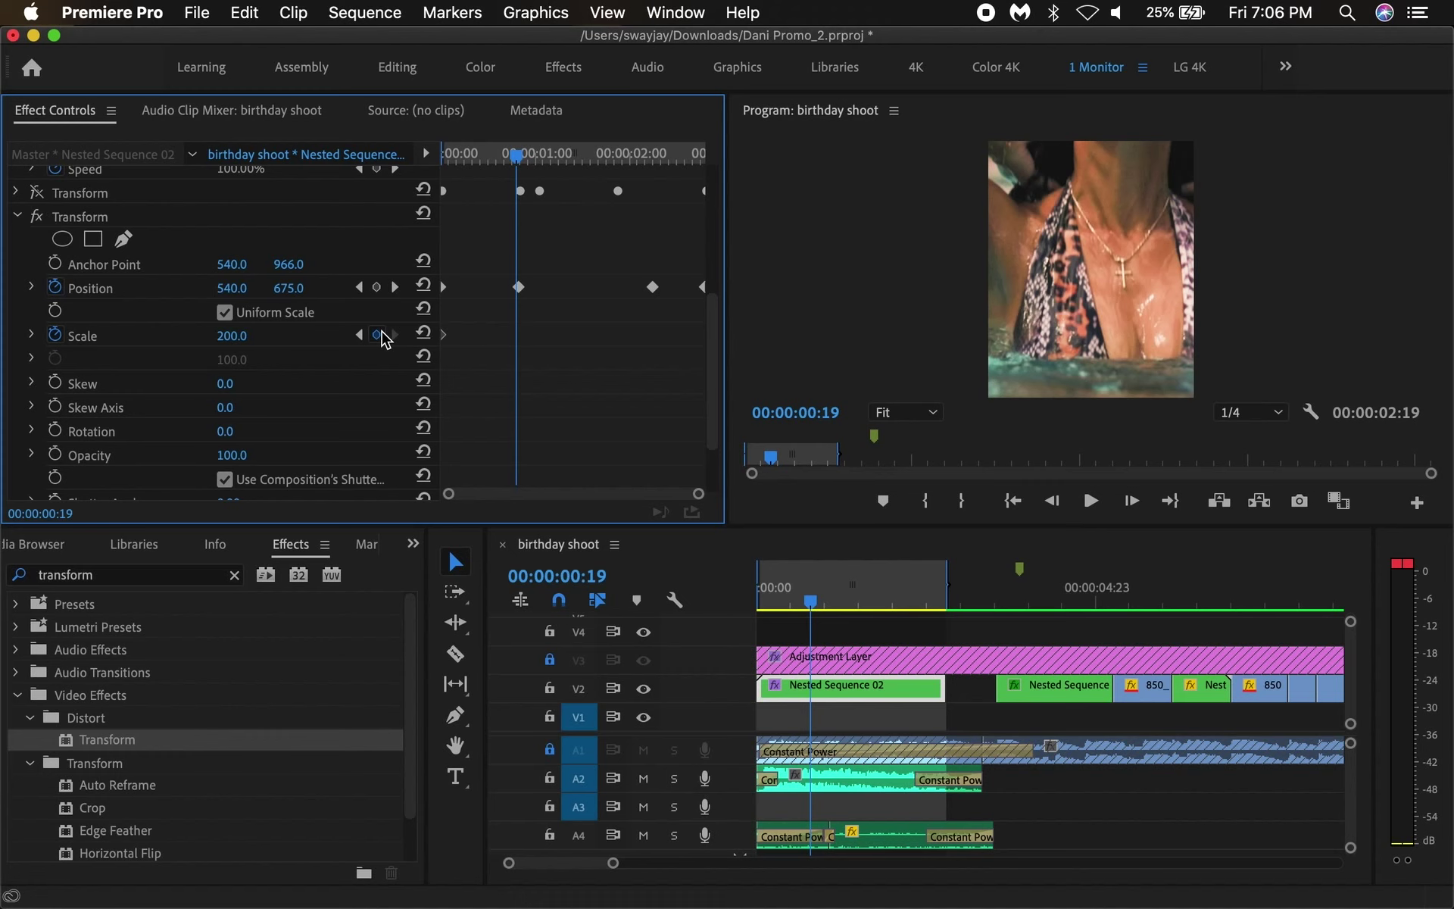
click(378, 334)
drag(518, 157, 619, 148)
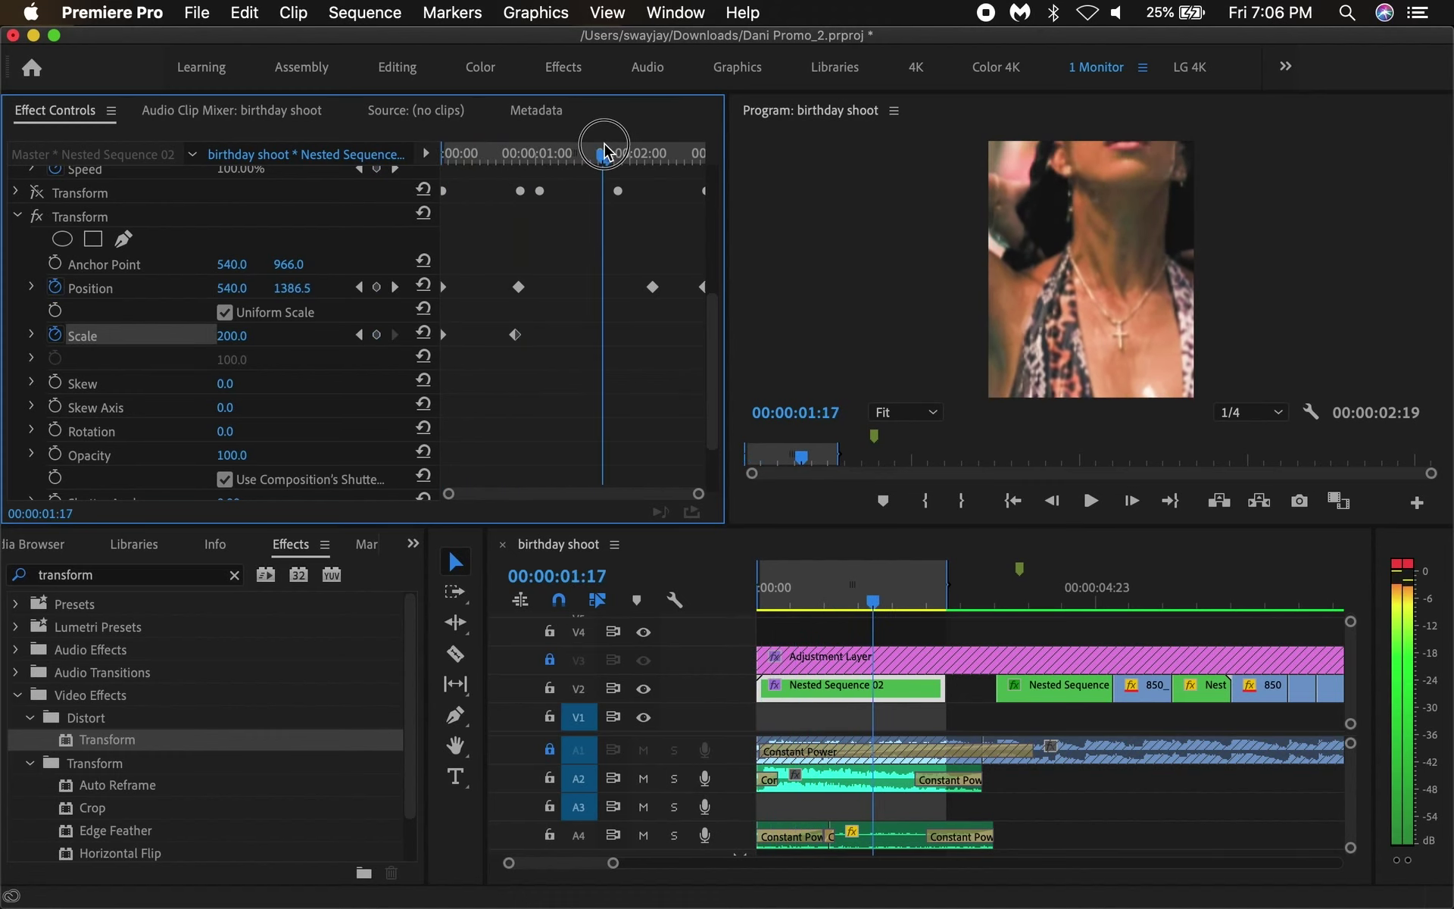
click(231, 336)
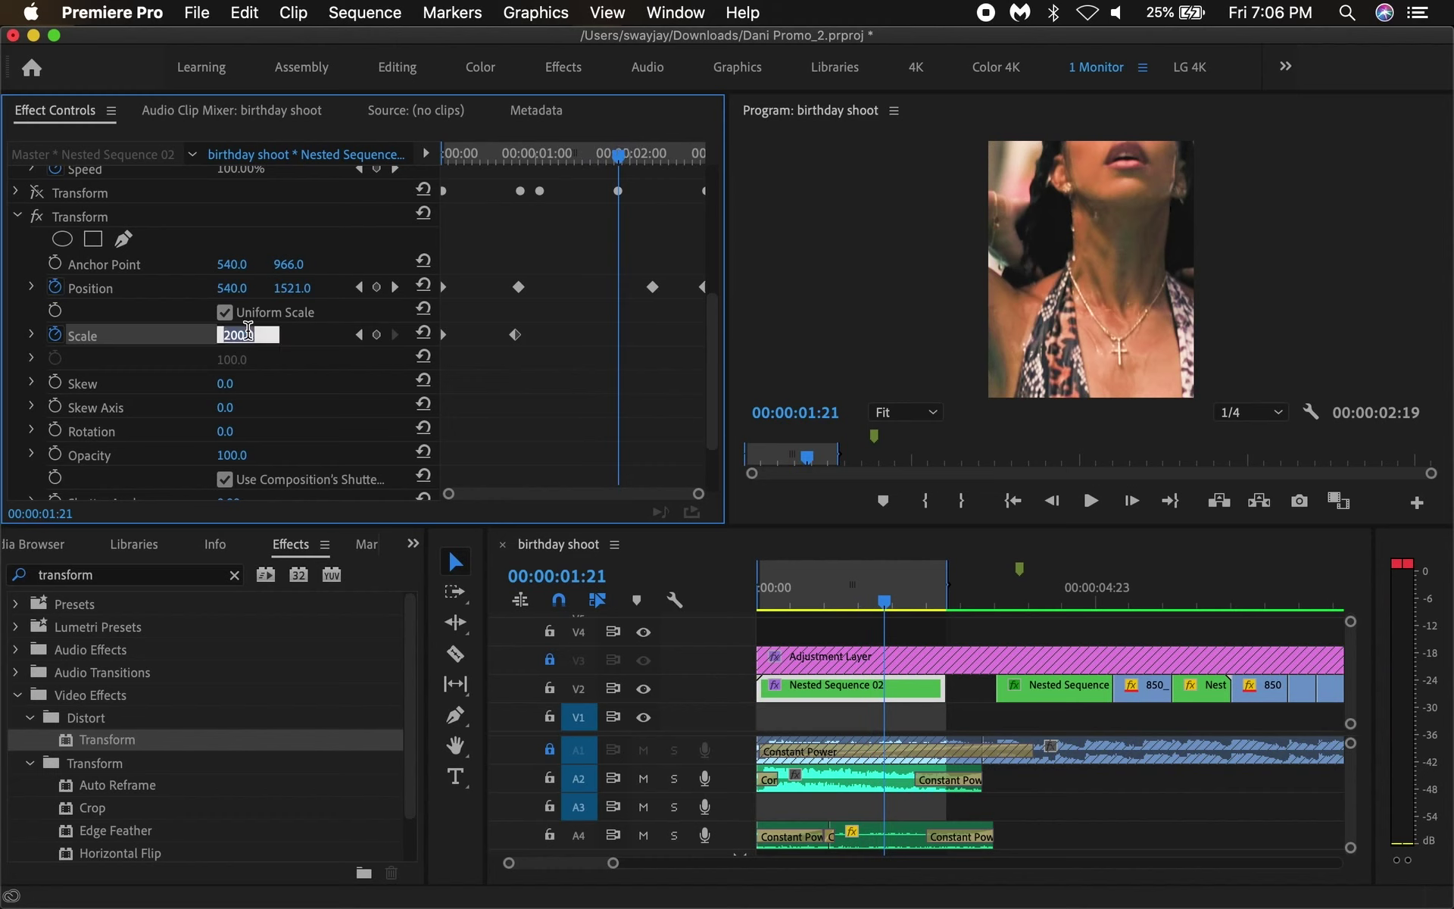
text(1975)
key(Return)
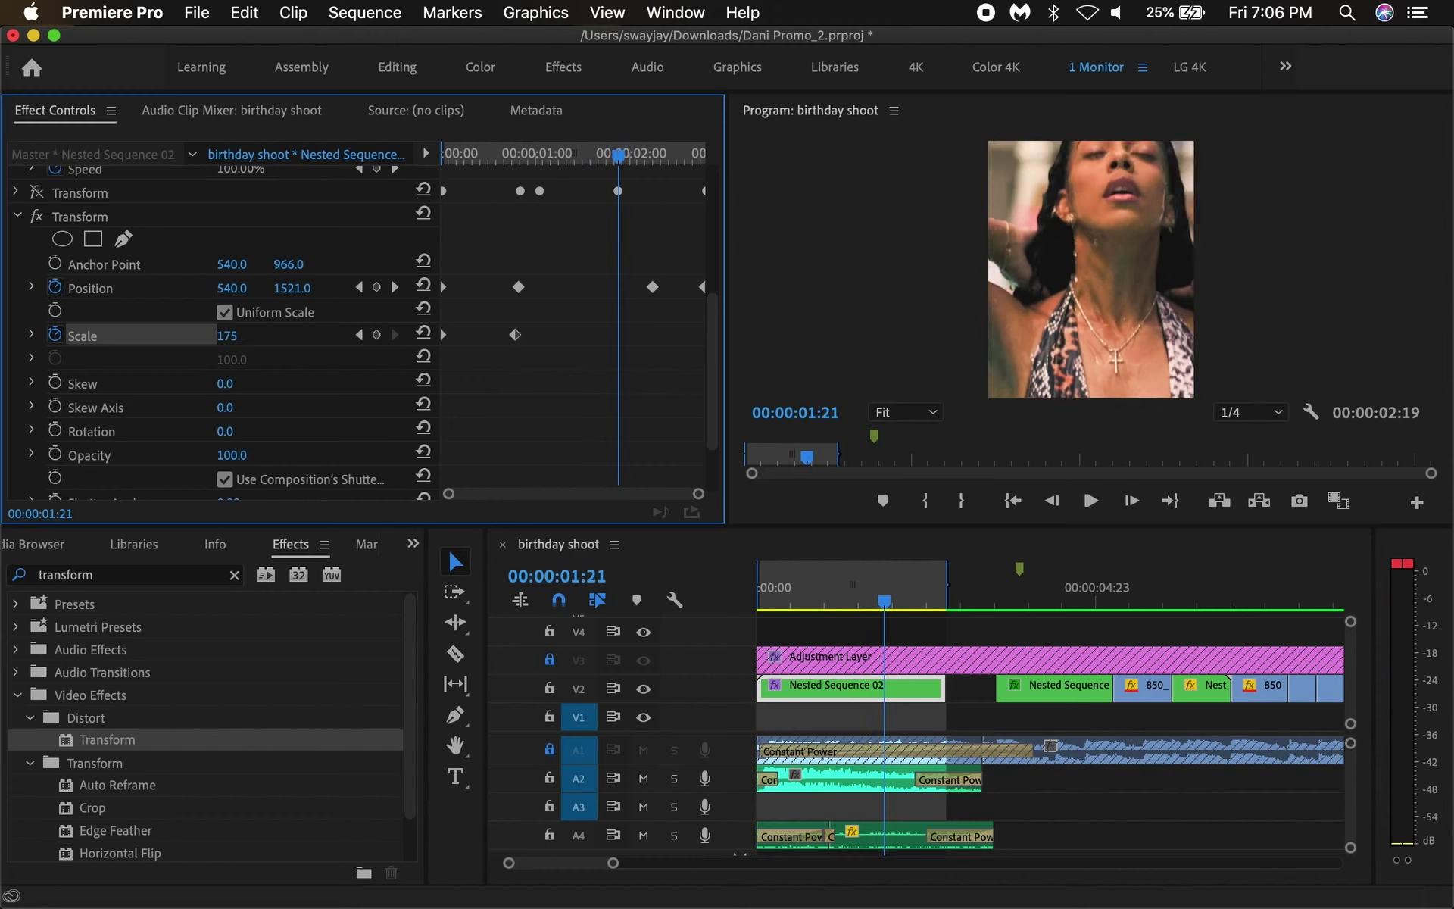
- Delete the unwanted Scale keyframe and scrub the later Scale value down
mouse_move(589, 156)
mouse_down()
mouse_move(546, 158)
mouse_move(617, 159)
mouse_up()
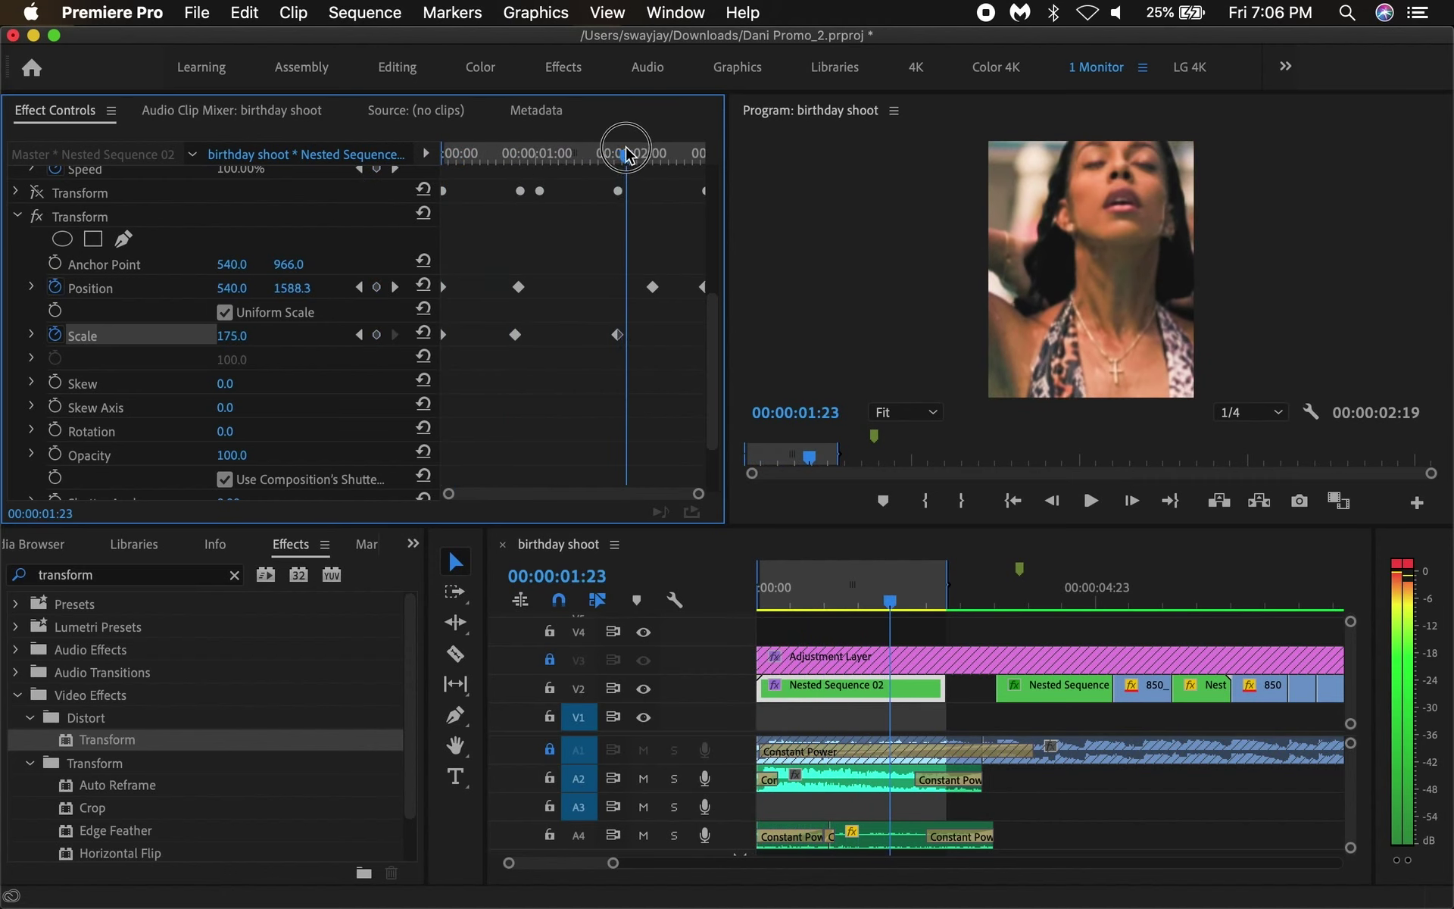
click(247, 334)
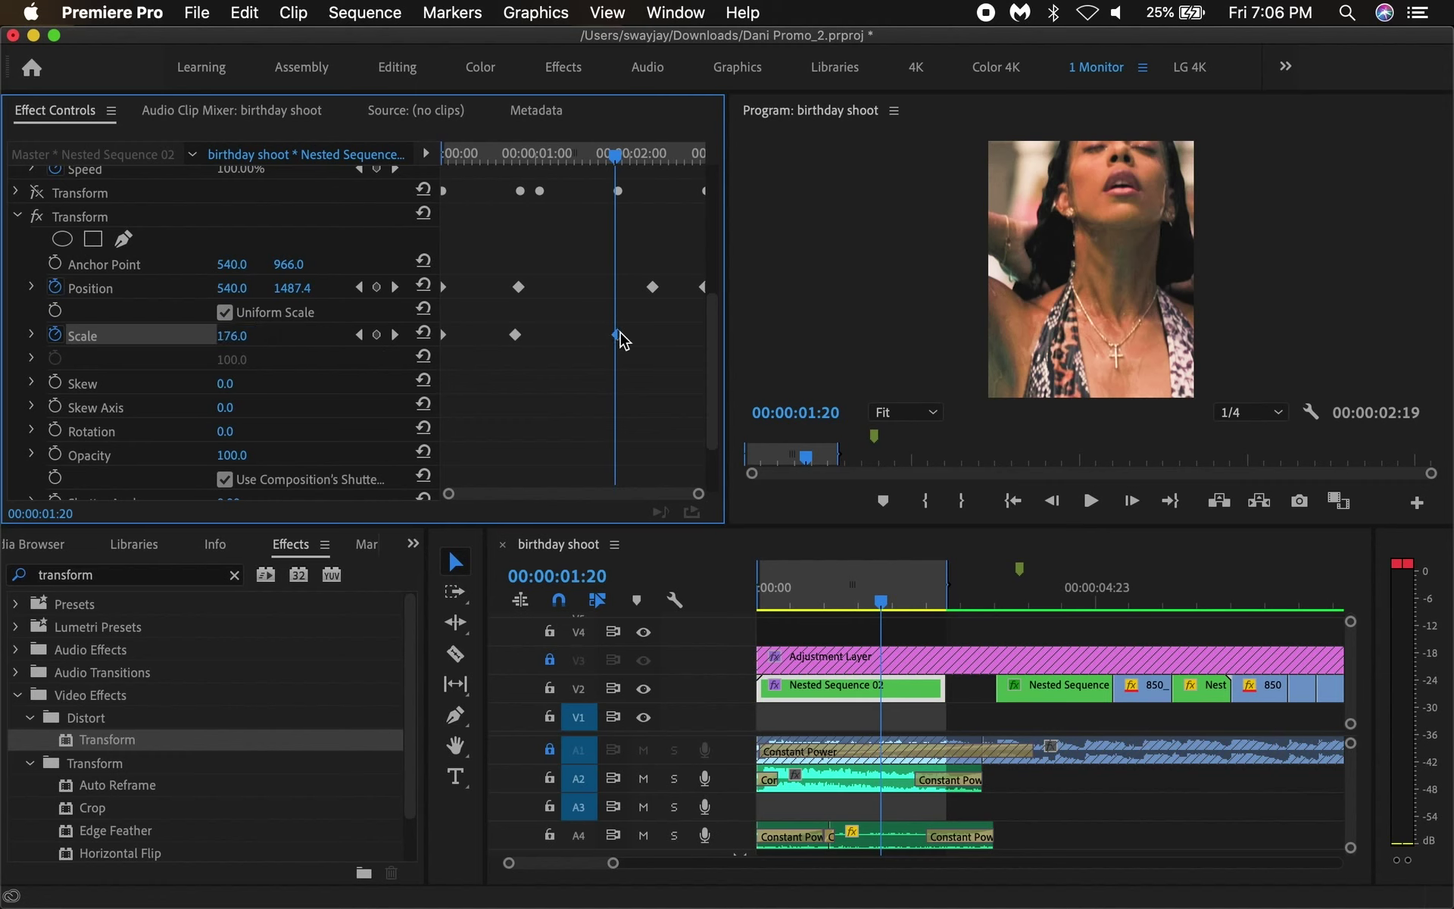
key(Delete)
text(150)
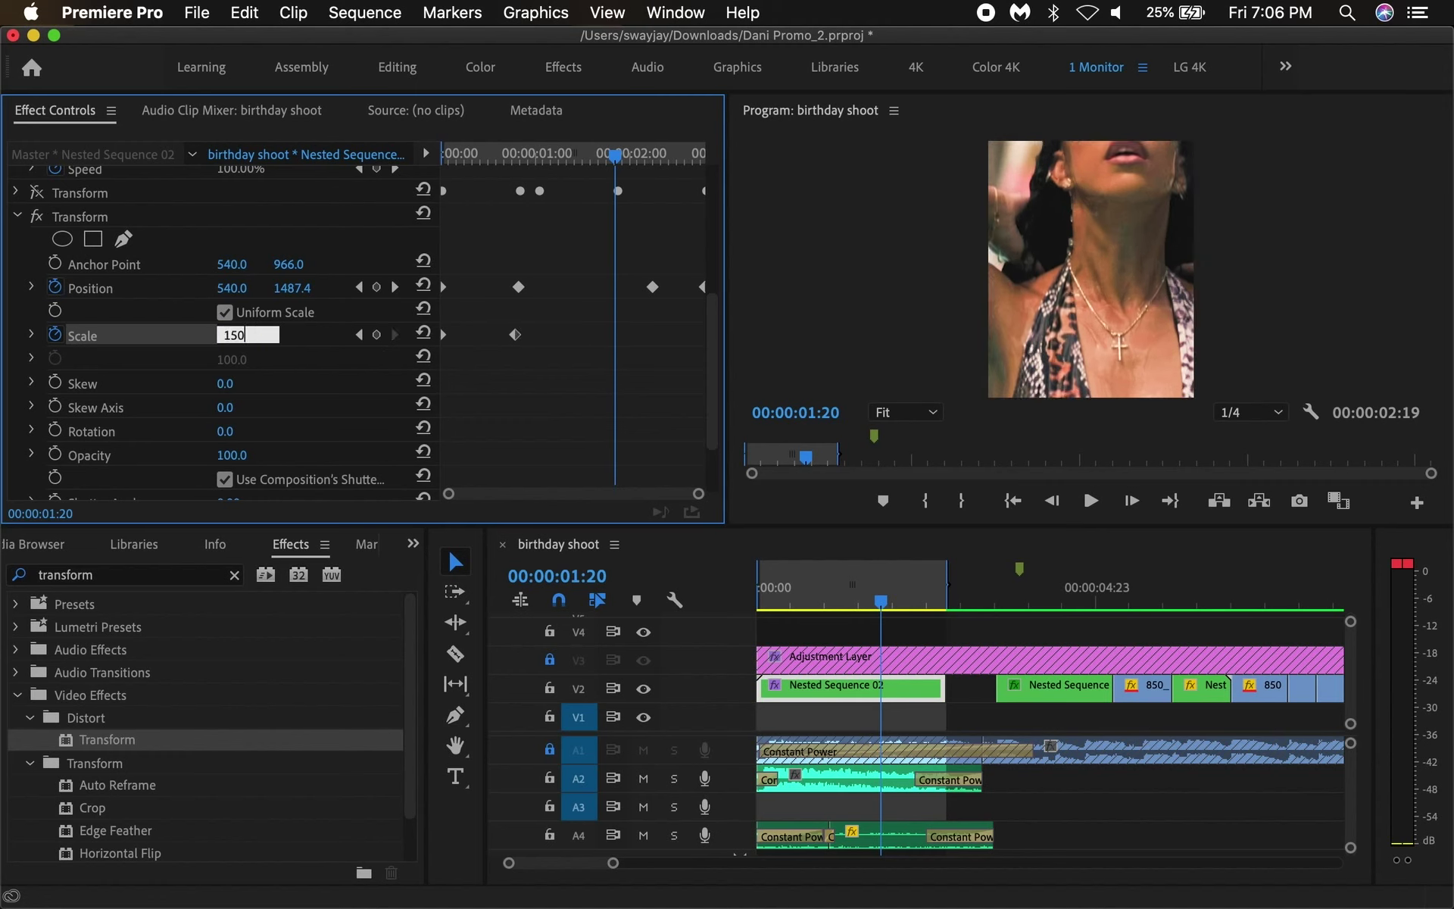
key(Return)
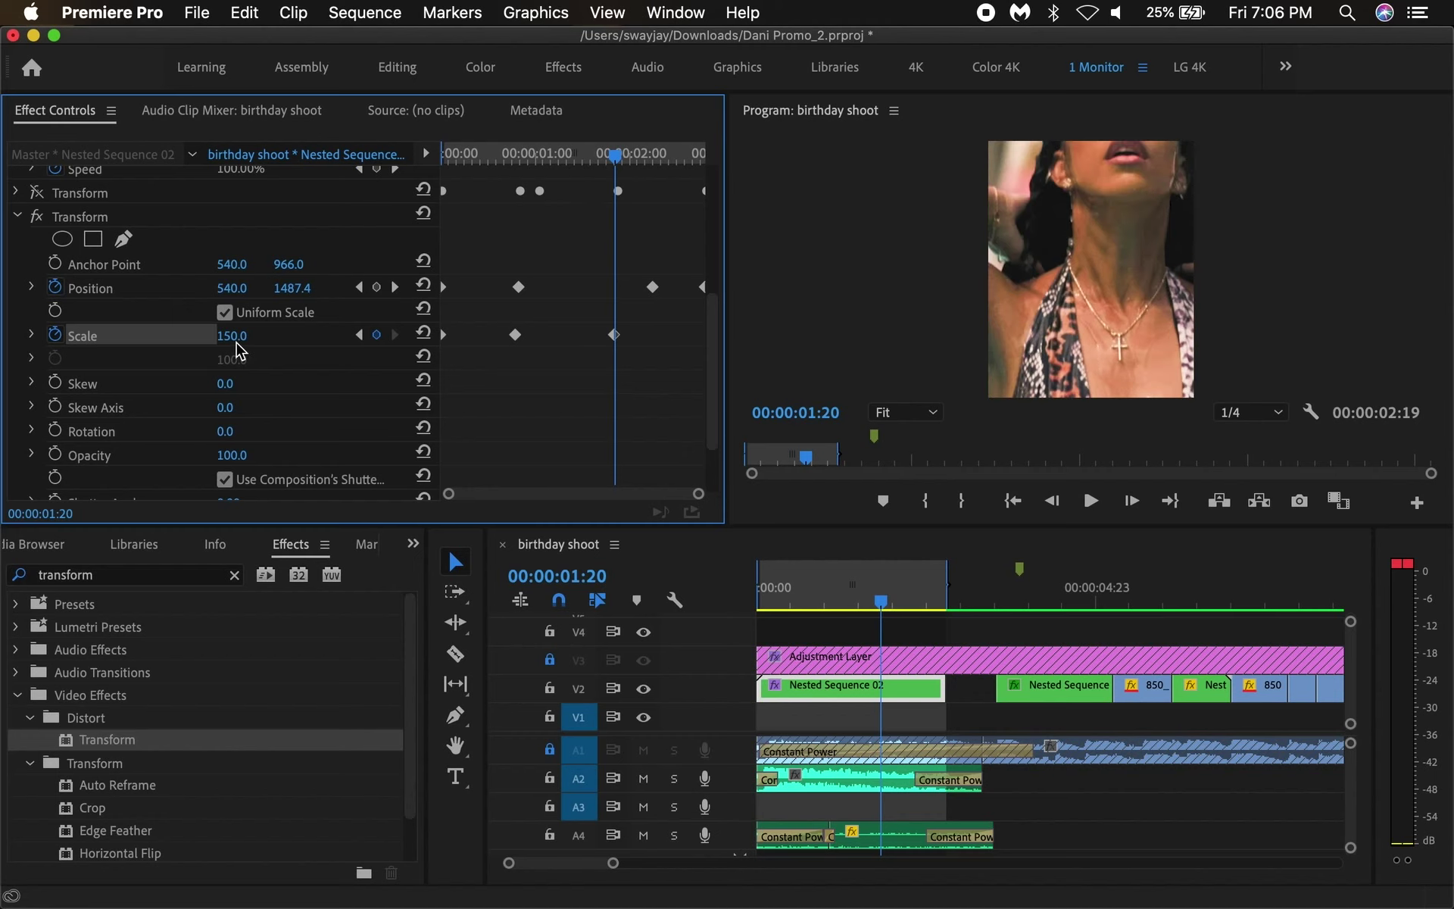
drag(232, 335, 198, 335)
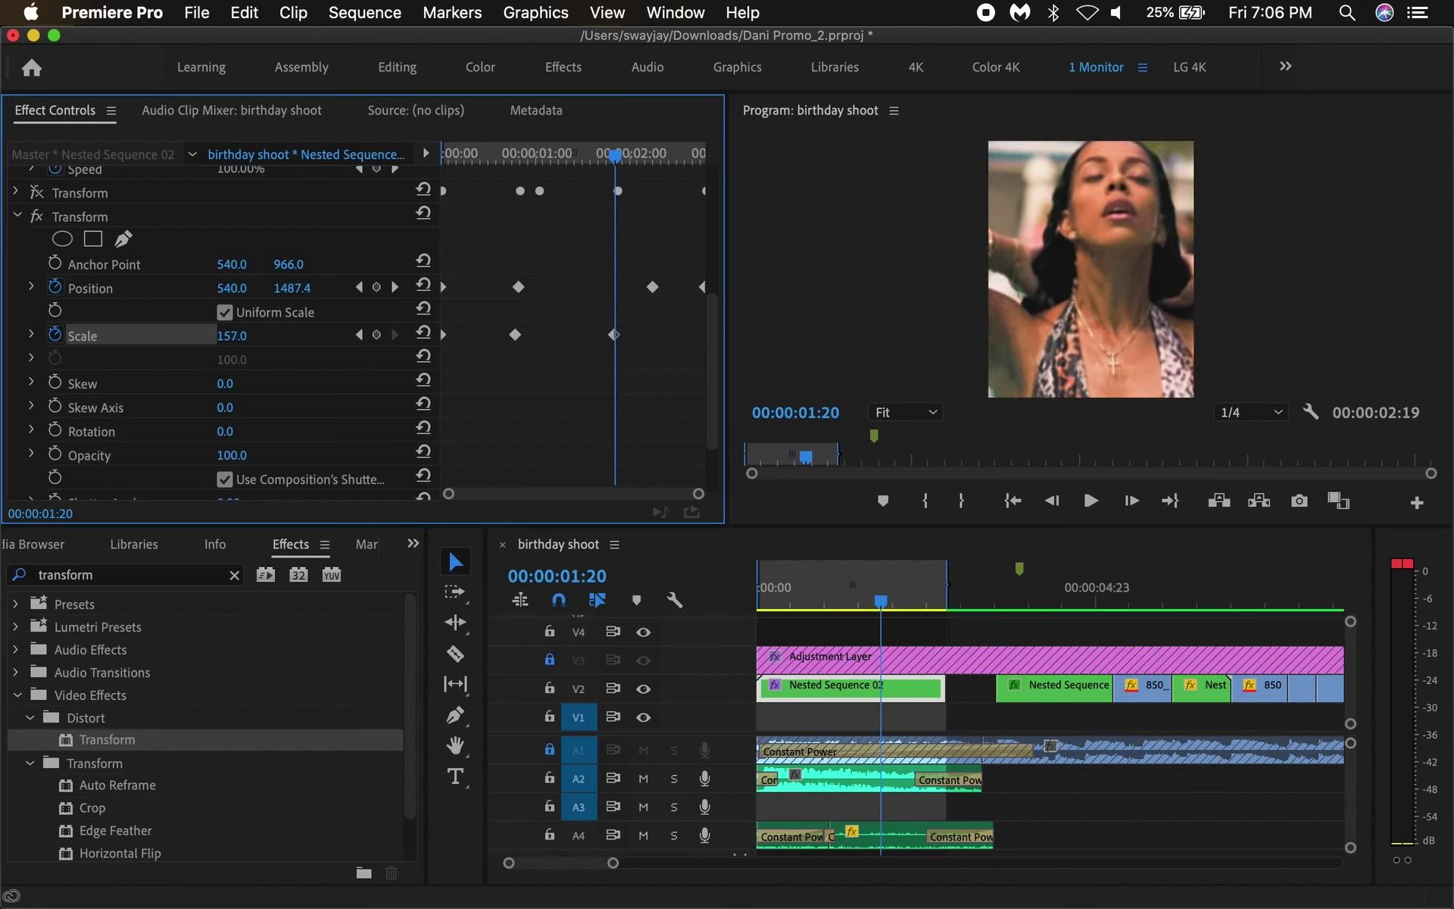
drag(232, 335, 249, 339)
- Drag the later Scale keyframe to the clip's end, shrinking to 189.6 by 00:00:02:14
drag(616, 335, 652, 334)
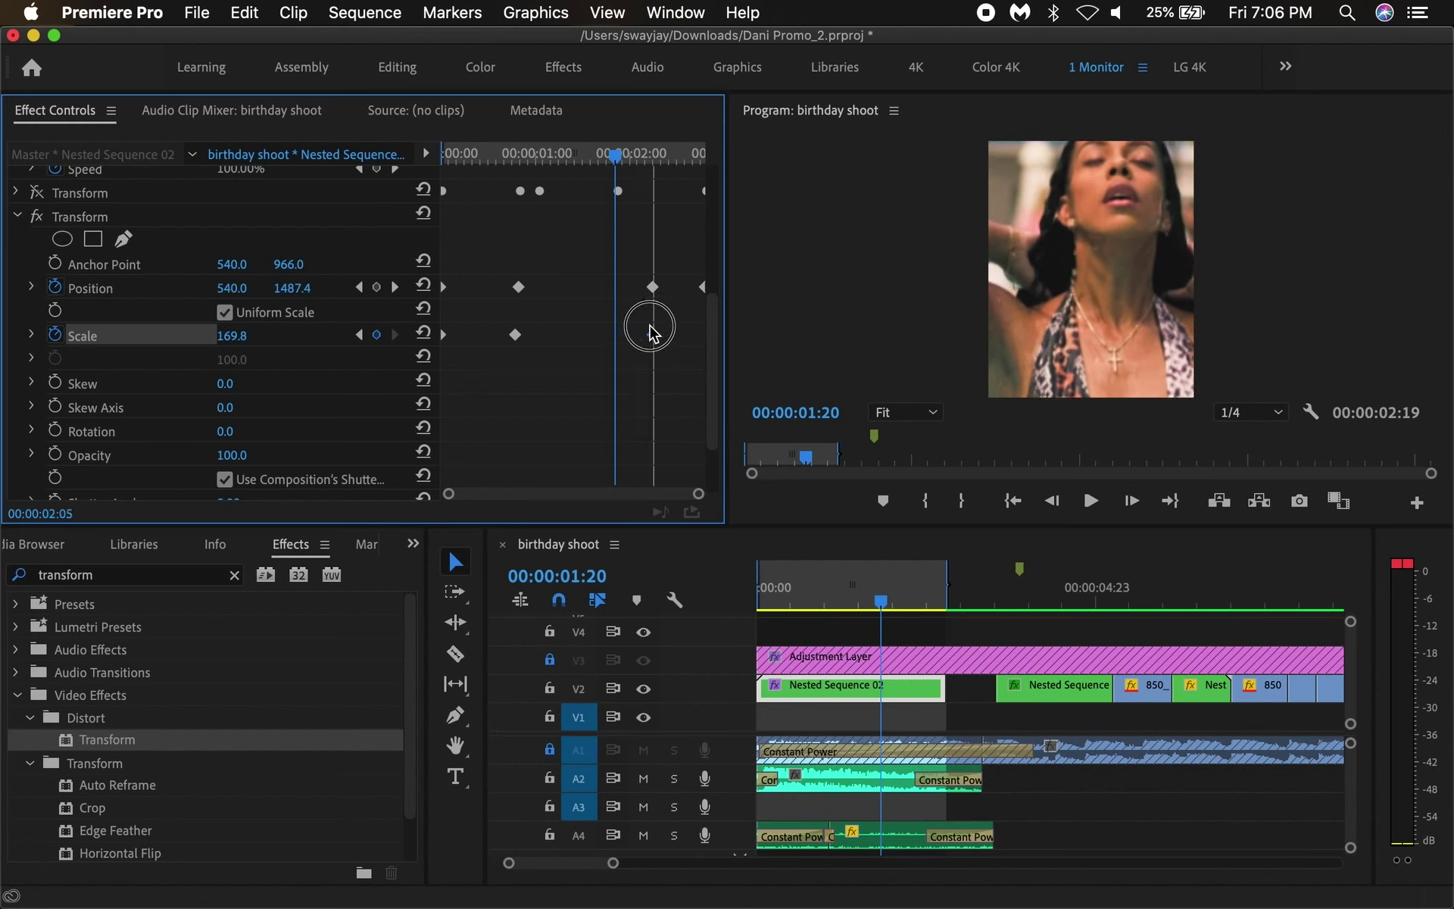
mouse_move(509, 153)
mouse_down()
mouse_move(415, 176)
mouse_move(651, 176)
mouse_up()
mouse_move(652, 334)
mouse_down()
mouse_move(719, 334)
mouse_move(694, 334)
mouse_up()
drag(232, 335, 248, 338)
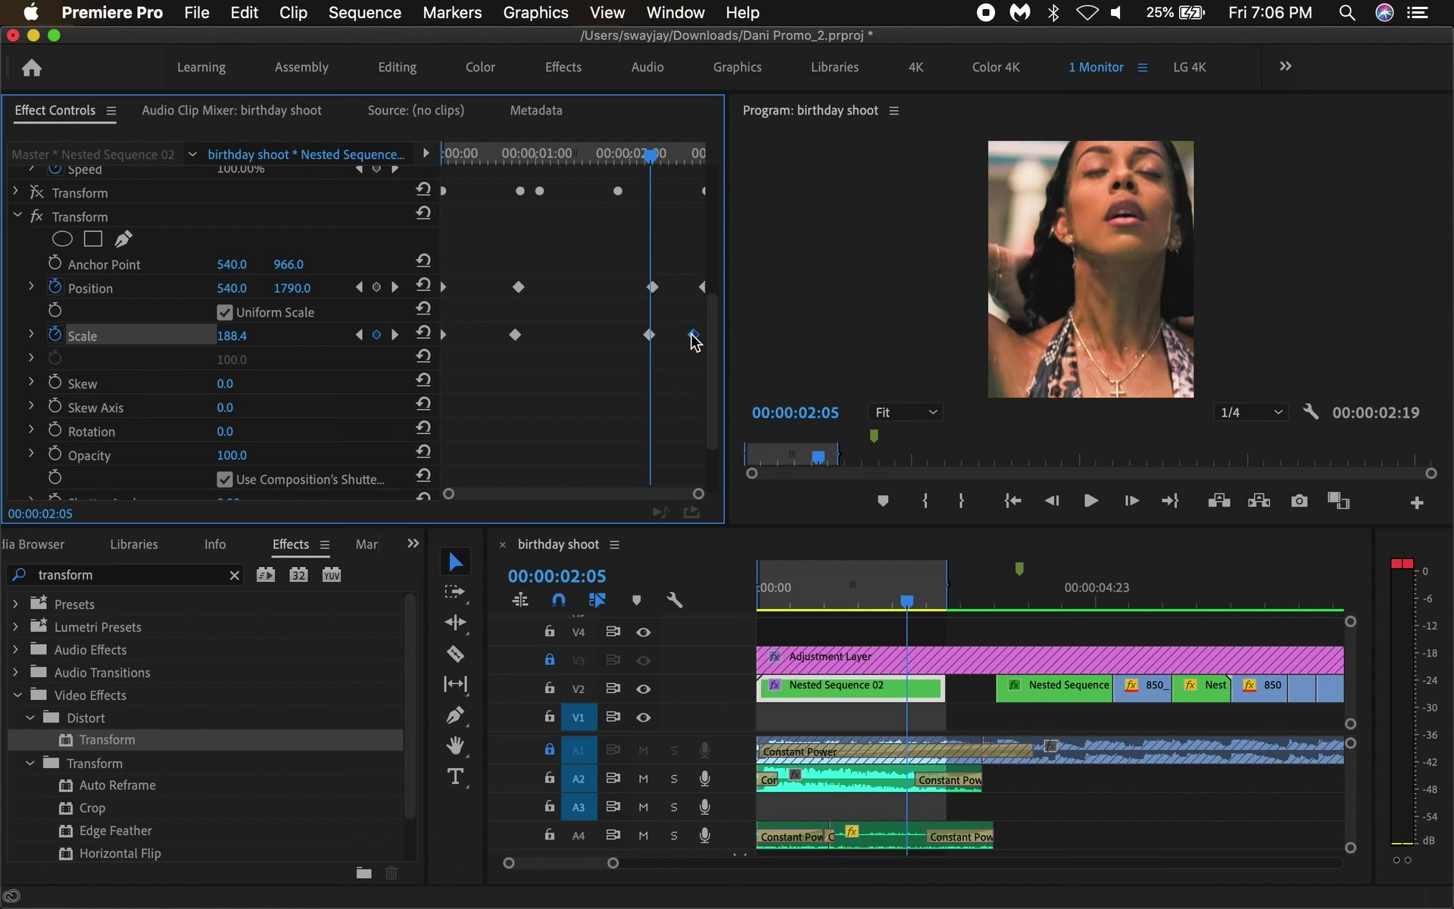
drag(651, 334, 703, 335)
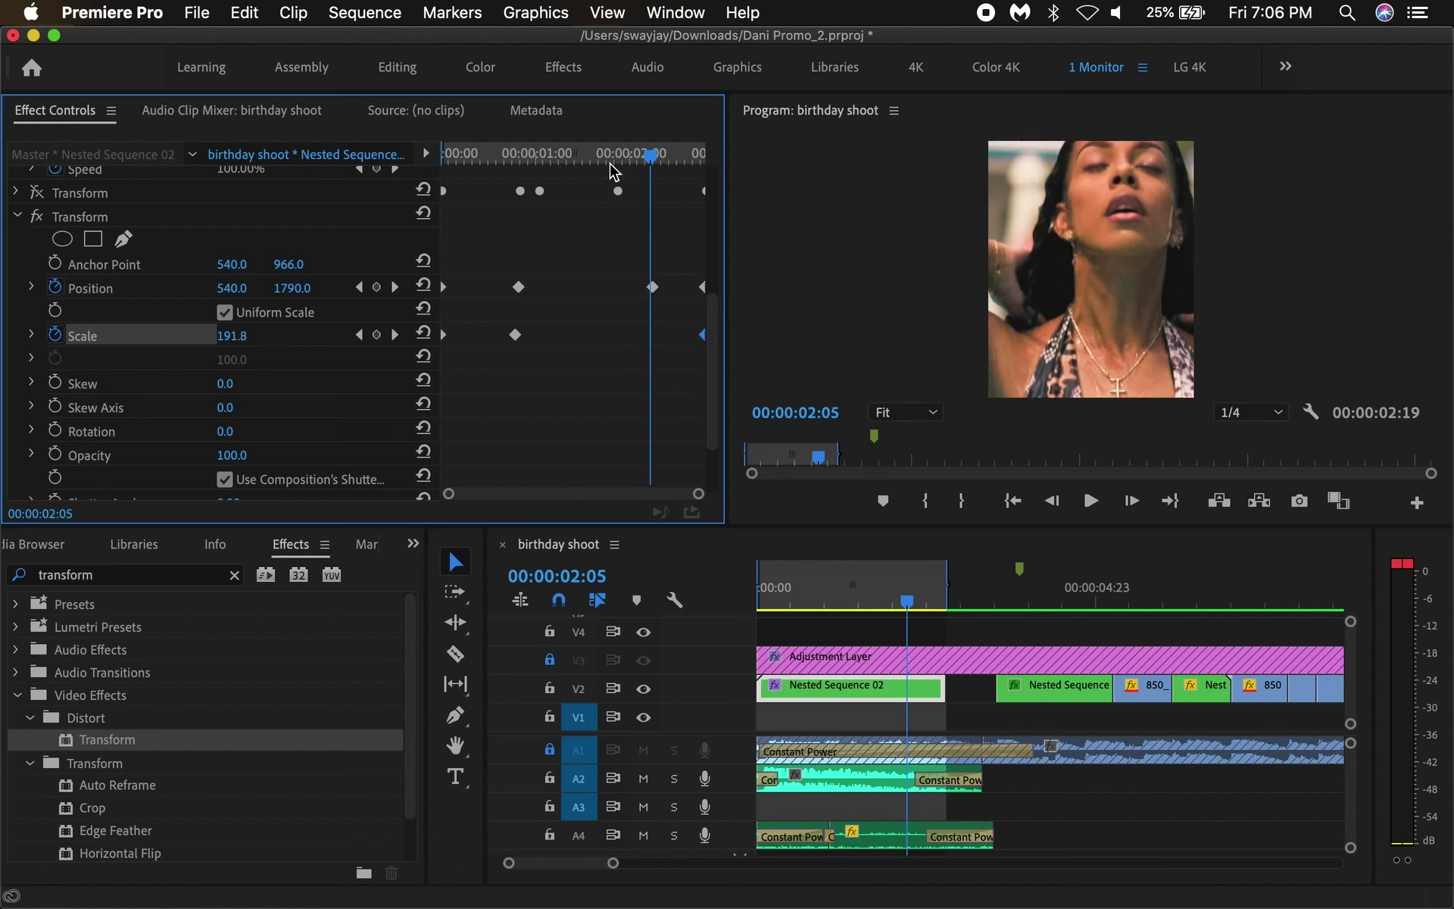
mouse_move(612, 156)
mouse_down()
mouse_move(586, 155)
mouse_move(690, 144)
mouse_up()
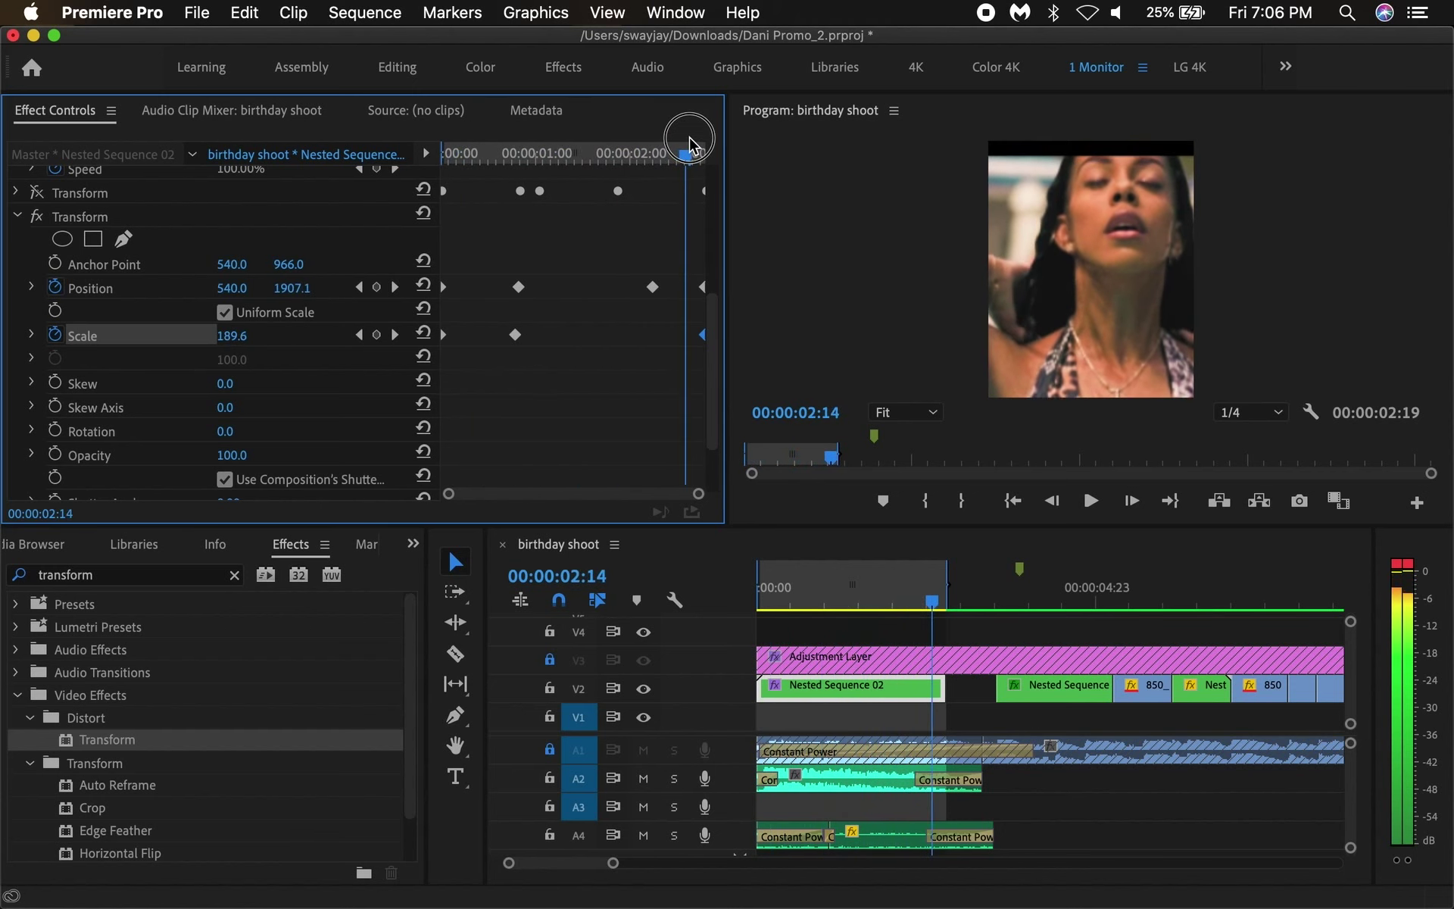
- Nudge the last Position keyframe and raise the image with a new Position key near 00:00:02:13
click(703, 194)
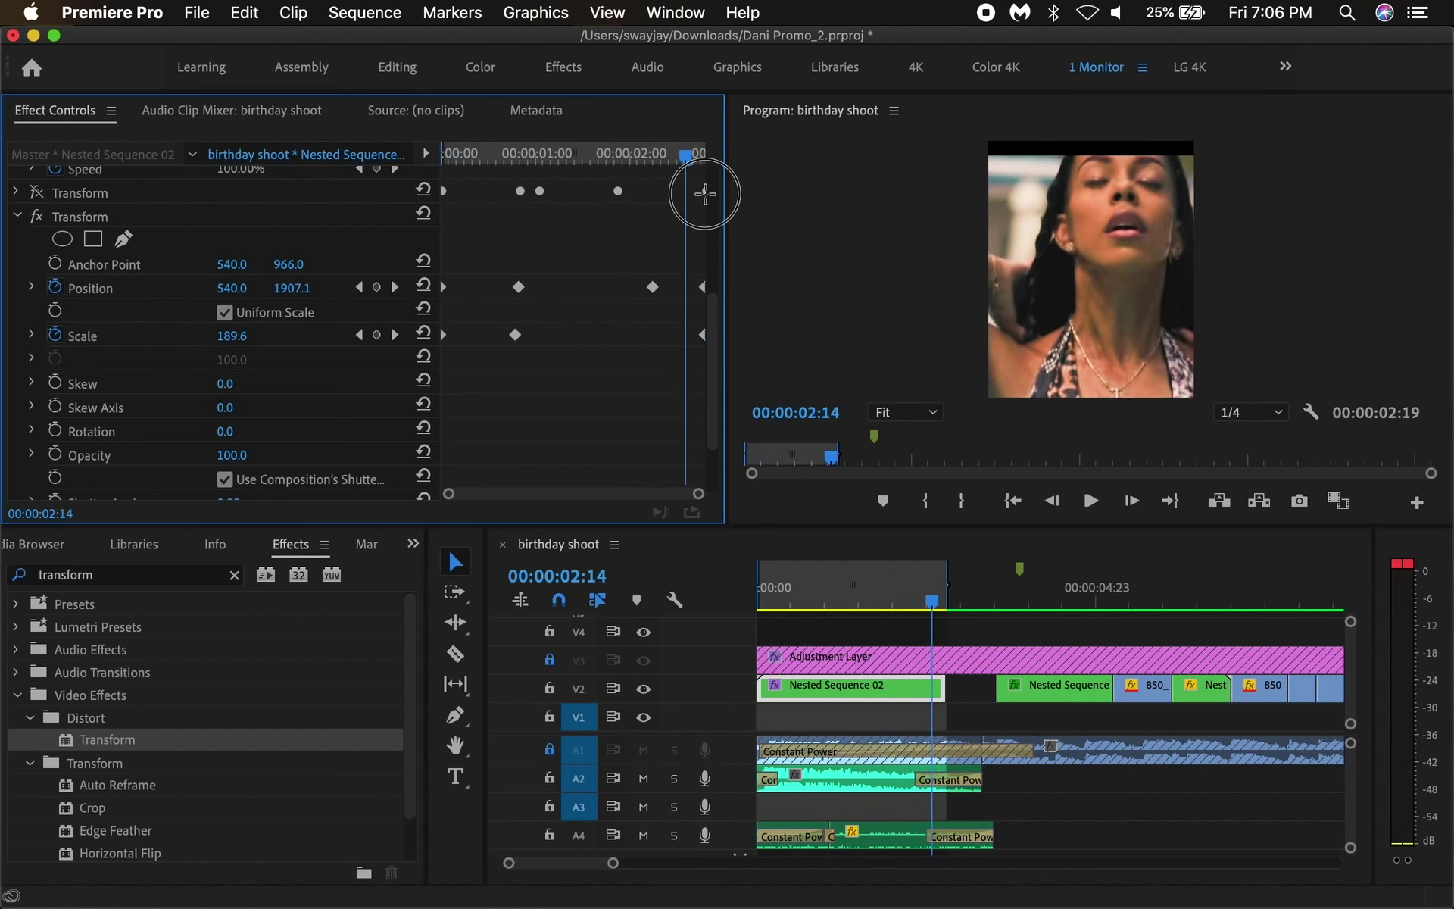
click(700, 194)
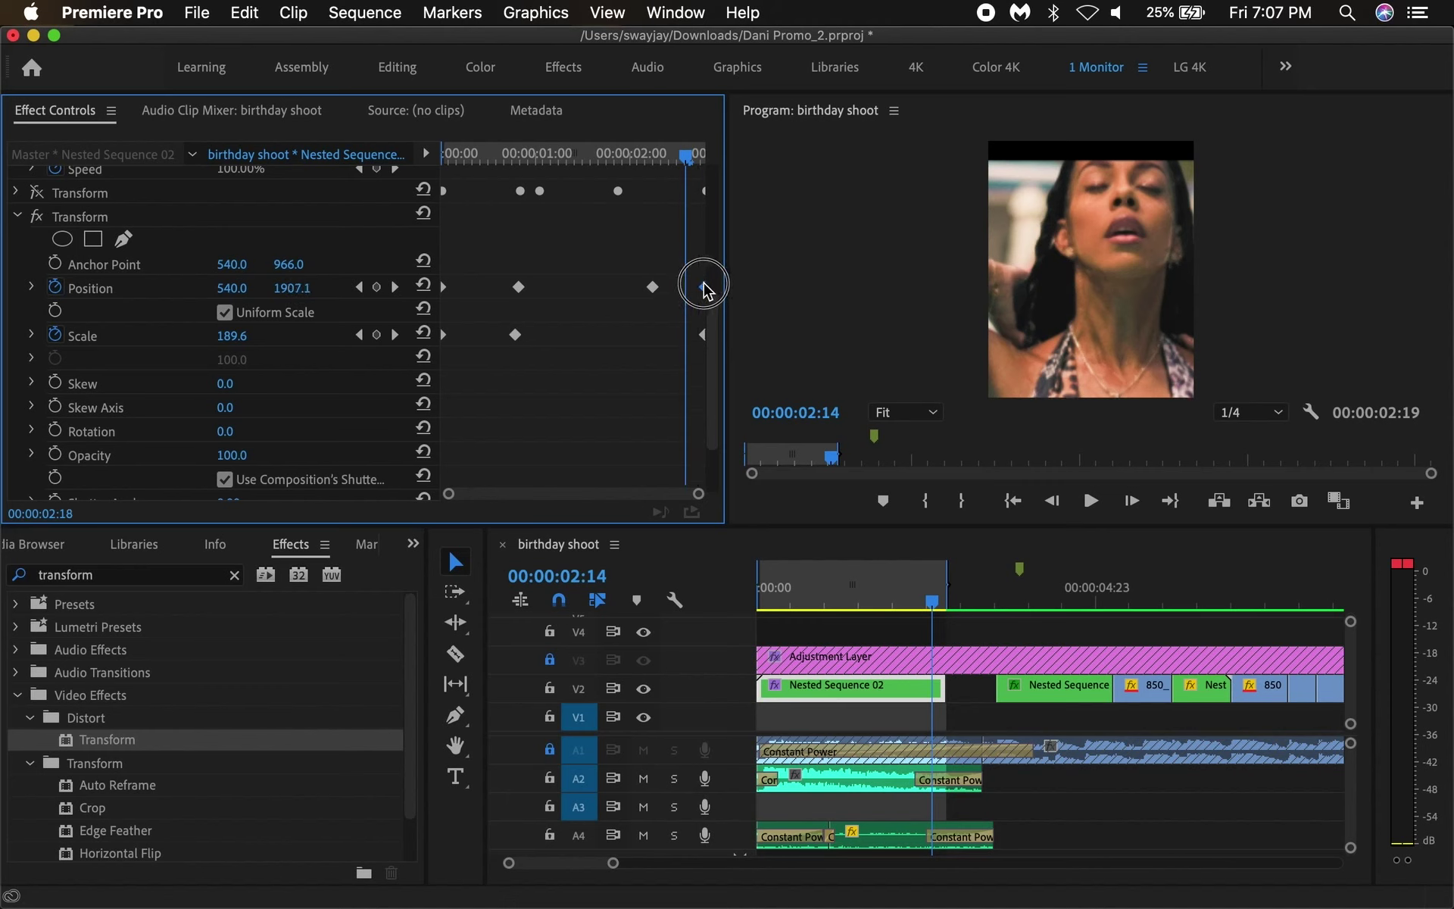
drag(701, 286, 697, 288)
drag(289, 299, 304, 288)
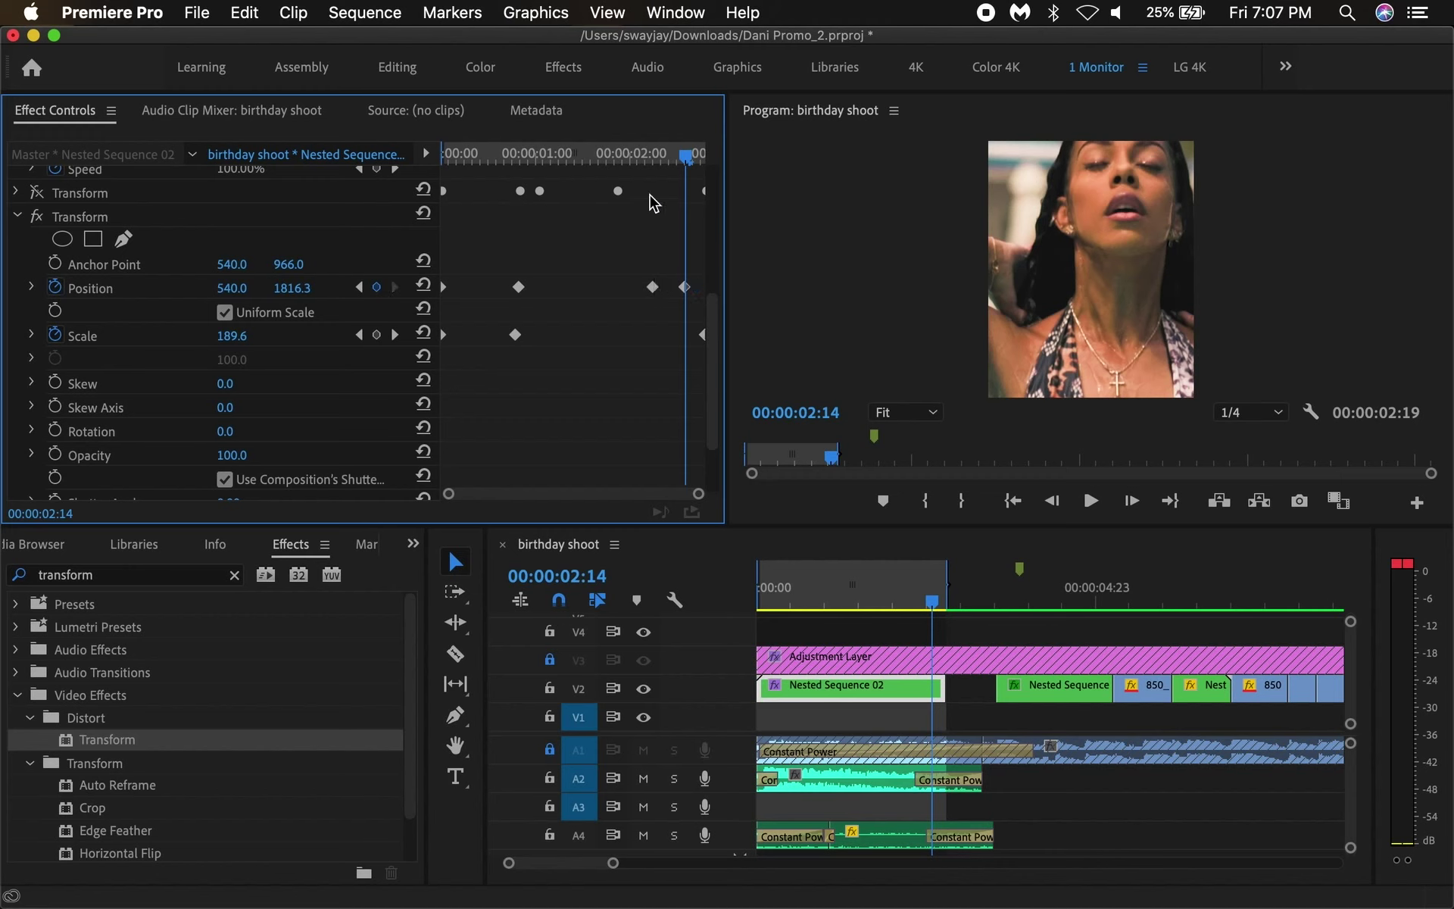
drag(646, 161, 684, 160)
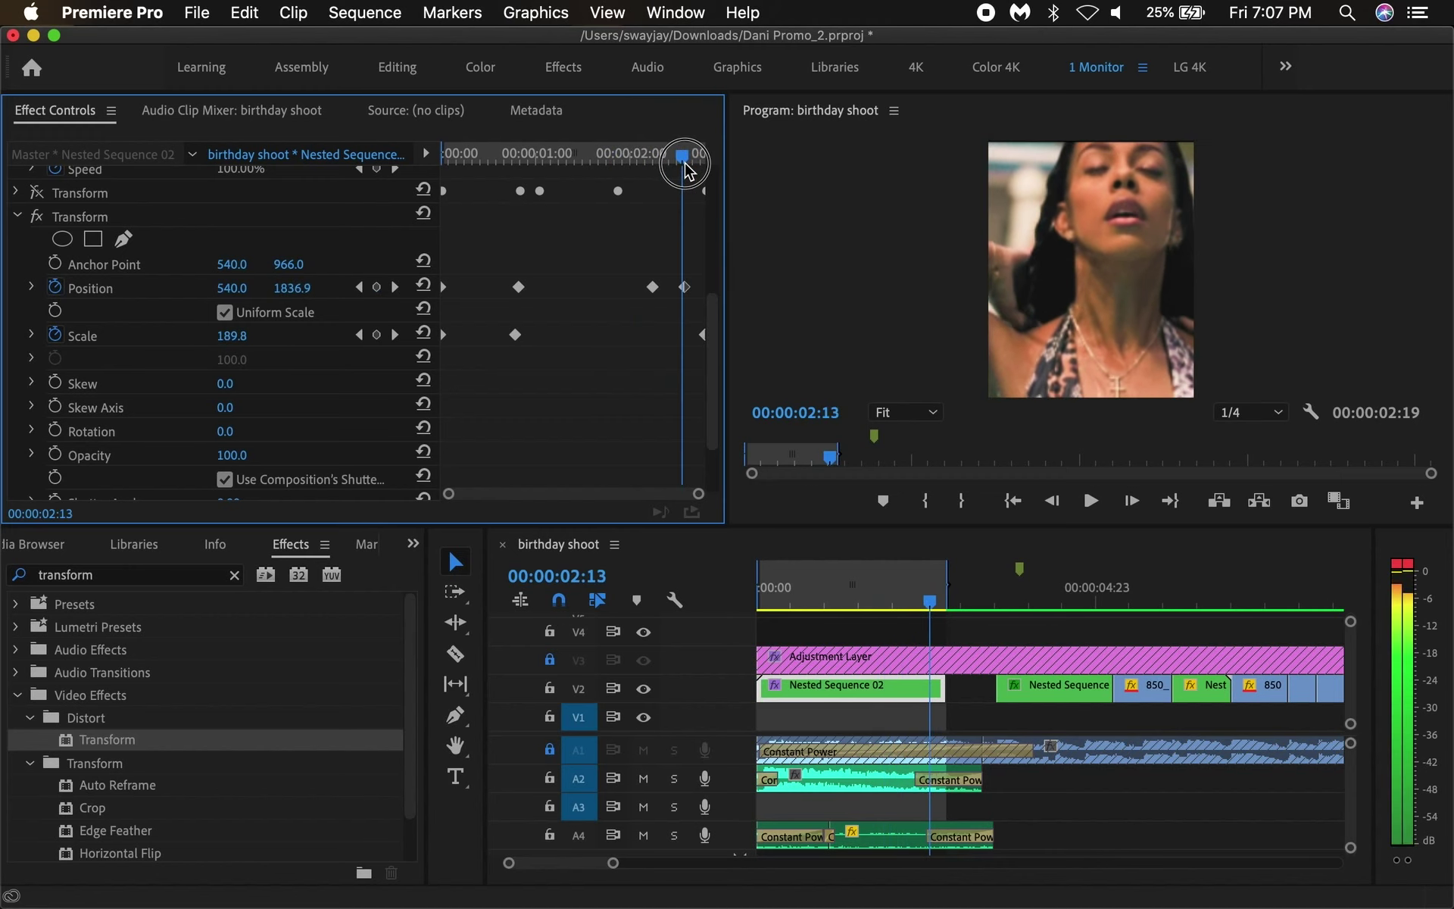
drag(684, 288, 701, 288)
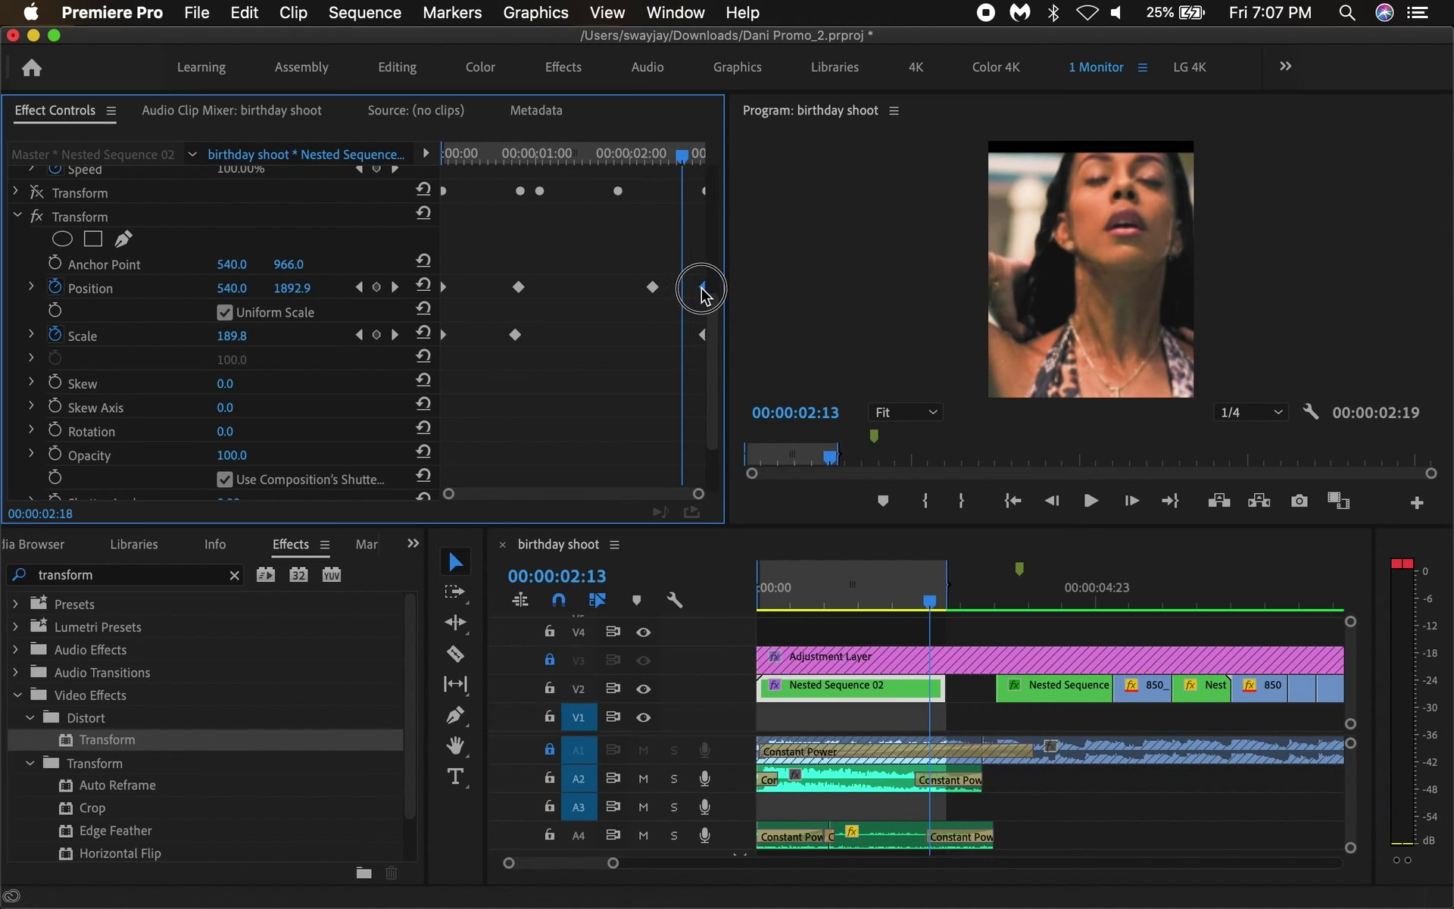
drag(610, 154, 685, 156)
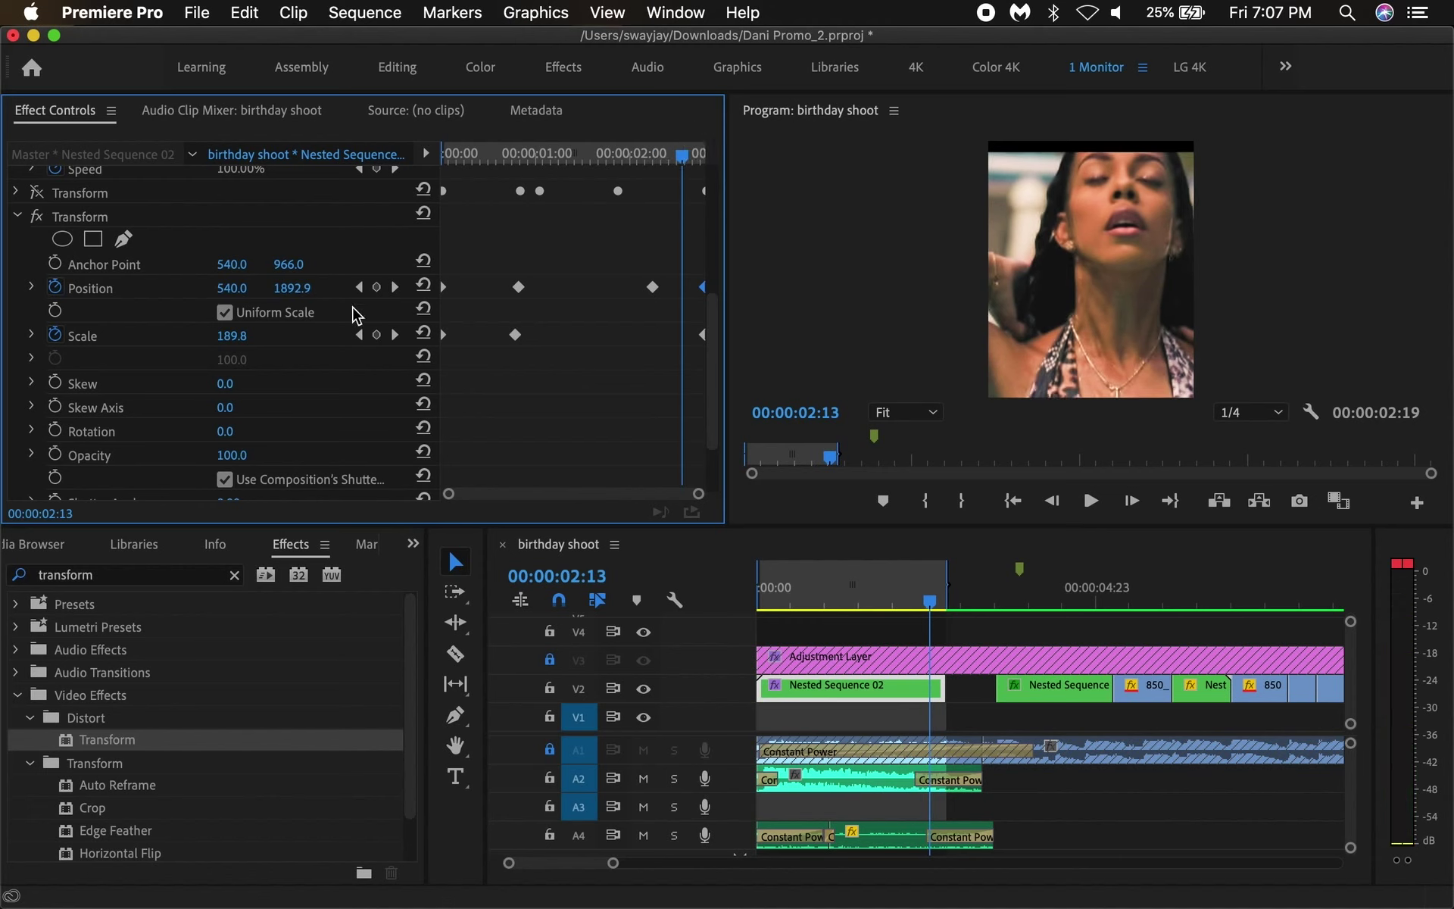
- Retune the closing Position keys, keying Y at 1744.9 then 1724 near the clip end
mouse_move(292, 288)
mouse_down()
mouse_move(258, 288)
mouse_move(288, 288)
mouse_up()
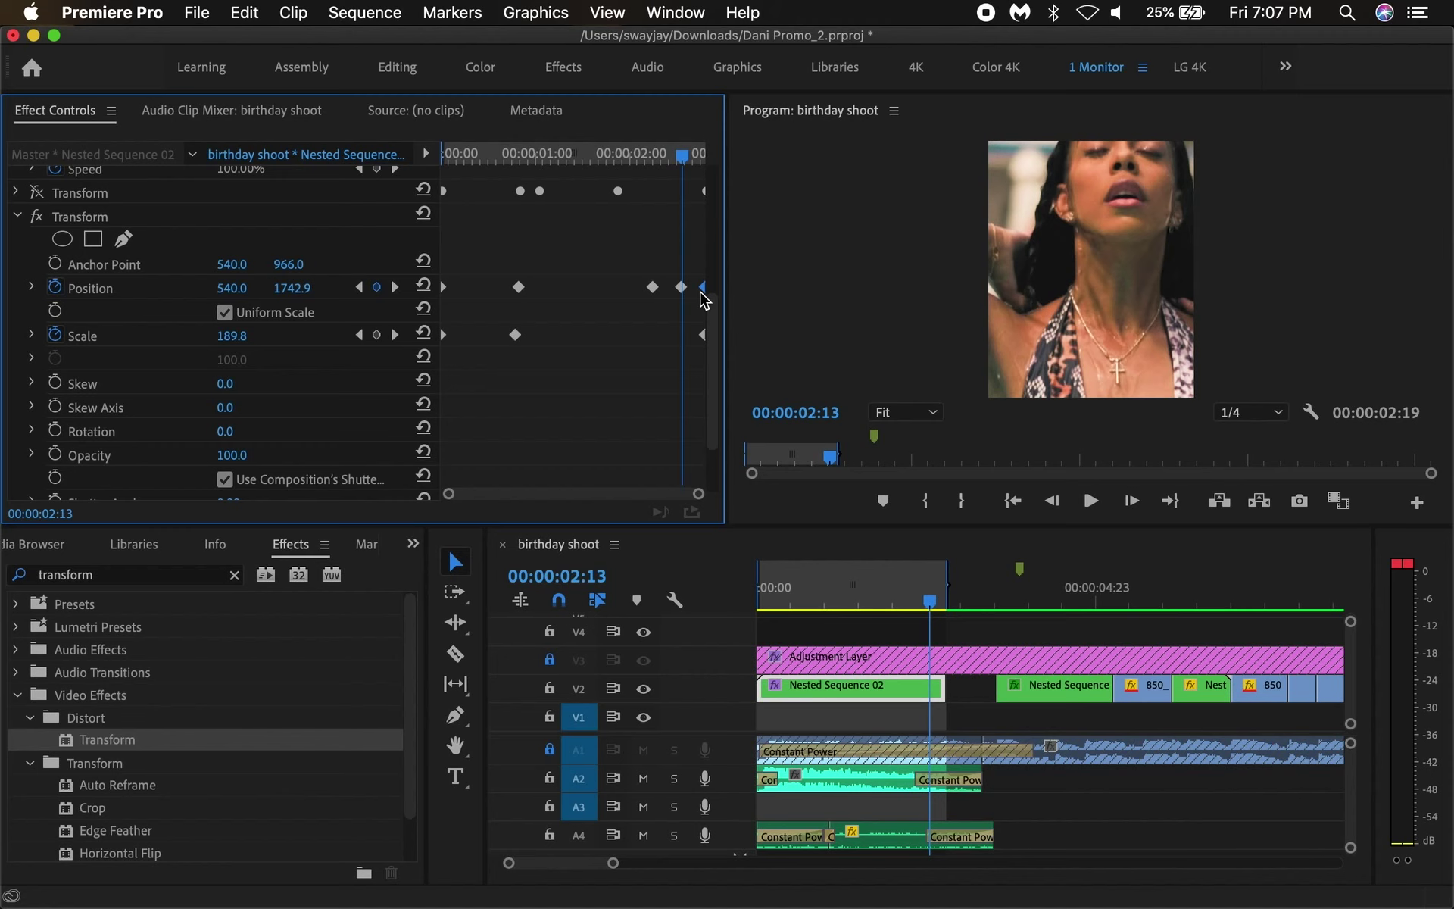
drag(684, 293, 712, 288)
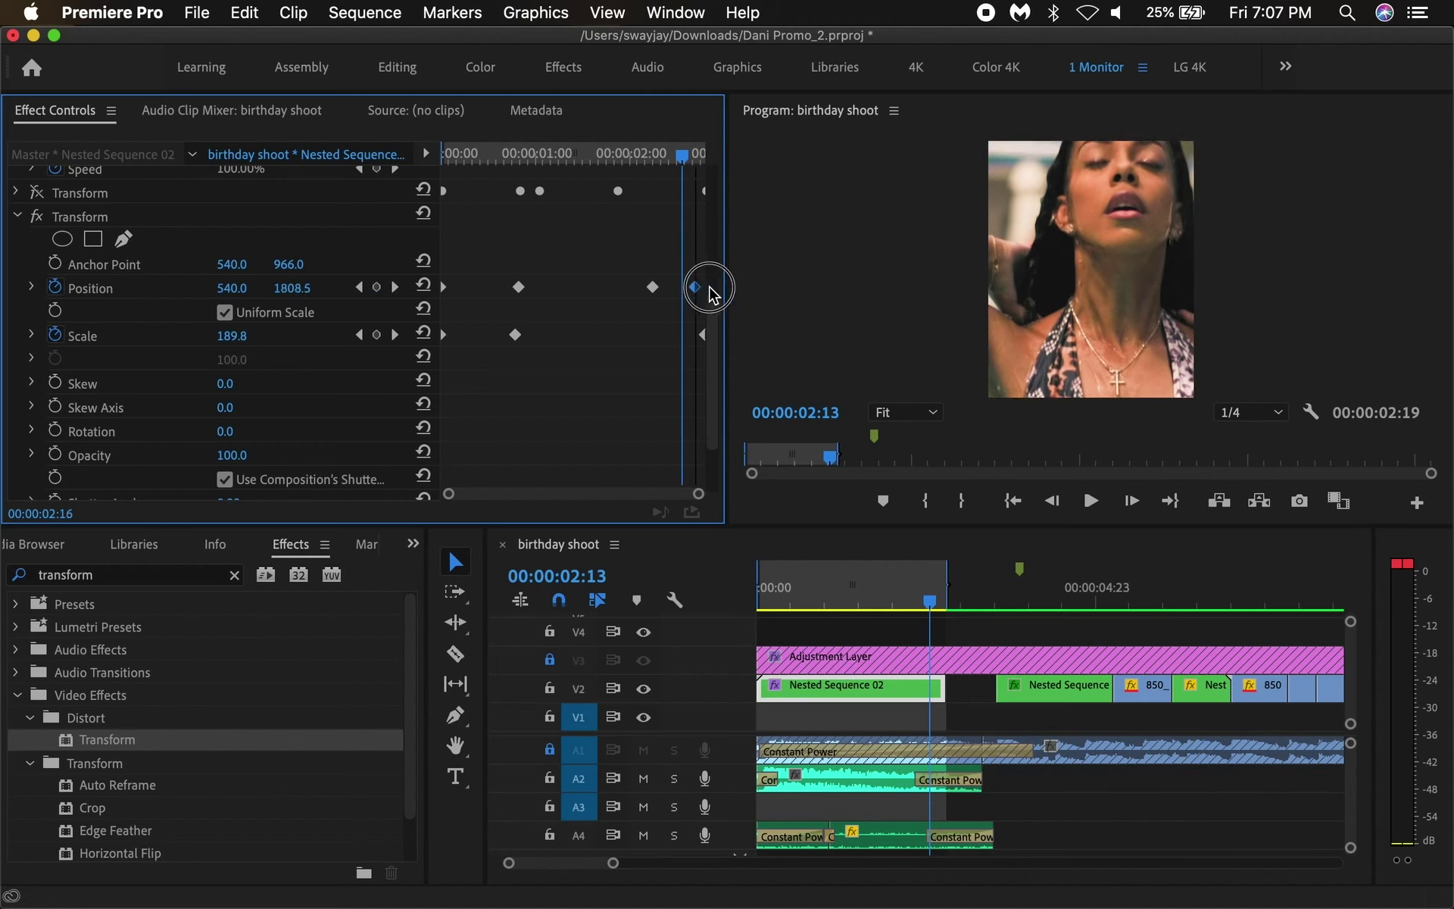
drag(620, 152, 685, 159)
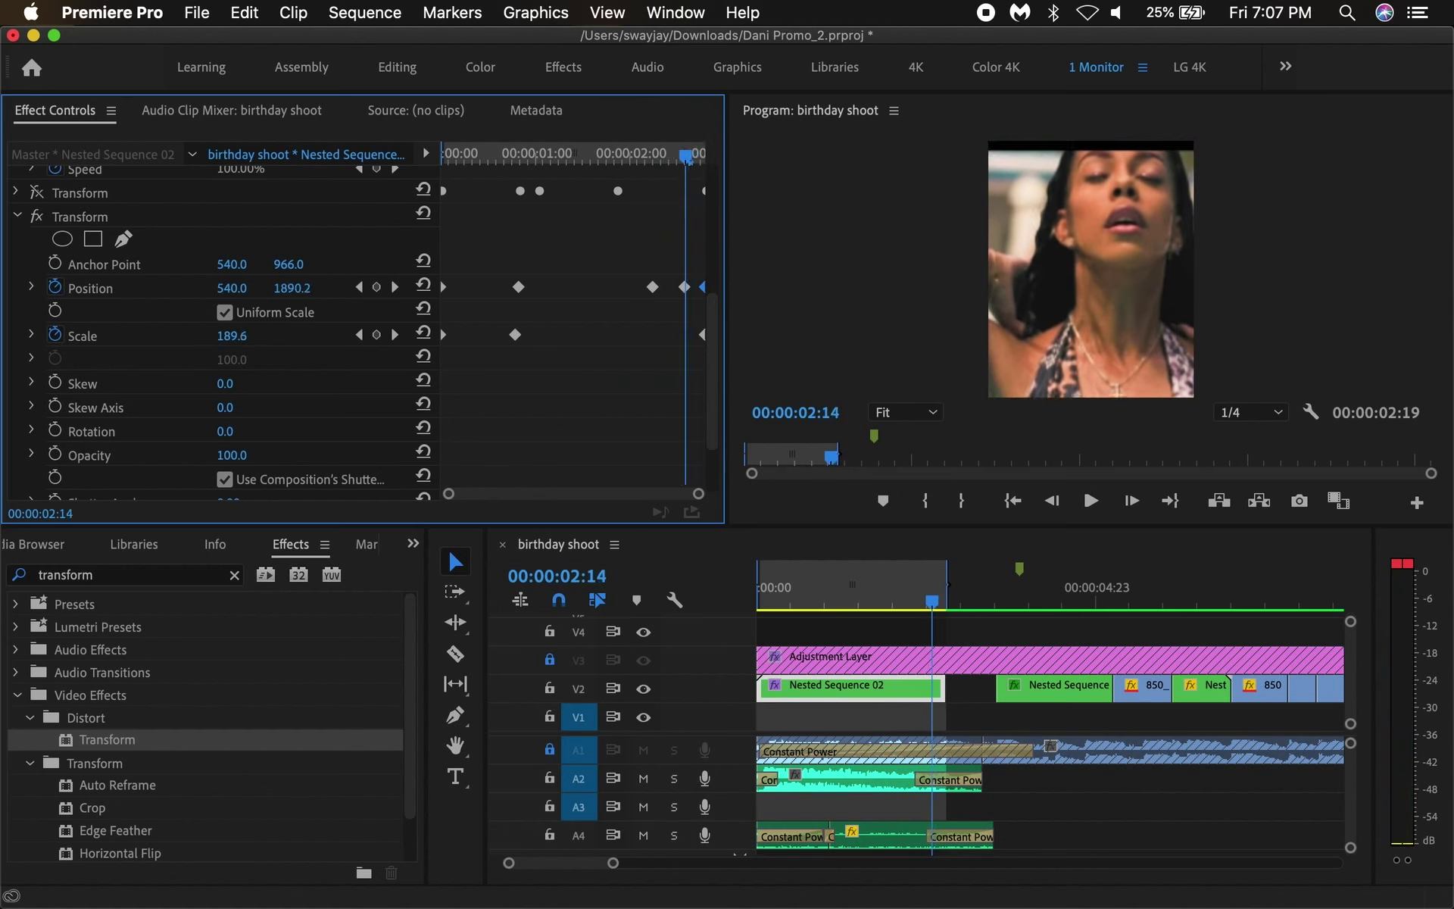
drag(307, 288, 280, 287)
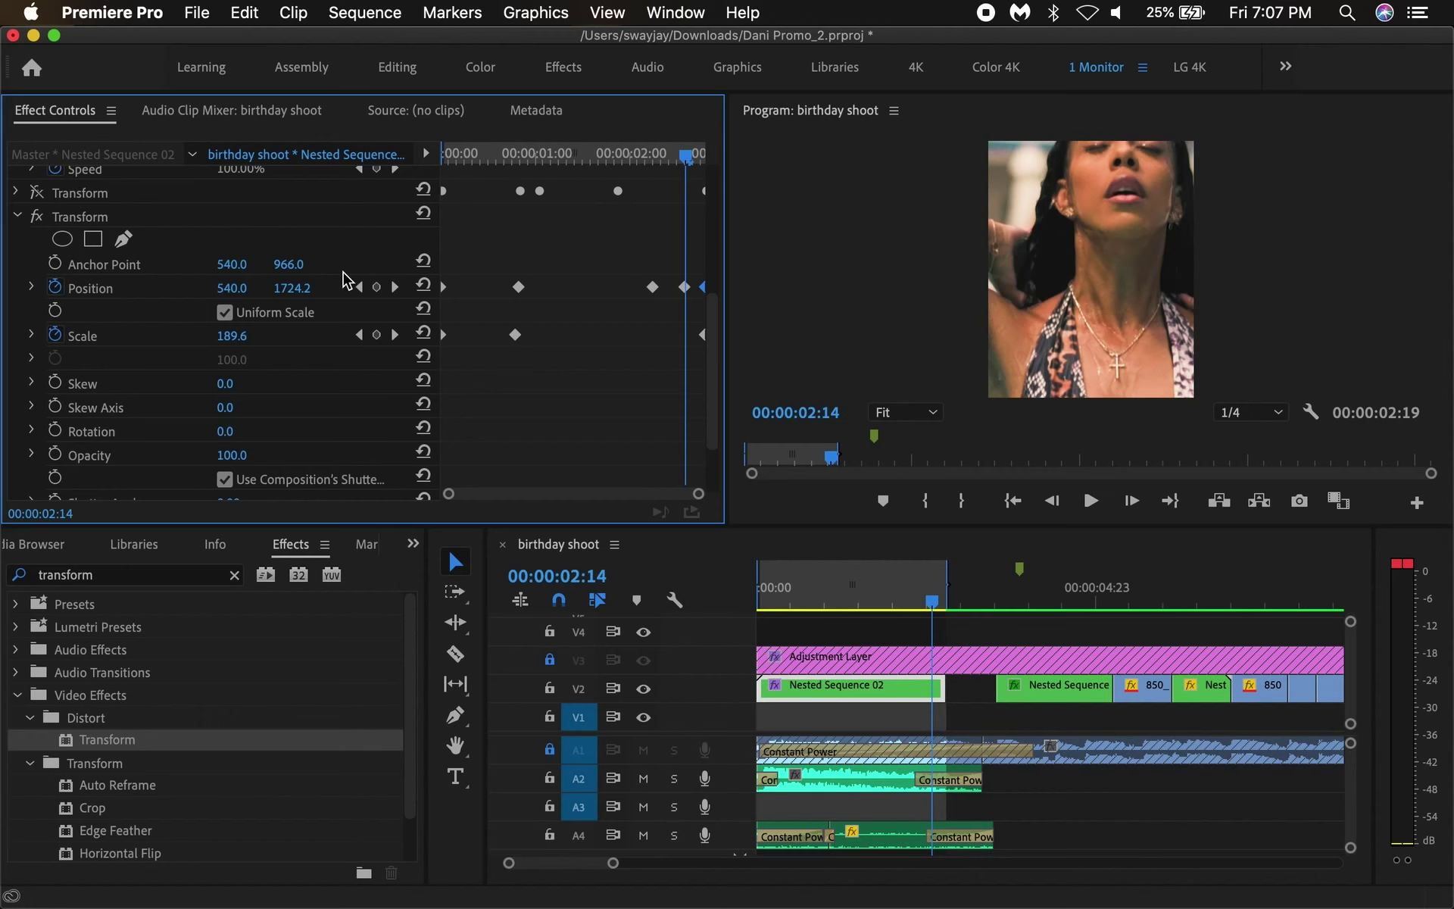
drag(686, 291, 711, 294)
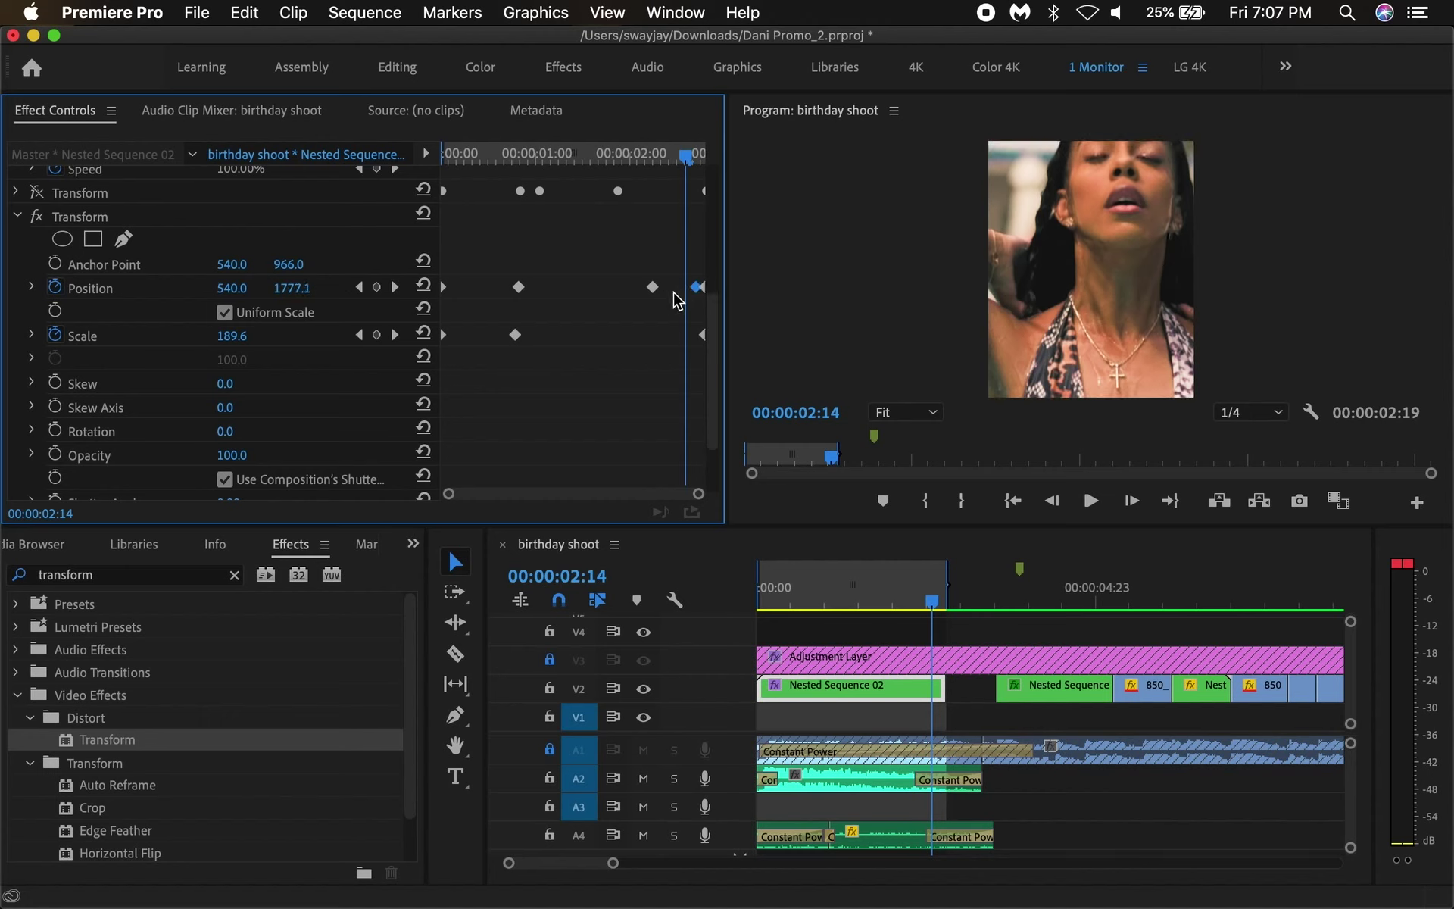
- Remove the stray extra Position keyframe, save the project, and play to the end
key(ctrl+z)
key(ctrl+z)
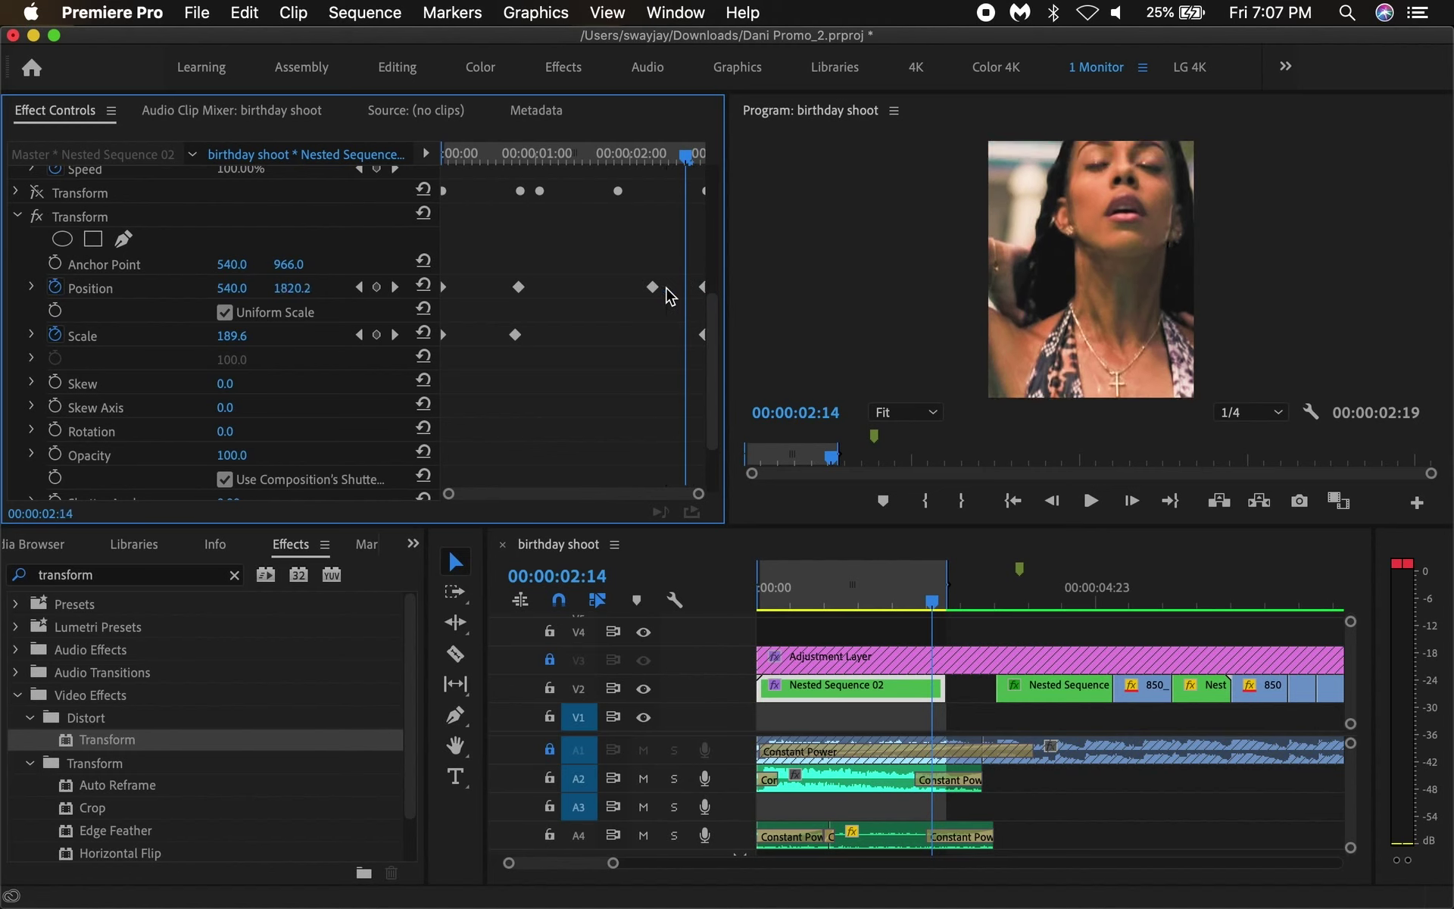
key(ctrl+s)
mouse_move(686, 153)
mouse_down()
mouse_move(712, 166)
mouse_move(642, 253)
mouse_up()
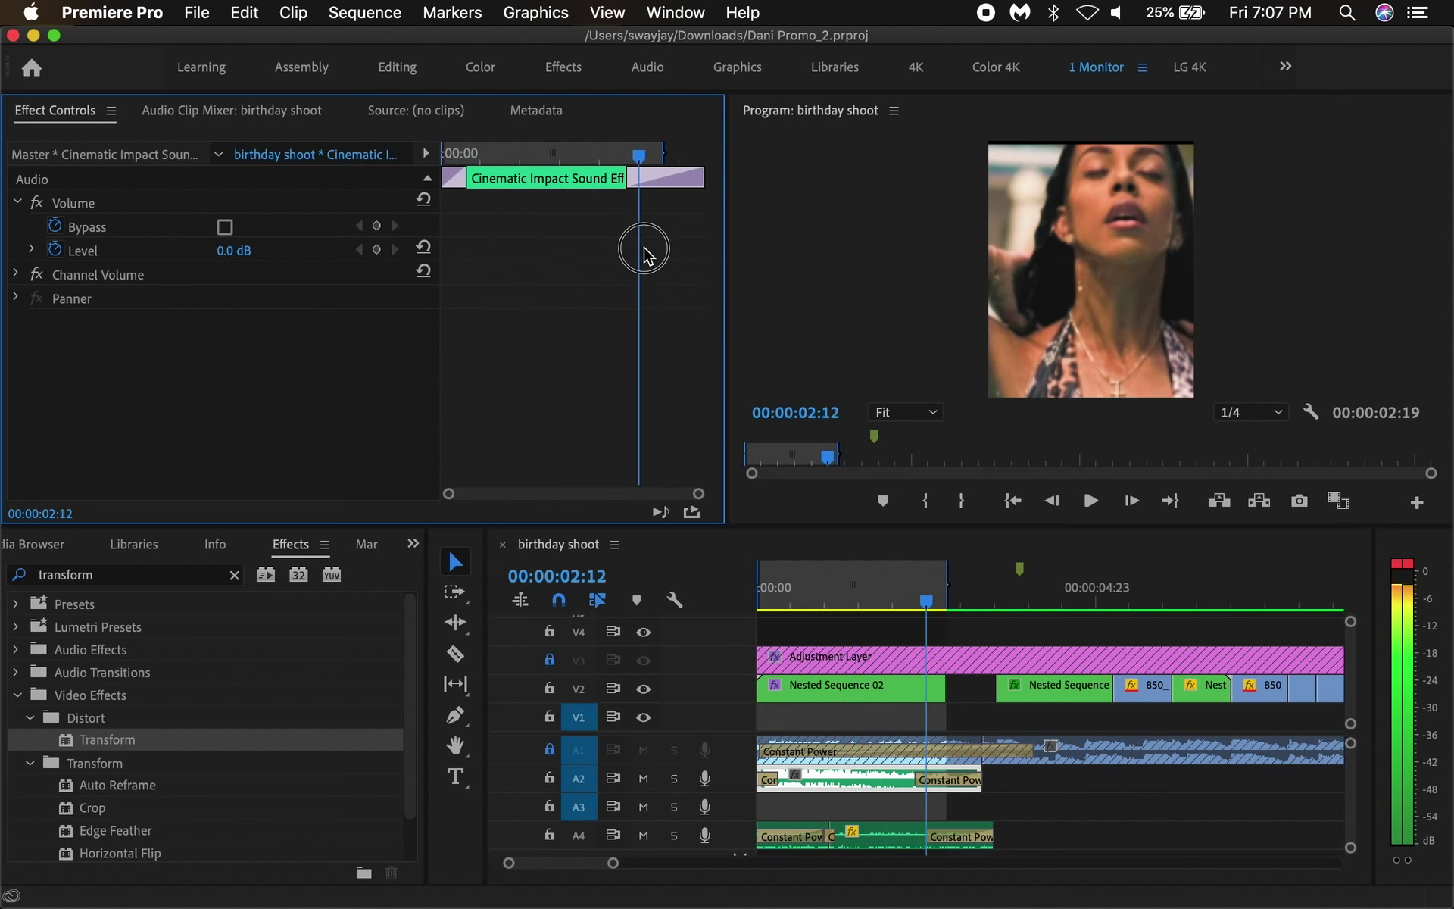
click(893, 692)
scroll(565, 333, down, 10)
scroll(667, 299, up, 4)
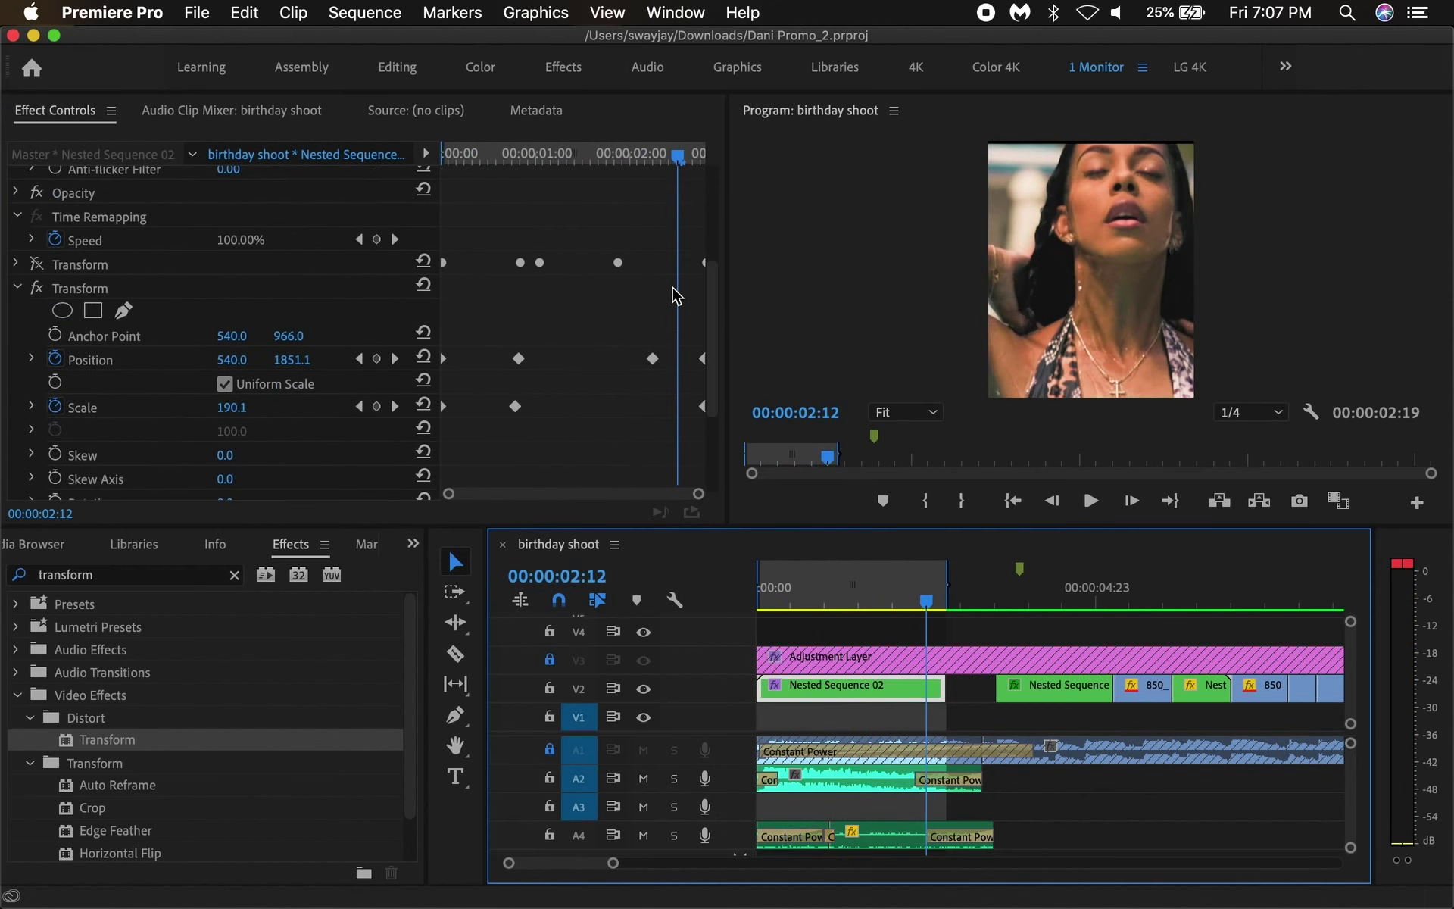
drag(701, 359, 677, 358)
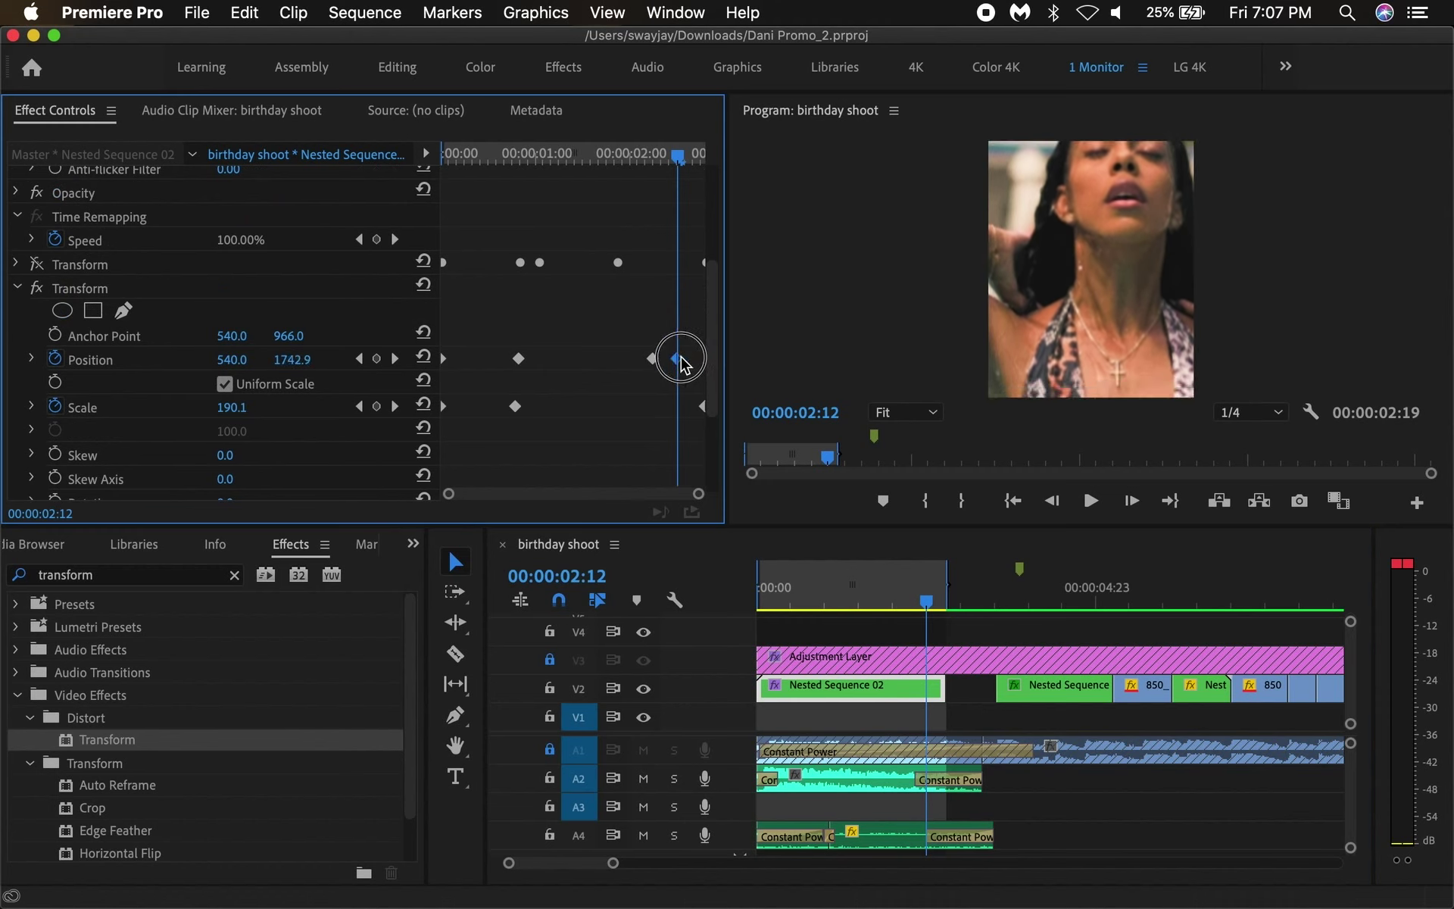
drag(625, 153, 664, 153)
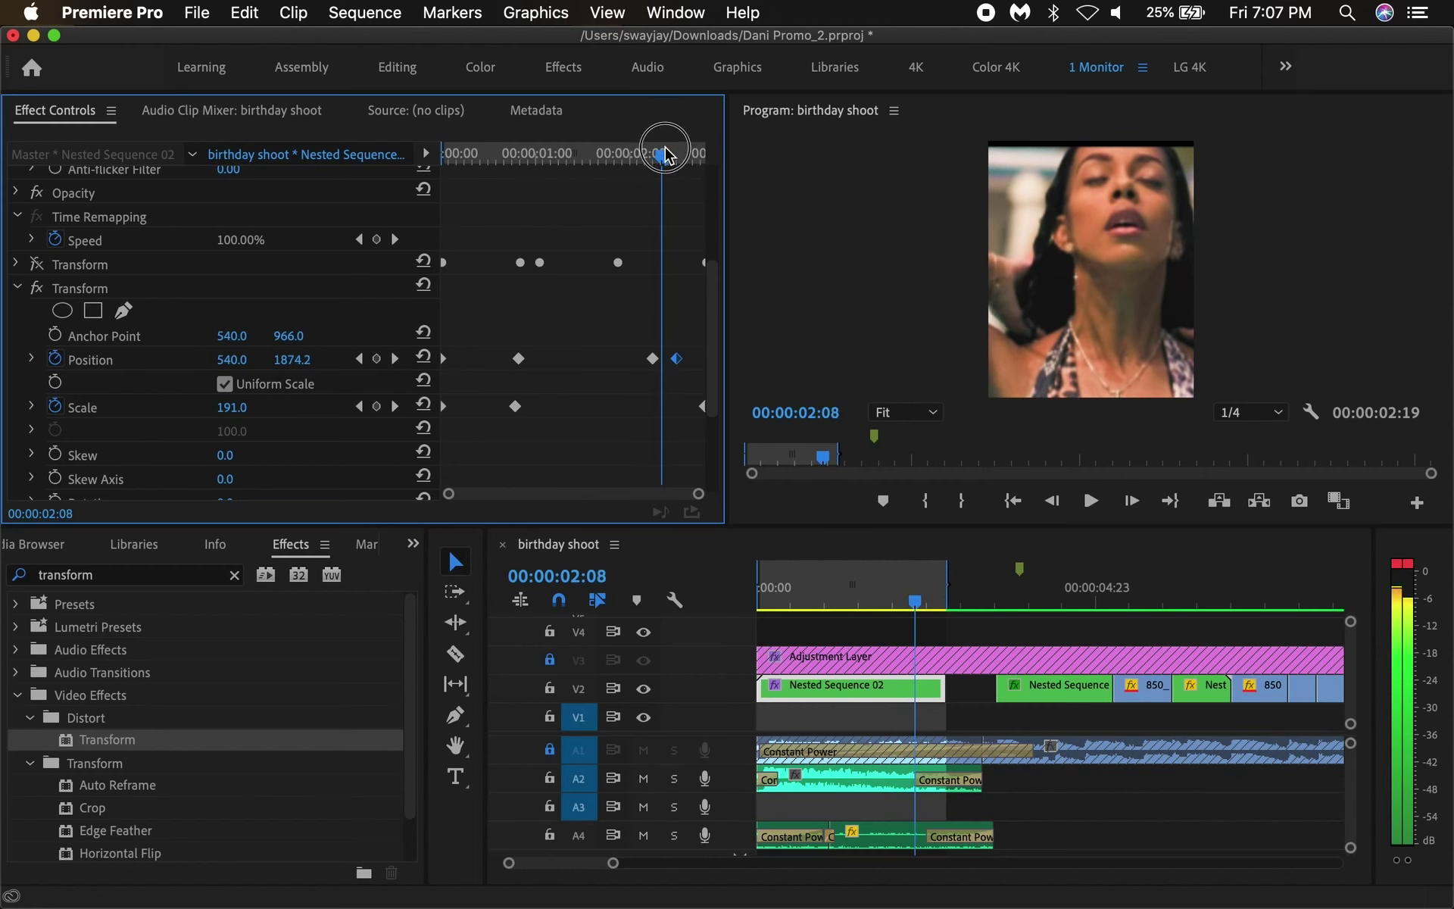
click(427, 364)
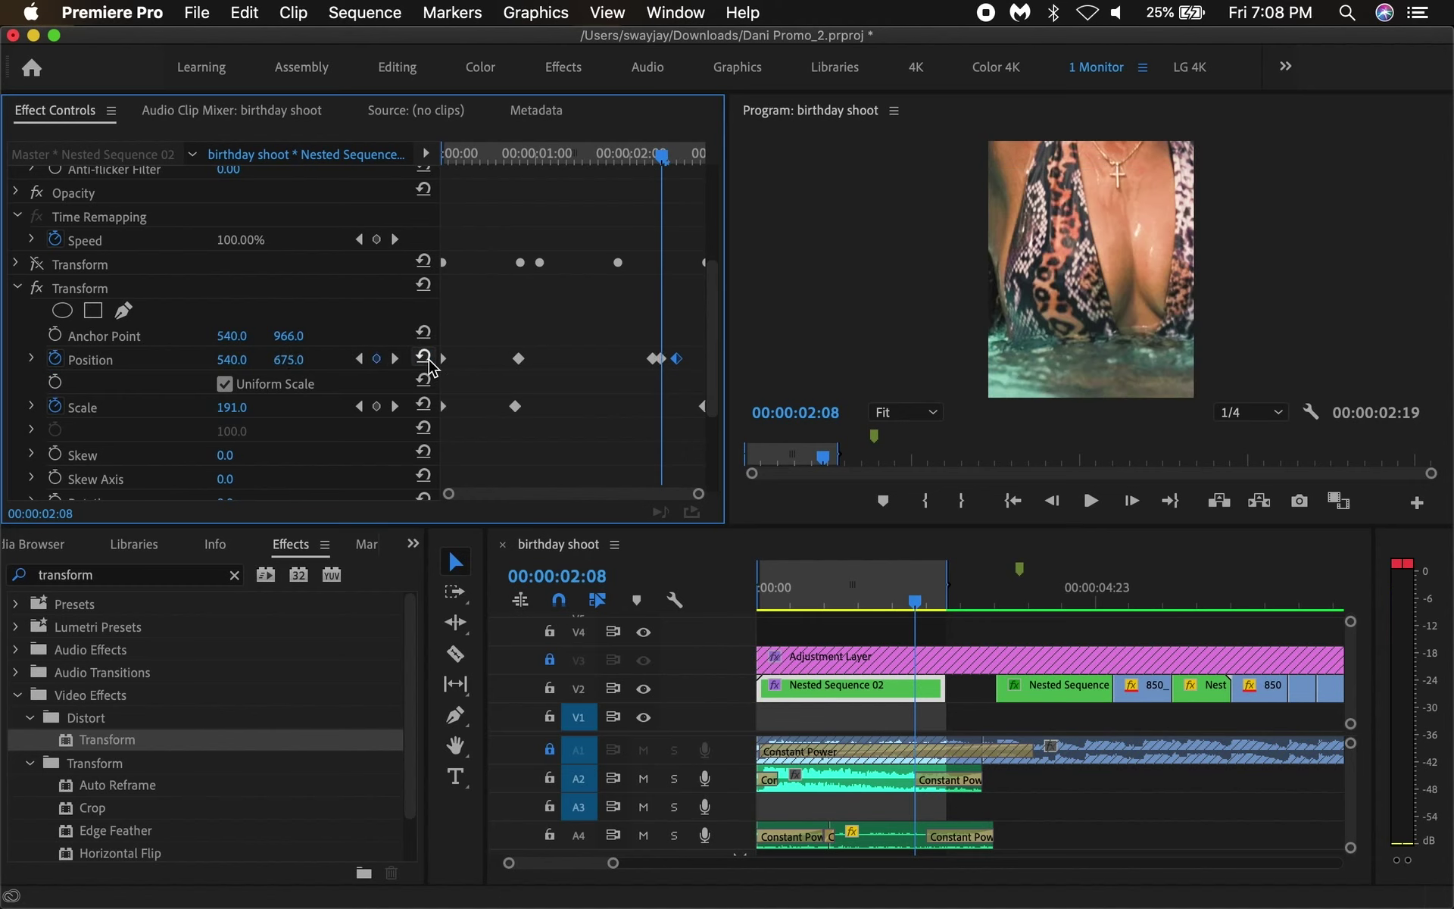
key(super+z)
drag(279, 359, 182, 359)
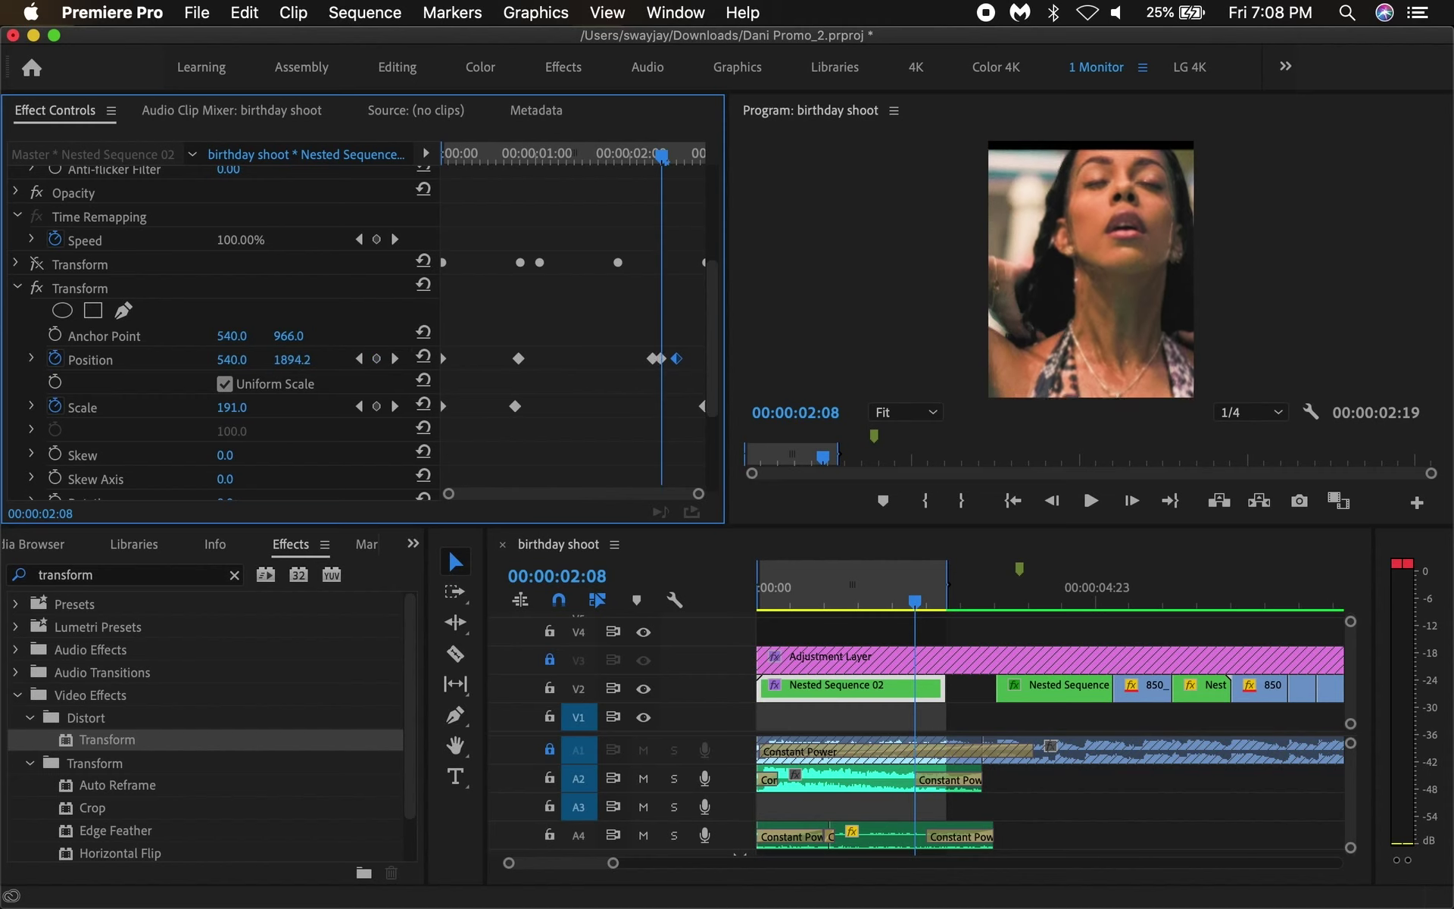
drag(293, 359, 443, 331)
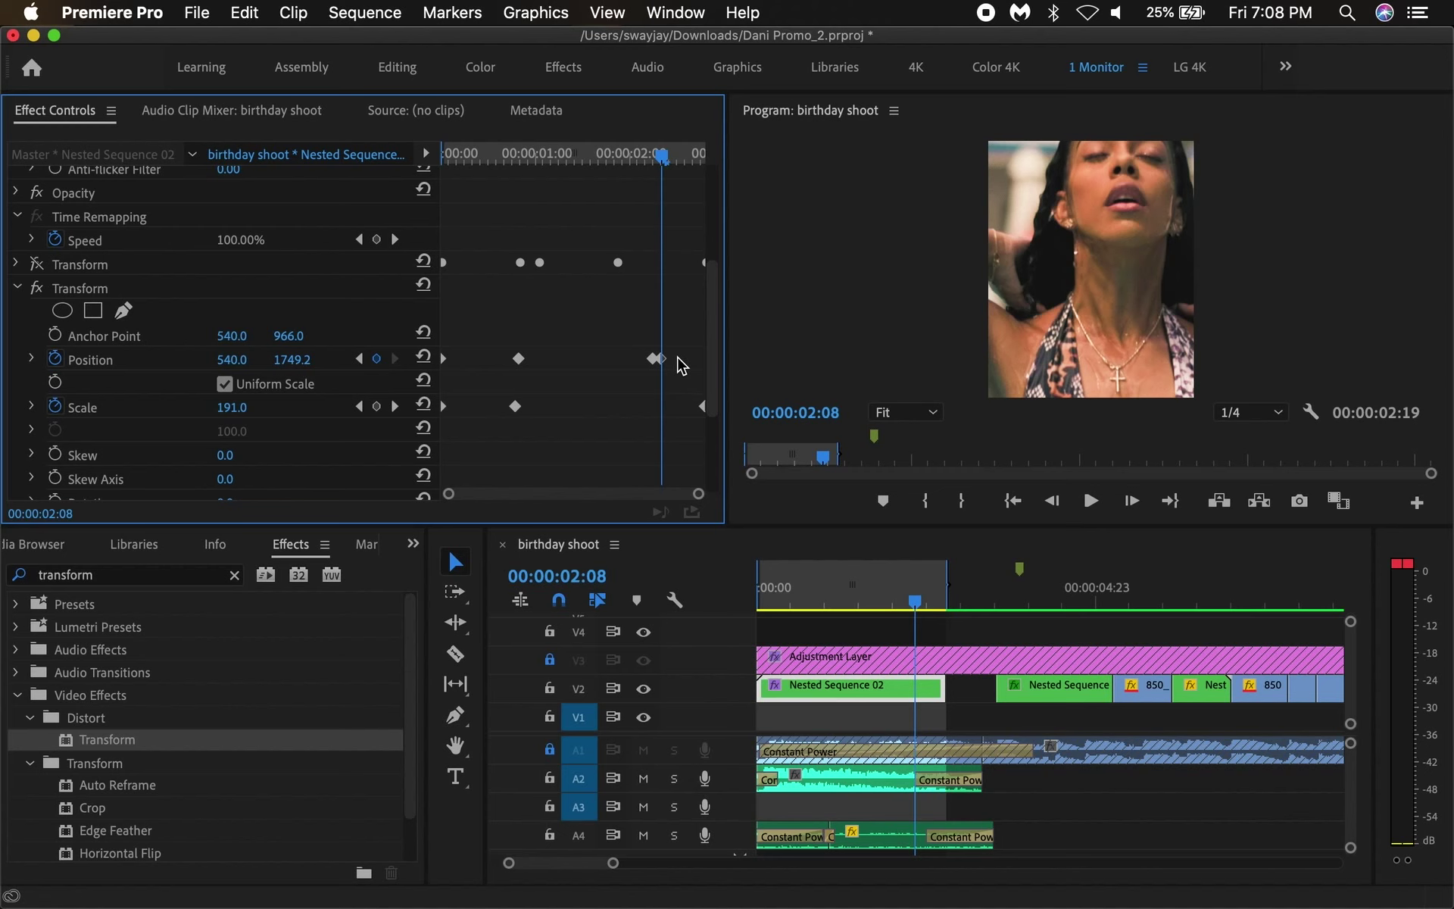
drag(630, 154, 672, 154)
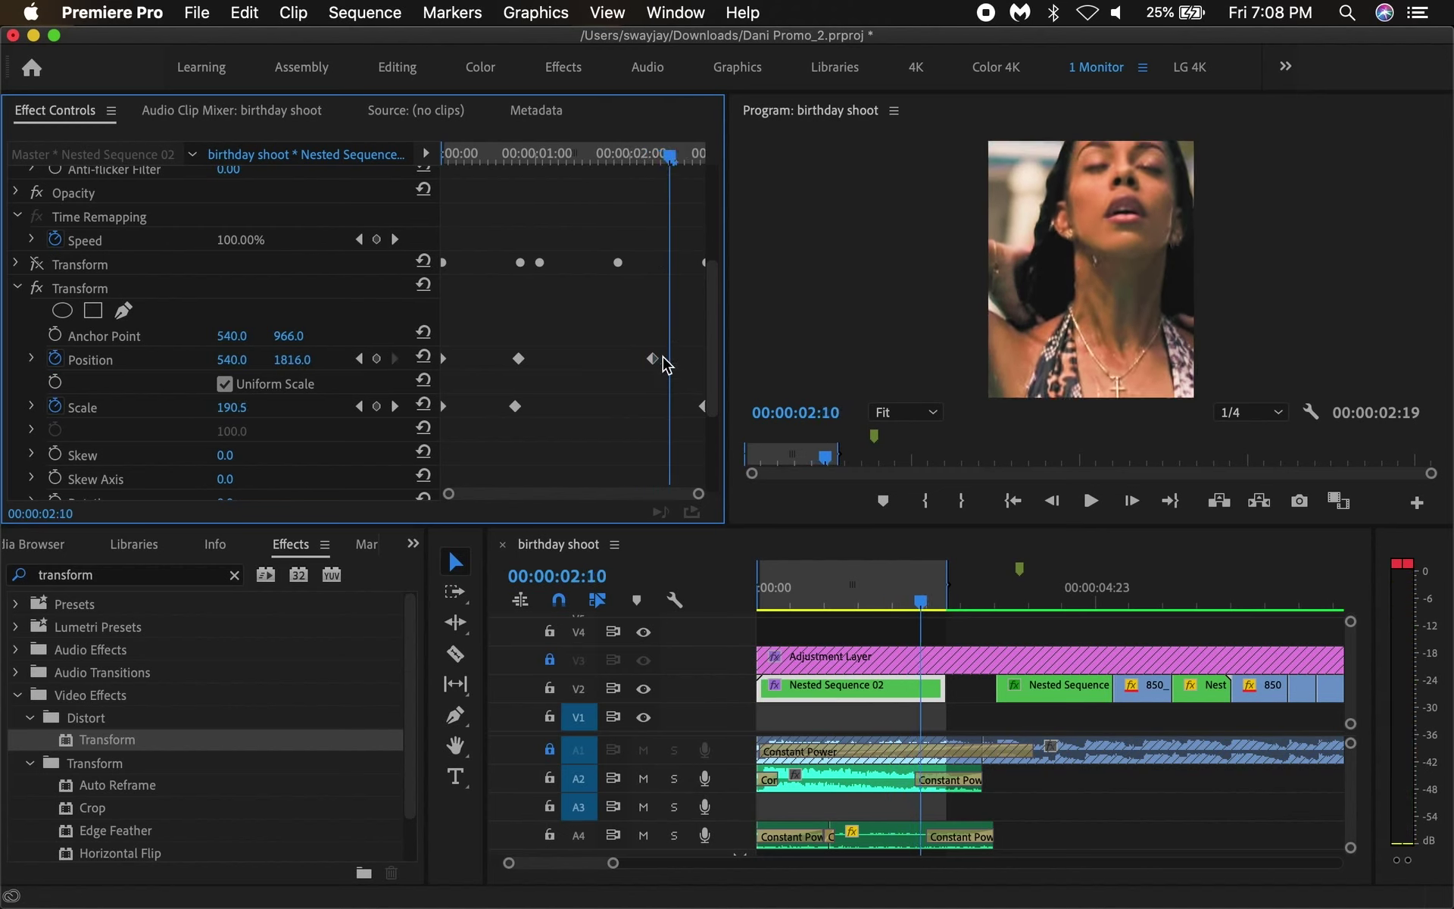
mouse_move(556, 157)
mouse_down()
mouse_move(688, 154)
mouse_move(538, 205)
mouse_move(666, 189)
mouse_up()
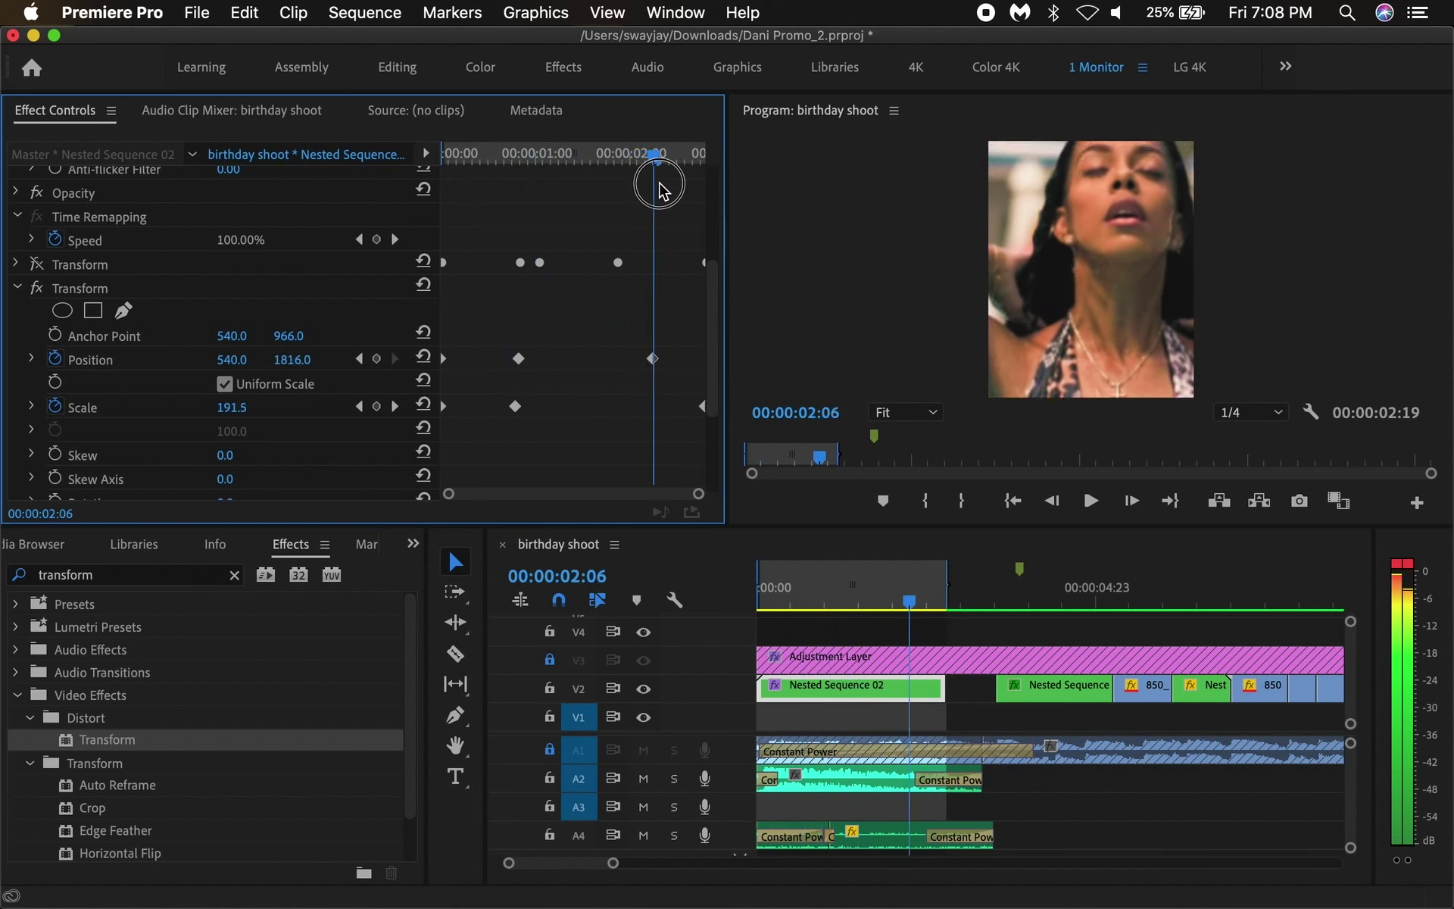
- Preview the animation, then add a Scale keyframe of 191.5 at 00:00:02:06
key(space)
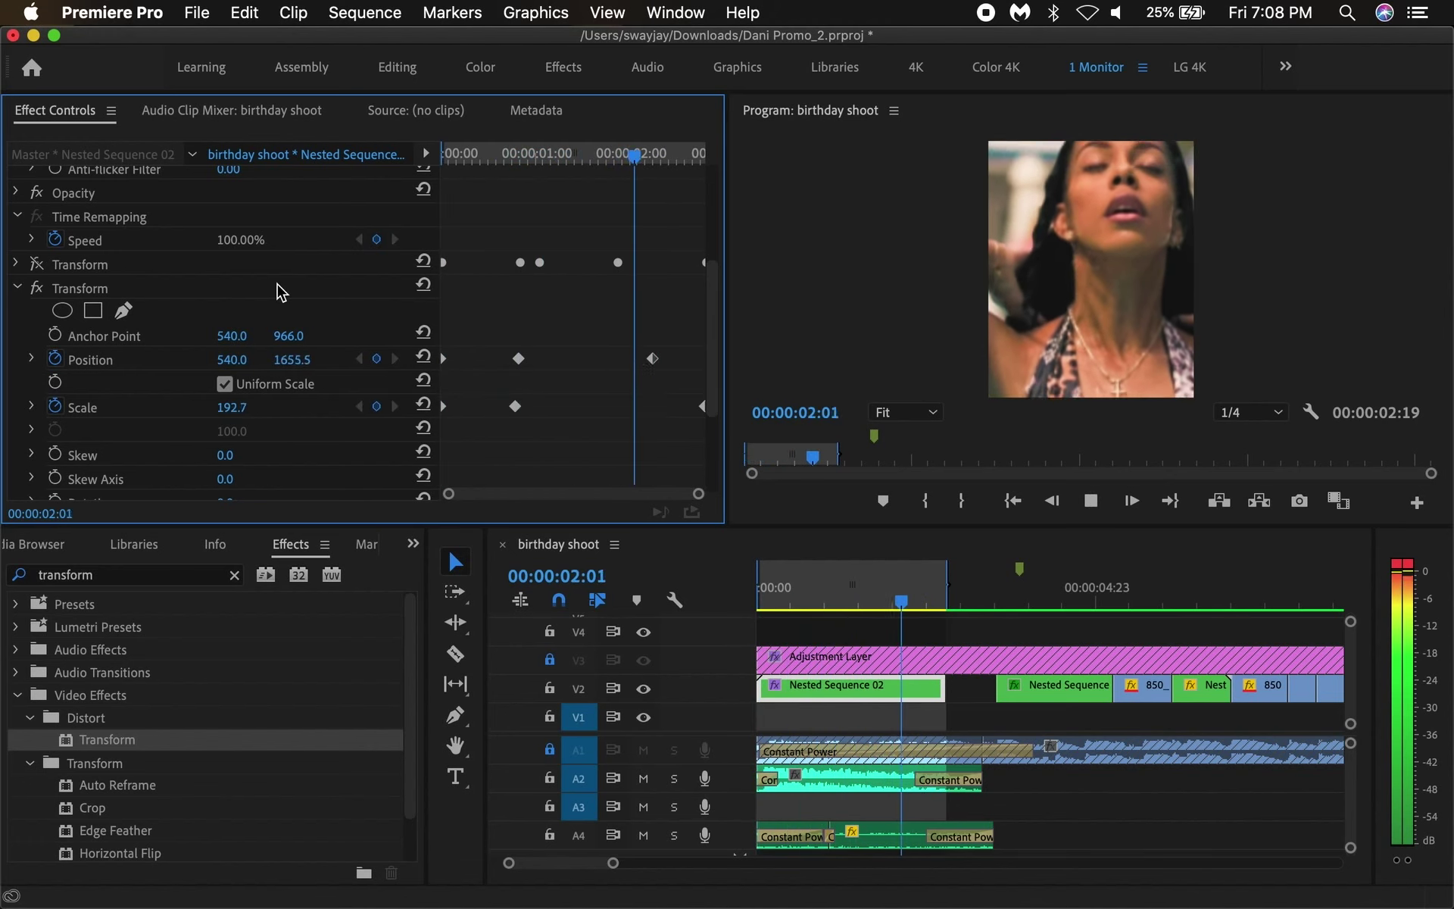
key(space)
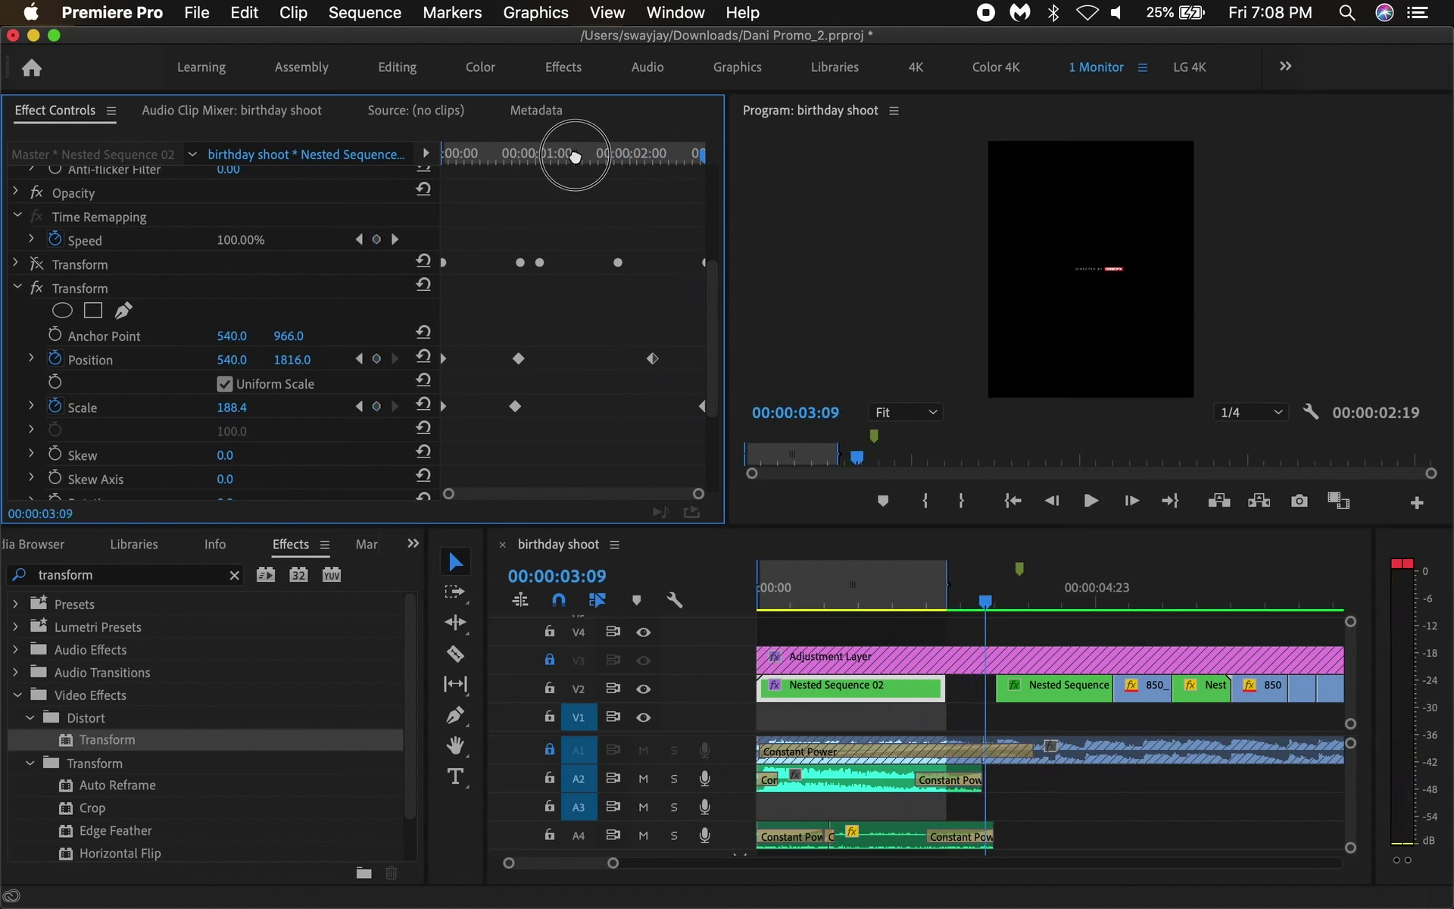
drag(605, 161, 657, 162)
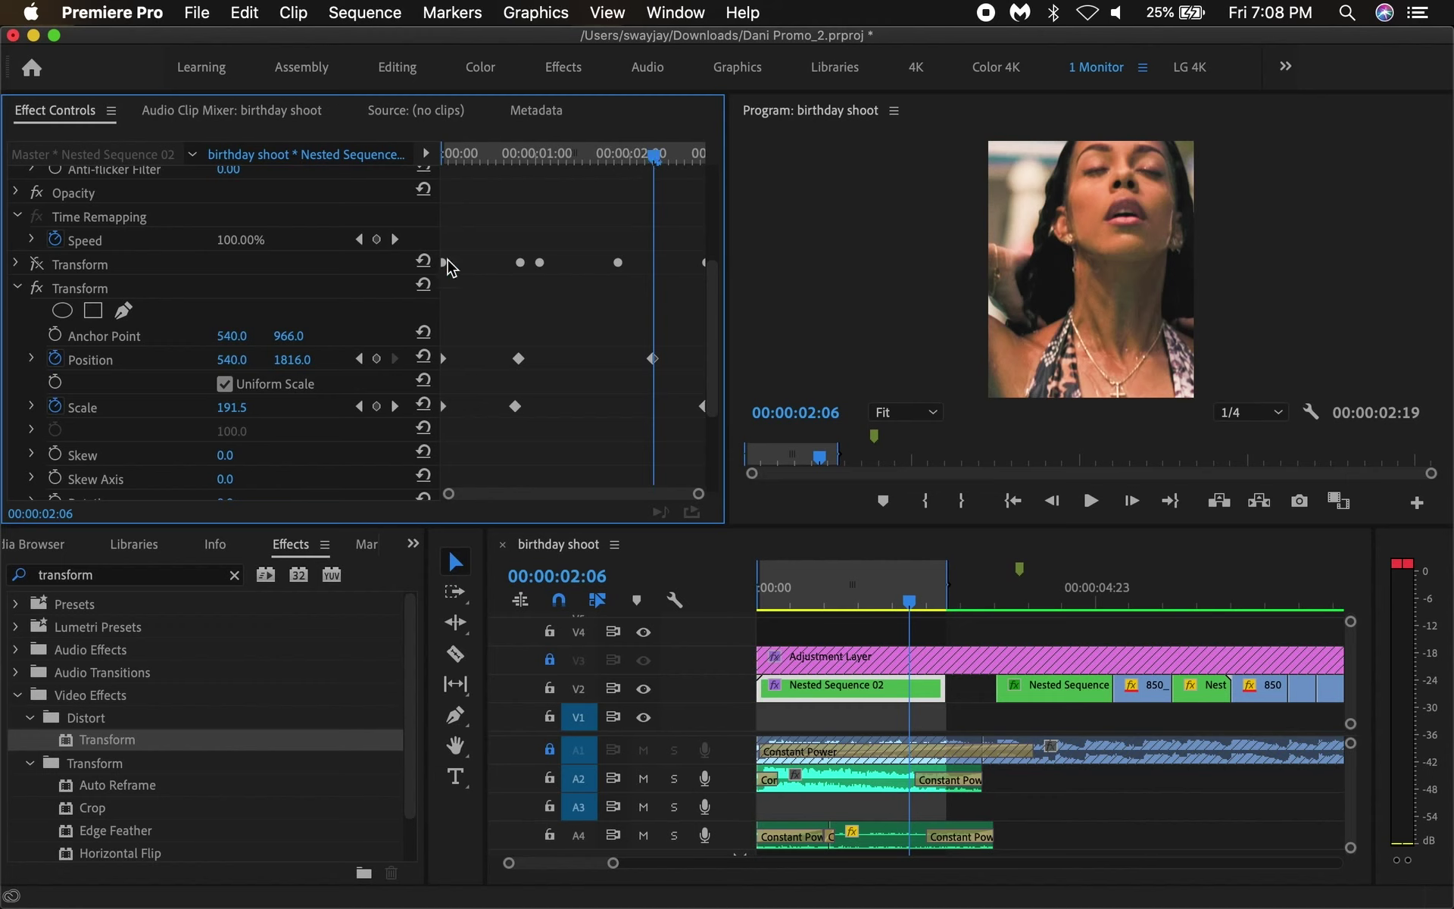
click(378, 406)
drag(653, 154, 686, 155)
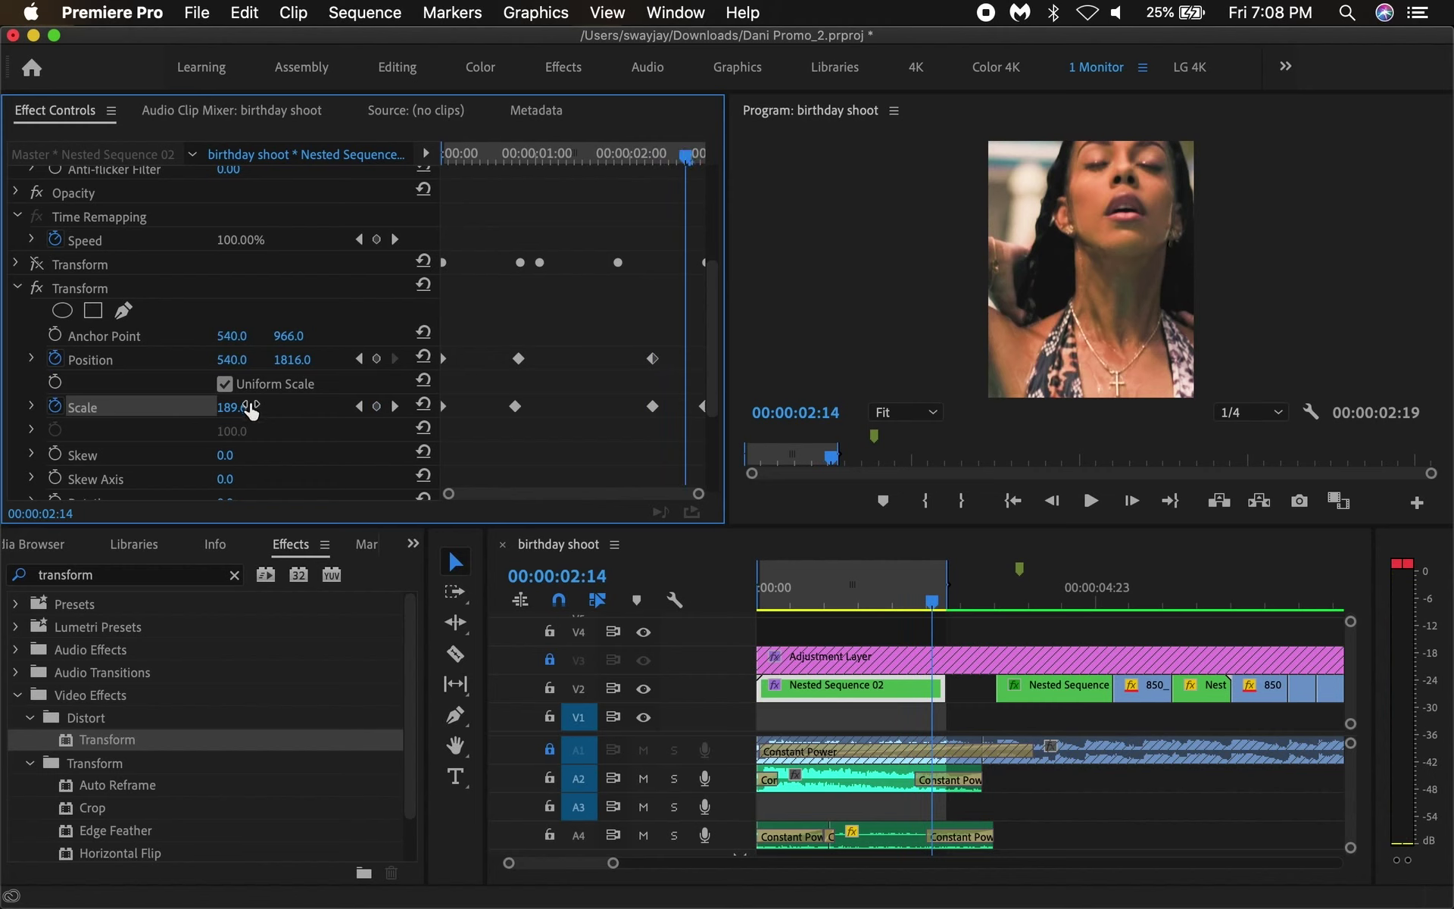
- Bump Scale to 192.6 and Position Y to 1779, then review the move to 2:10
drag(231, 407, 249, 409)
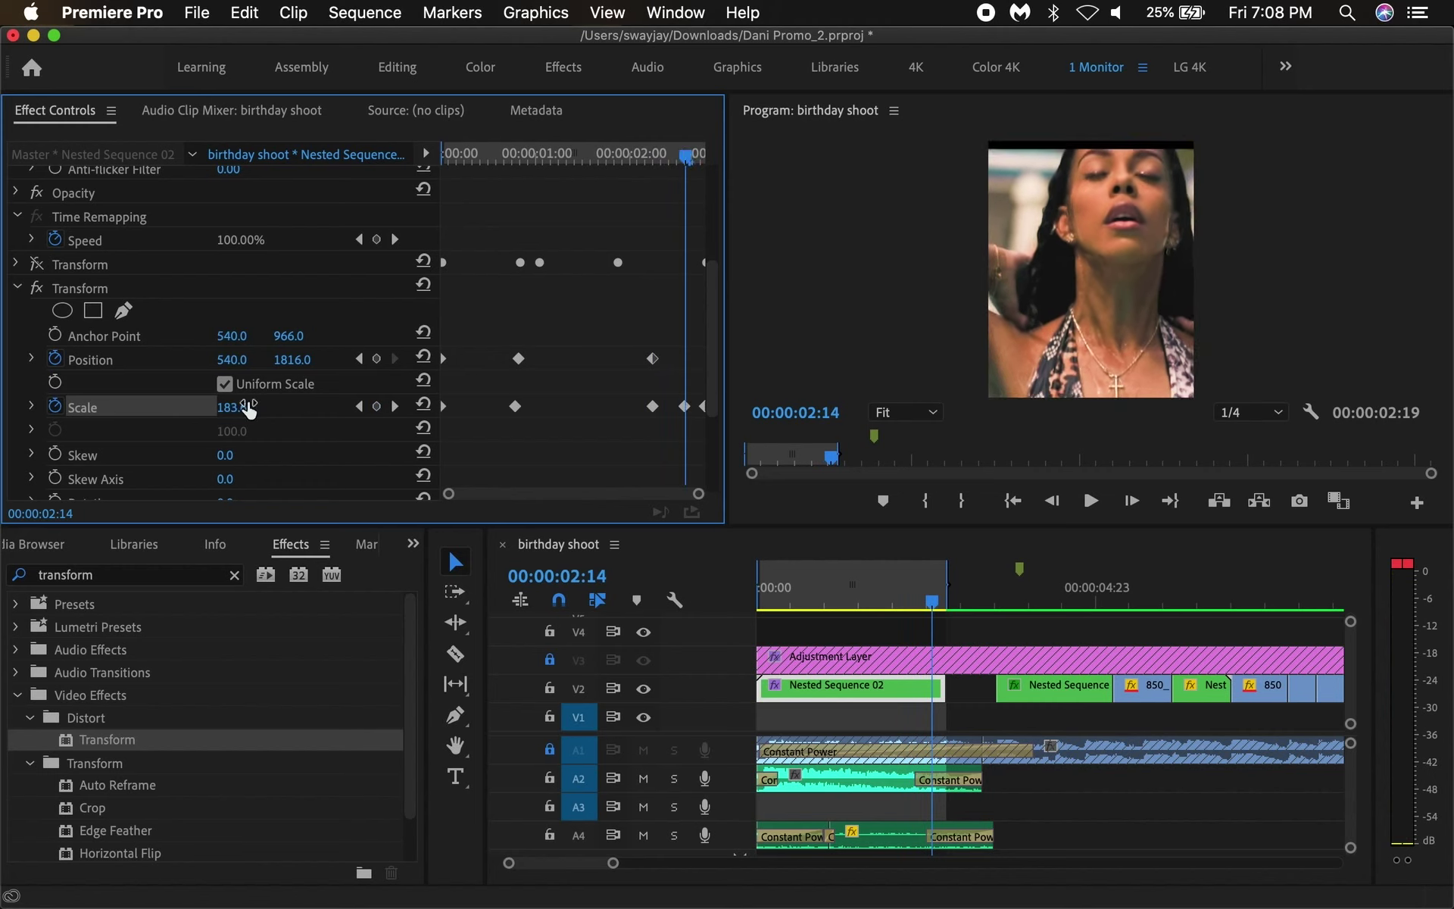
mouse_move(293, 359)
mouse_down()
mouse_move(264, 359)
mouse_move(300, 361)
mouse_up()
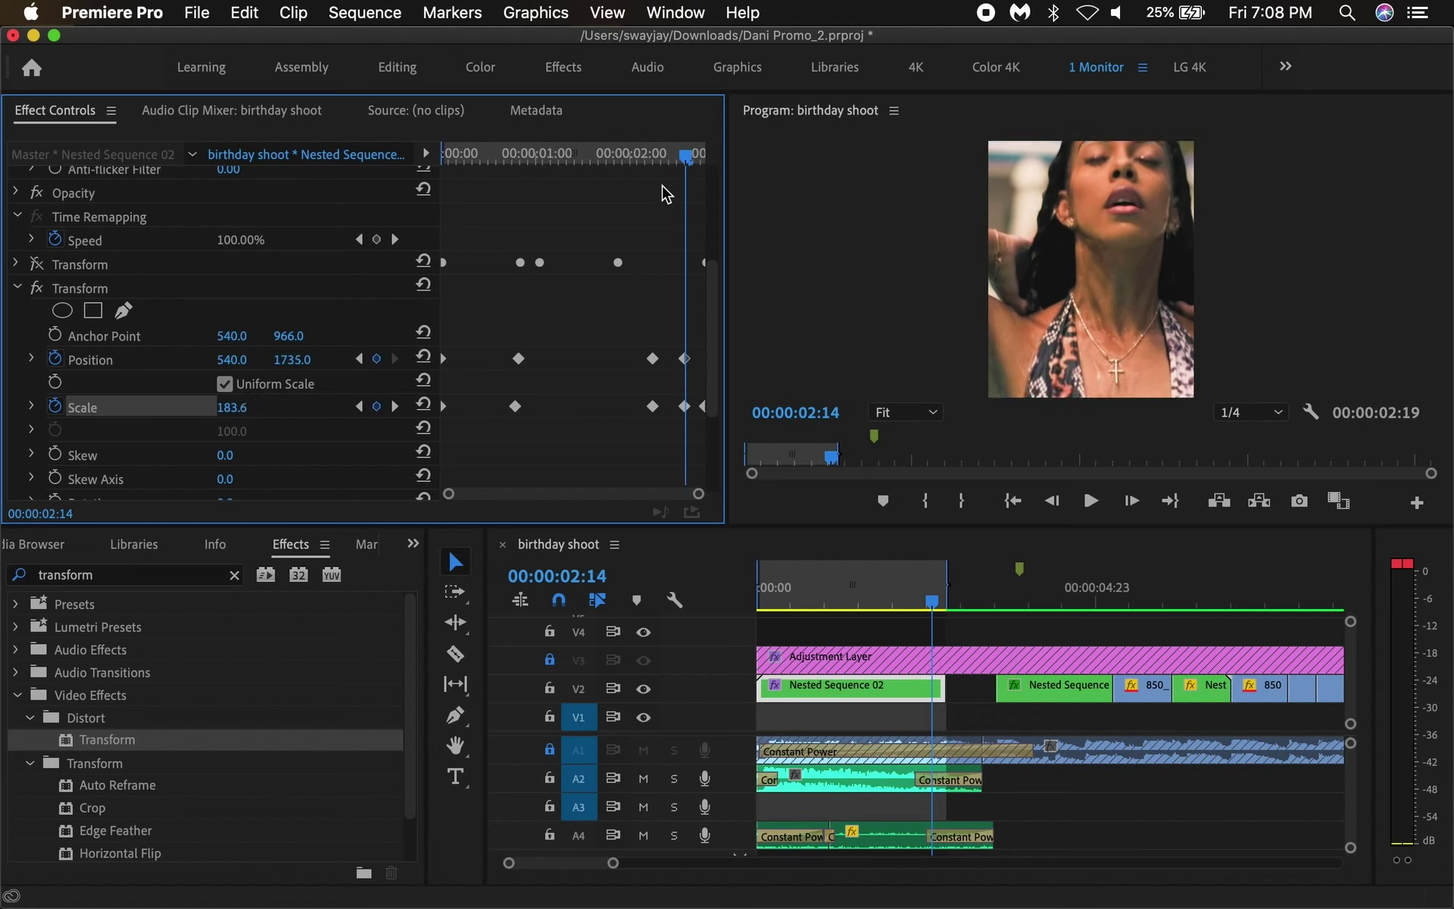
drag(639, 152, 676, 155)
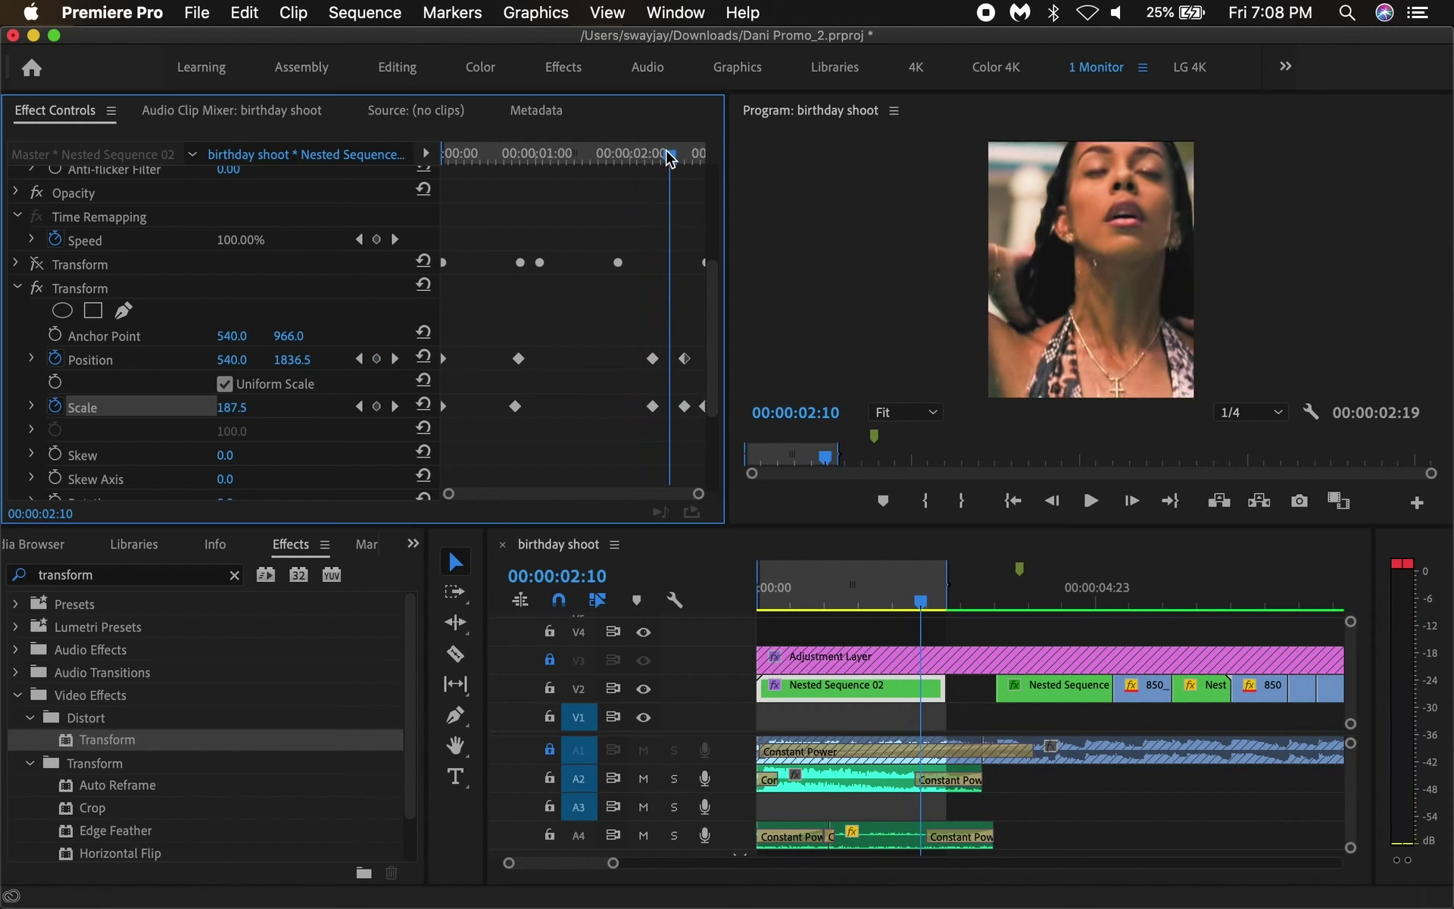
drag(640, 155, 695, 155)
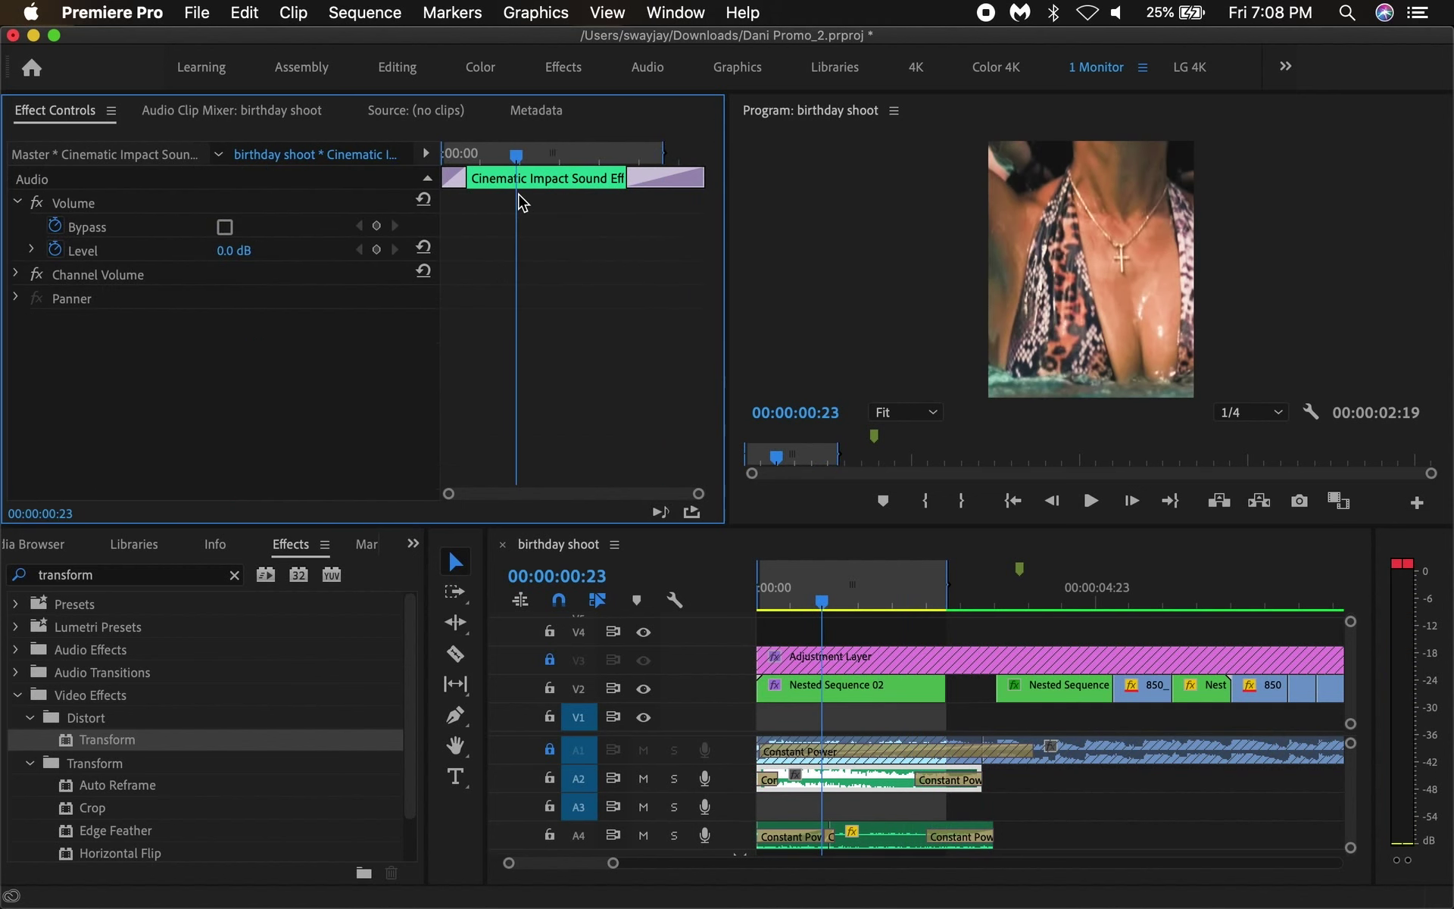
mouse_move(695, 154)
mouse_down()
mouse_move(516, 155)
mouse_move(576, 154)
mouse_move(643, 105)
mouse_up()
- Reselect Nested Sequence 02 and snap the early Scale keyframe under the Position keyframe near 0:23
click(851, 678)
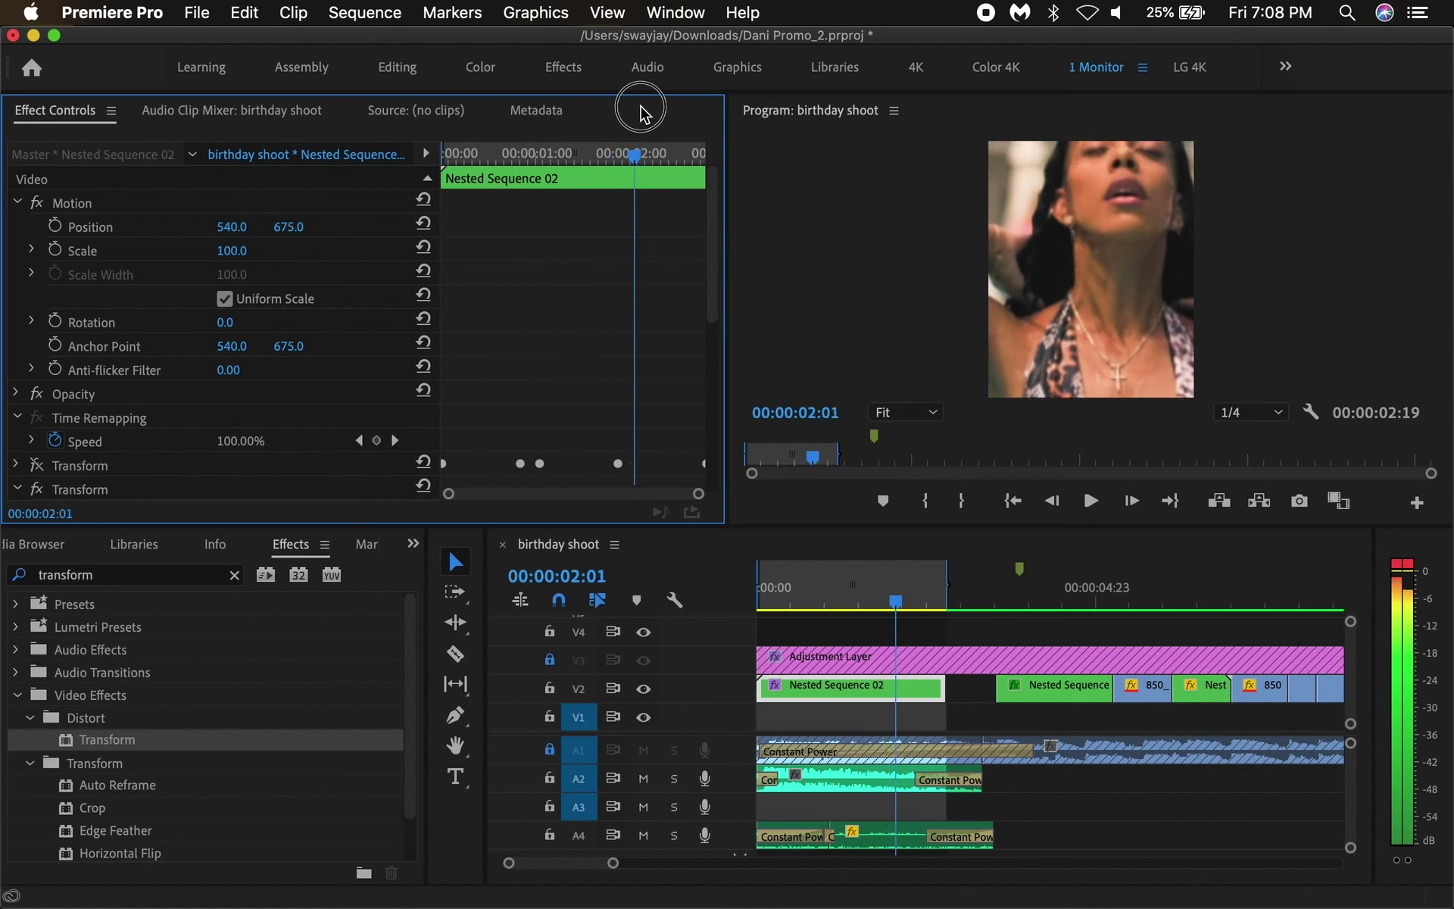
scroll(555, 273, down, 5)
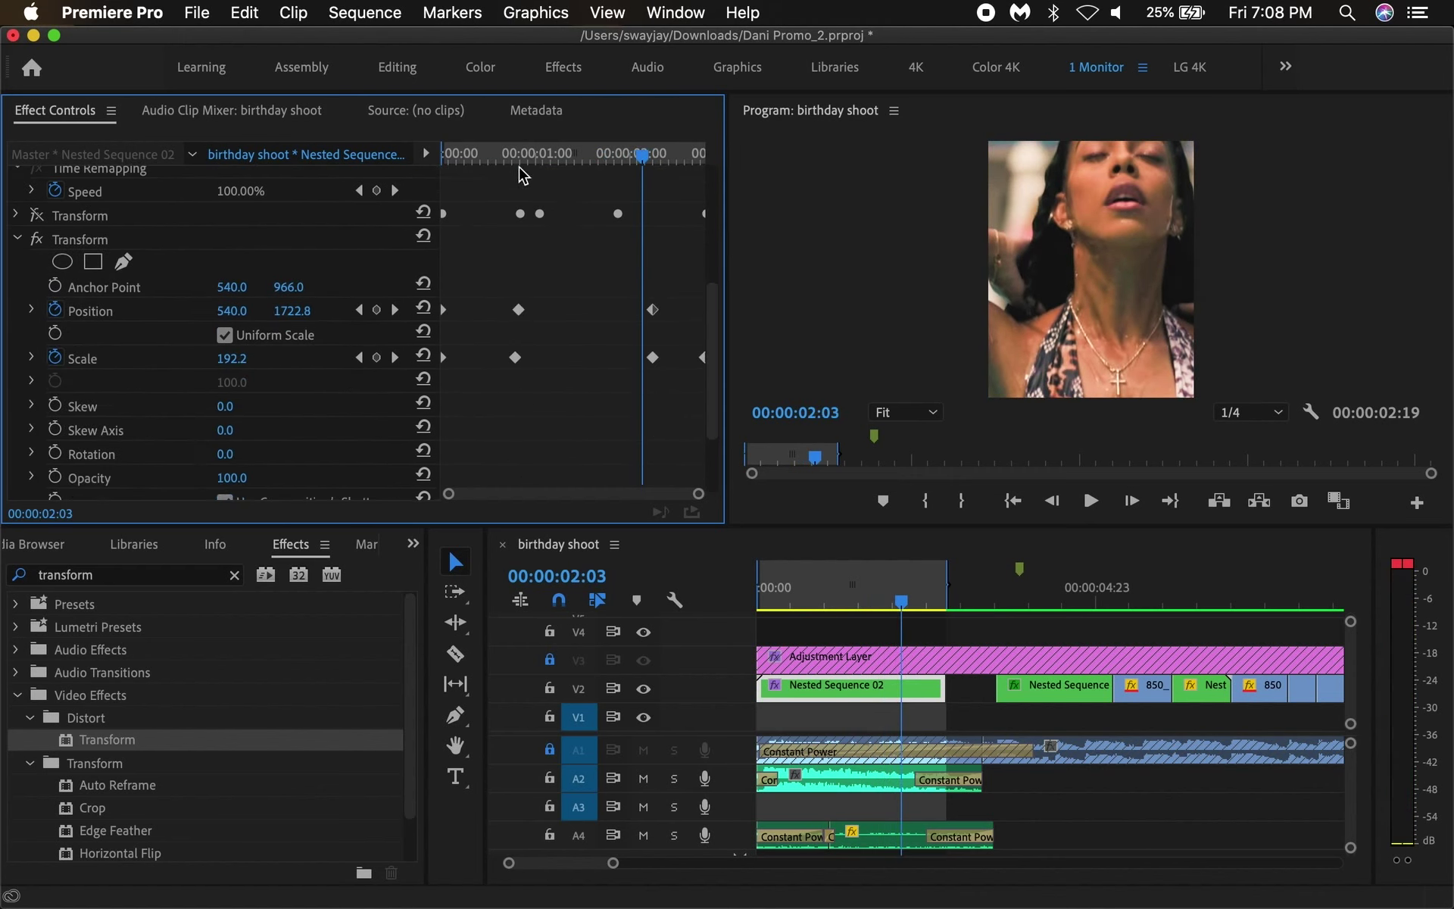
mouse_move(521, 154)
mouse_down()
mouse_move(535, 144)
mouse_move(516, 151)
mouse_up()
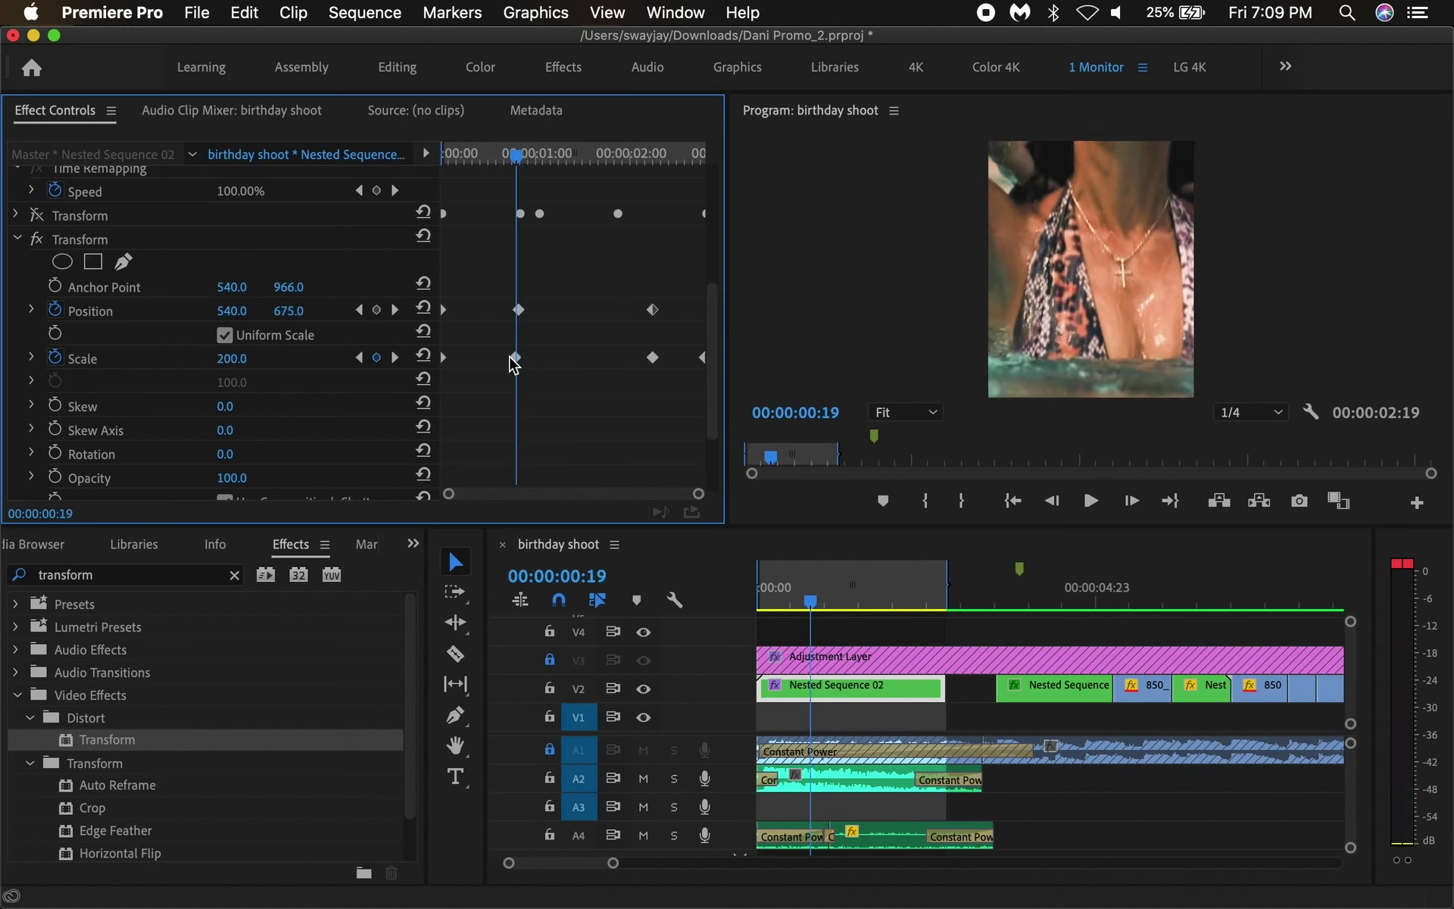
drag(515, 361, 521, 362)
drag(519, 164, 656, 146)
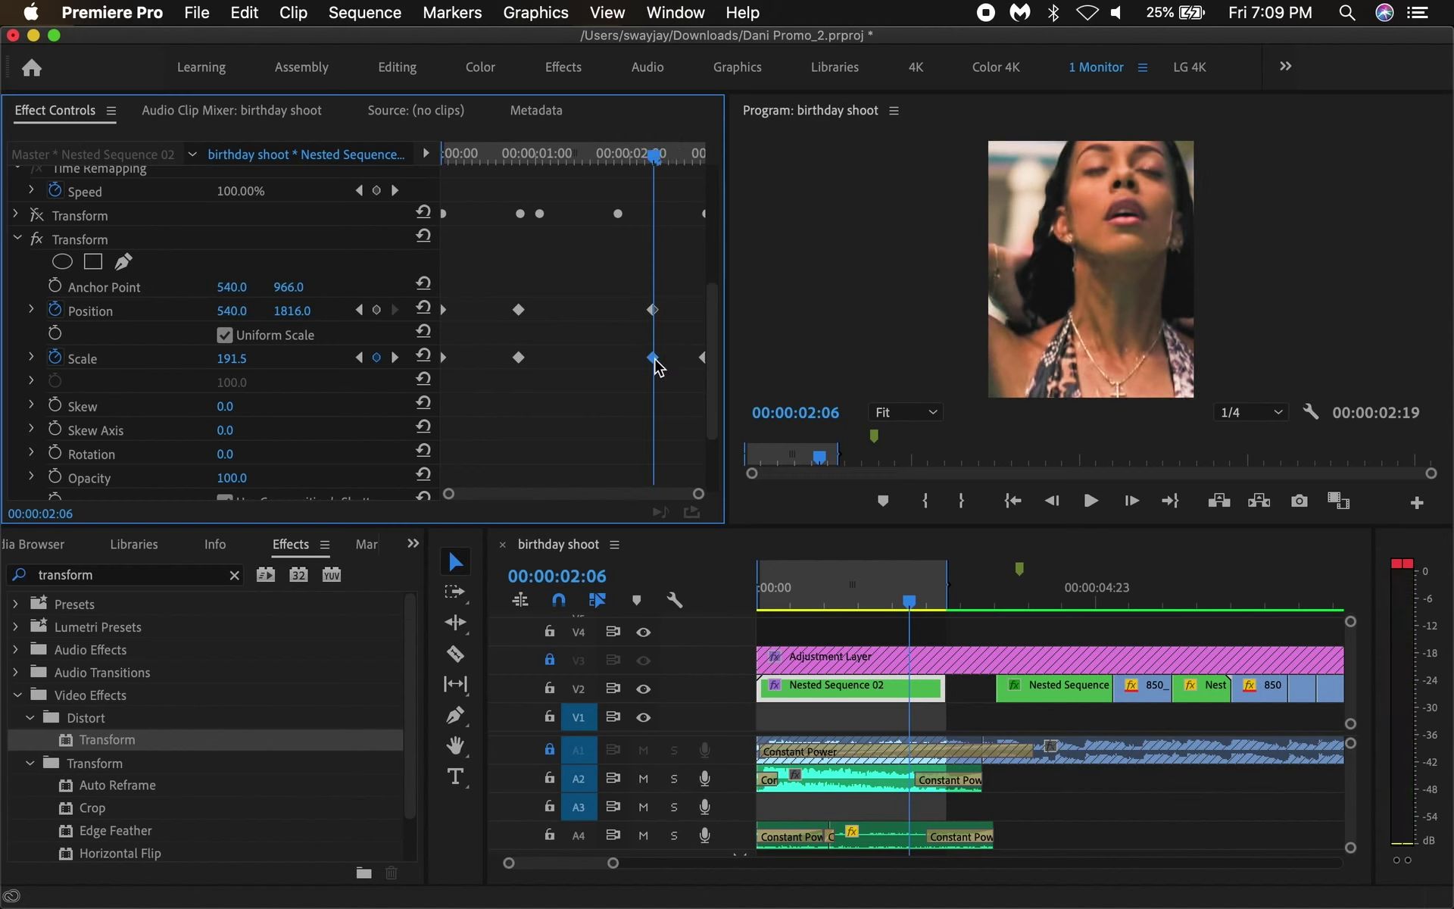
- Set the 2:06 Scale keyframe to 189.5 after first entering 175.5
text(175.5)
key(Return)
drag(232, 358, 253, 358)
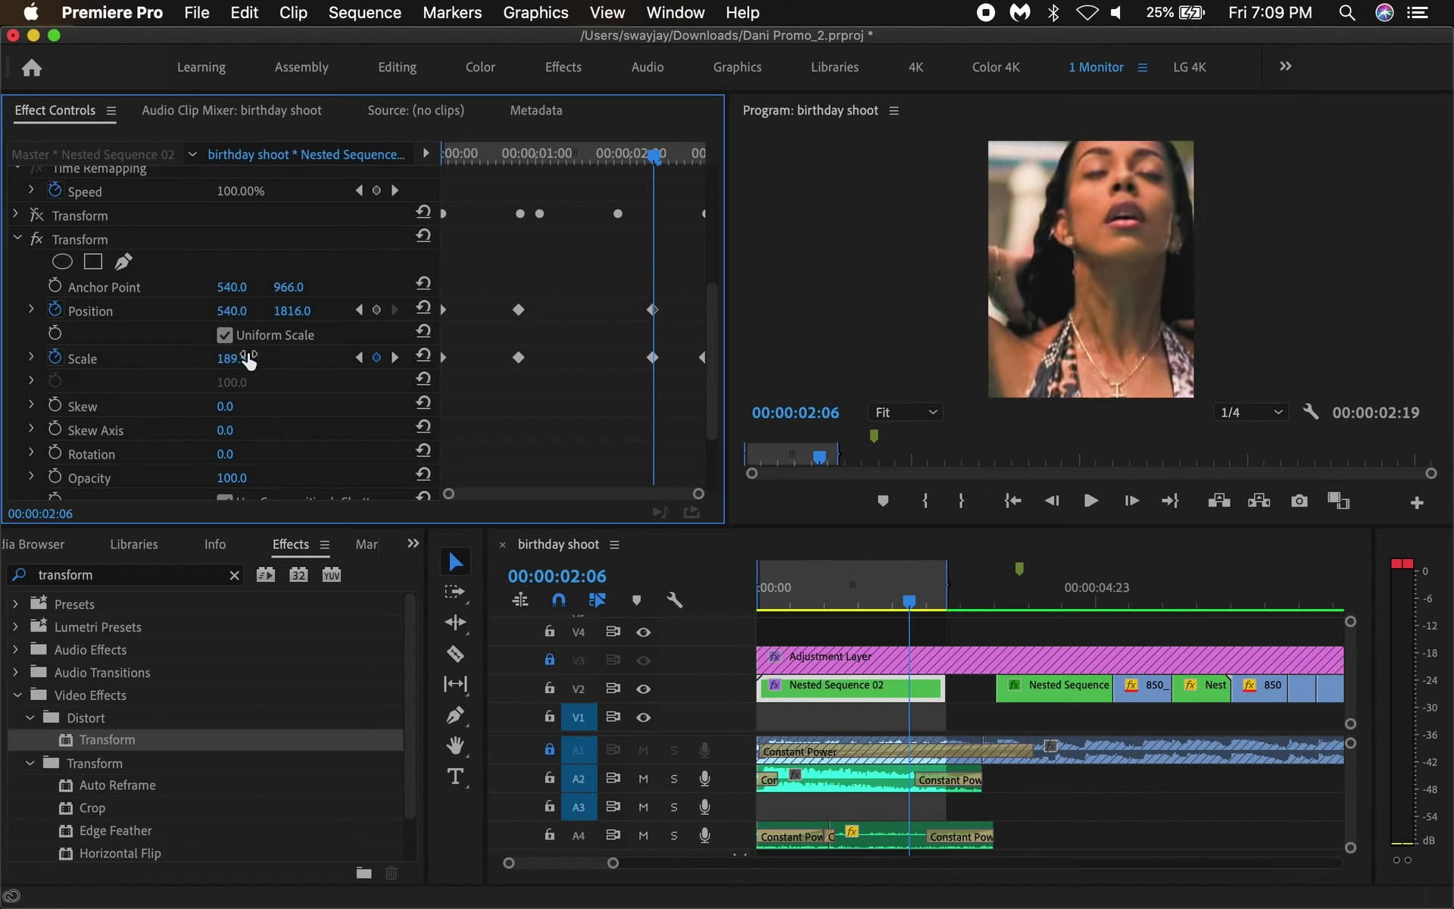
mouse_move(608, 150)
mouse_down()
mouse_move(624, 162)
mouse_move(442, 214)
mouse_move(698, 168)
mouse_up()
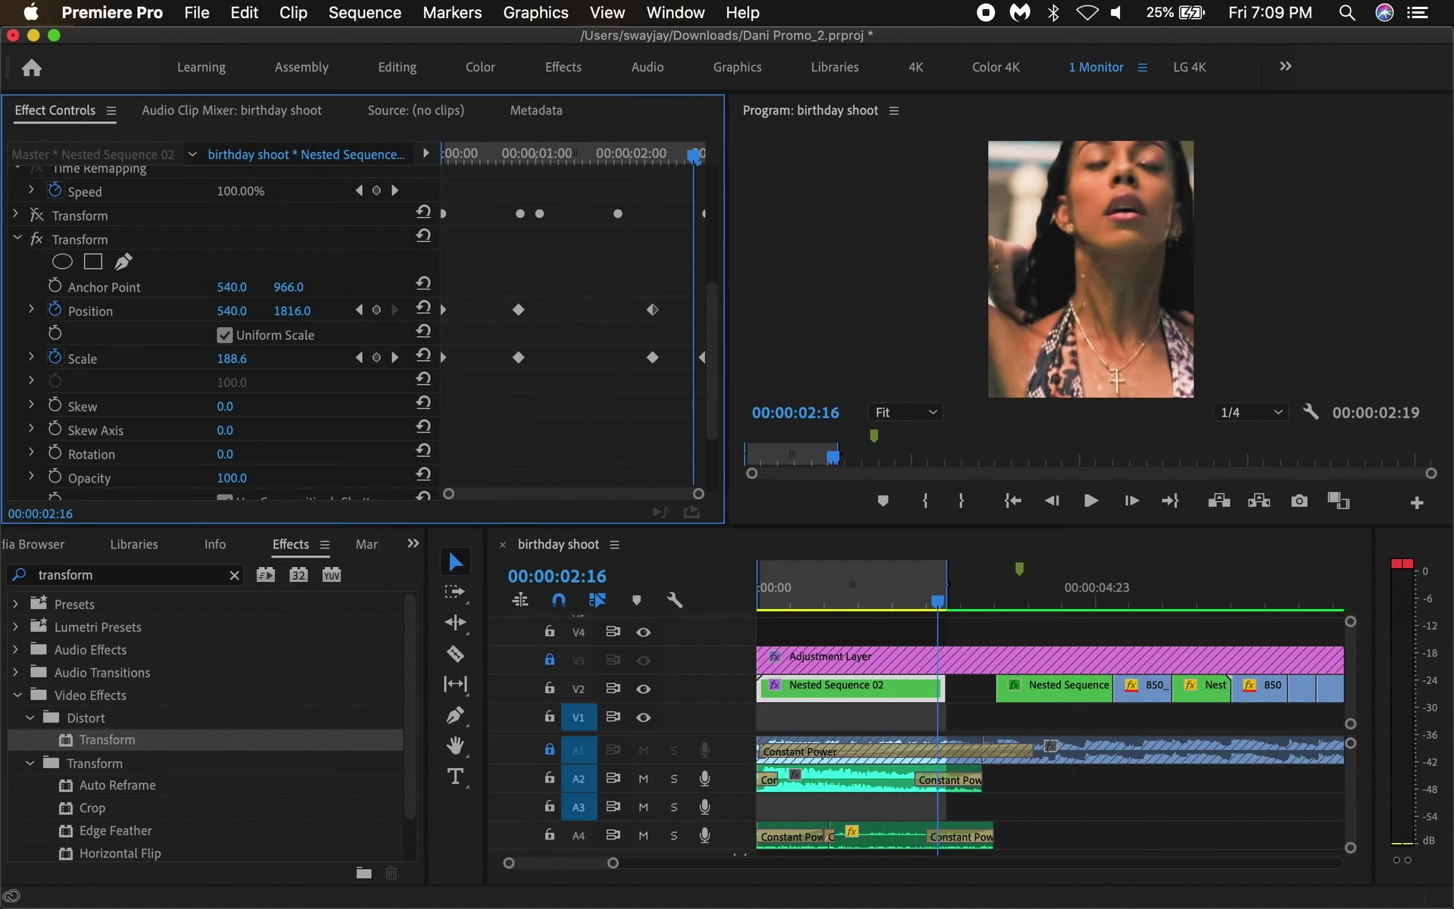
- At 2:16, key Scale down to 142.6 and raise Position Y to 1360
drag(232, 358, 217, 358)
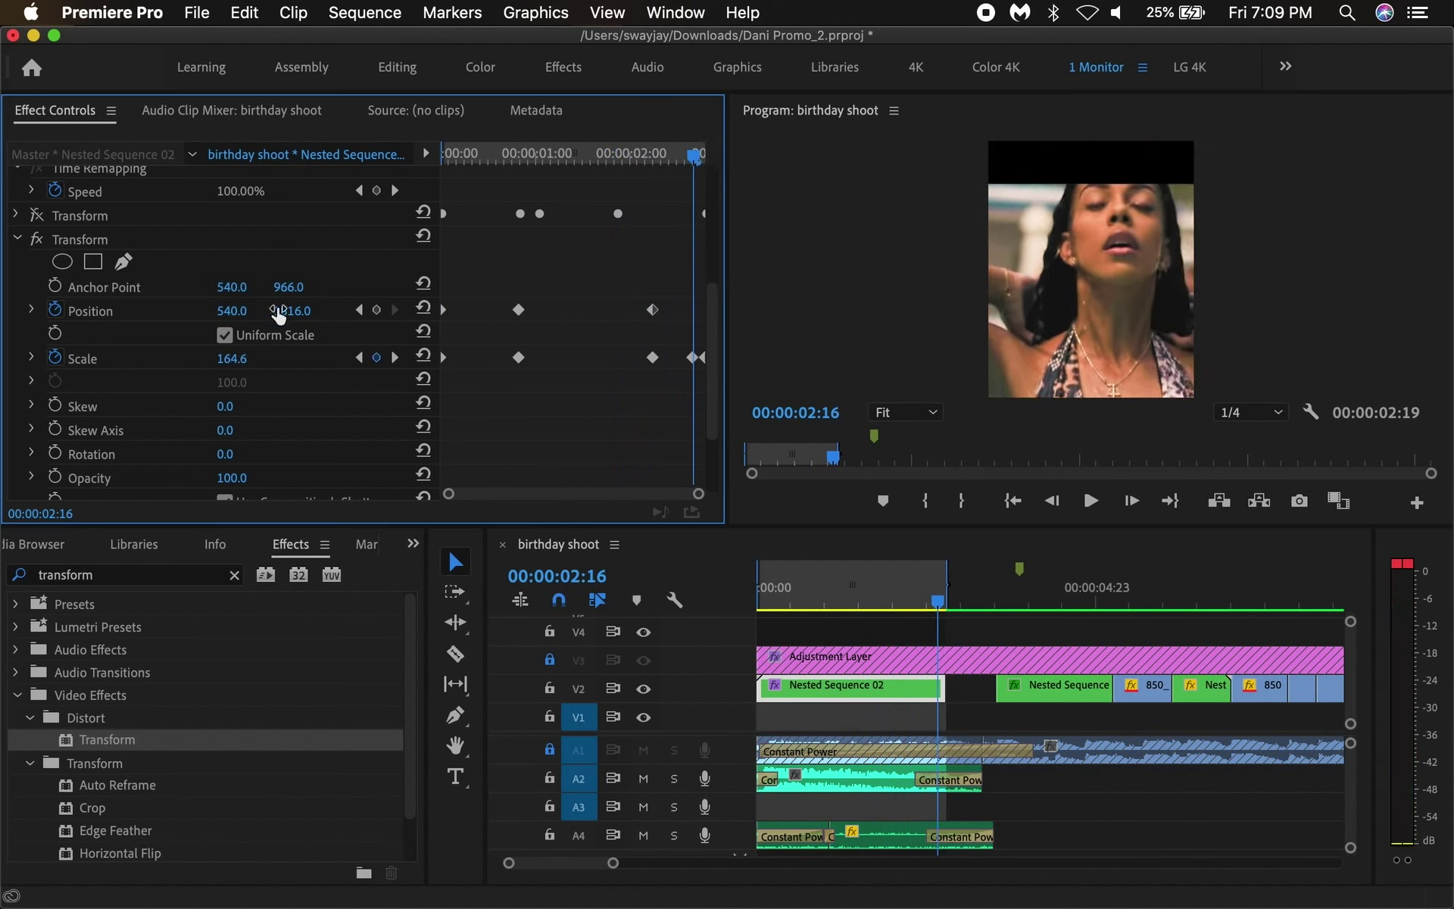
drag(292, 310, 205, 310)
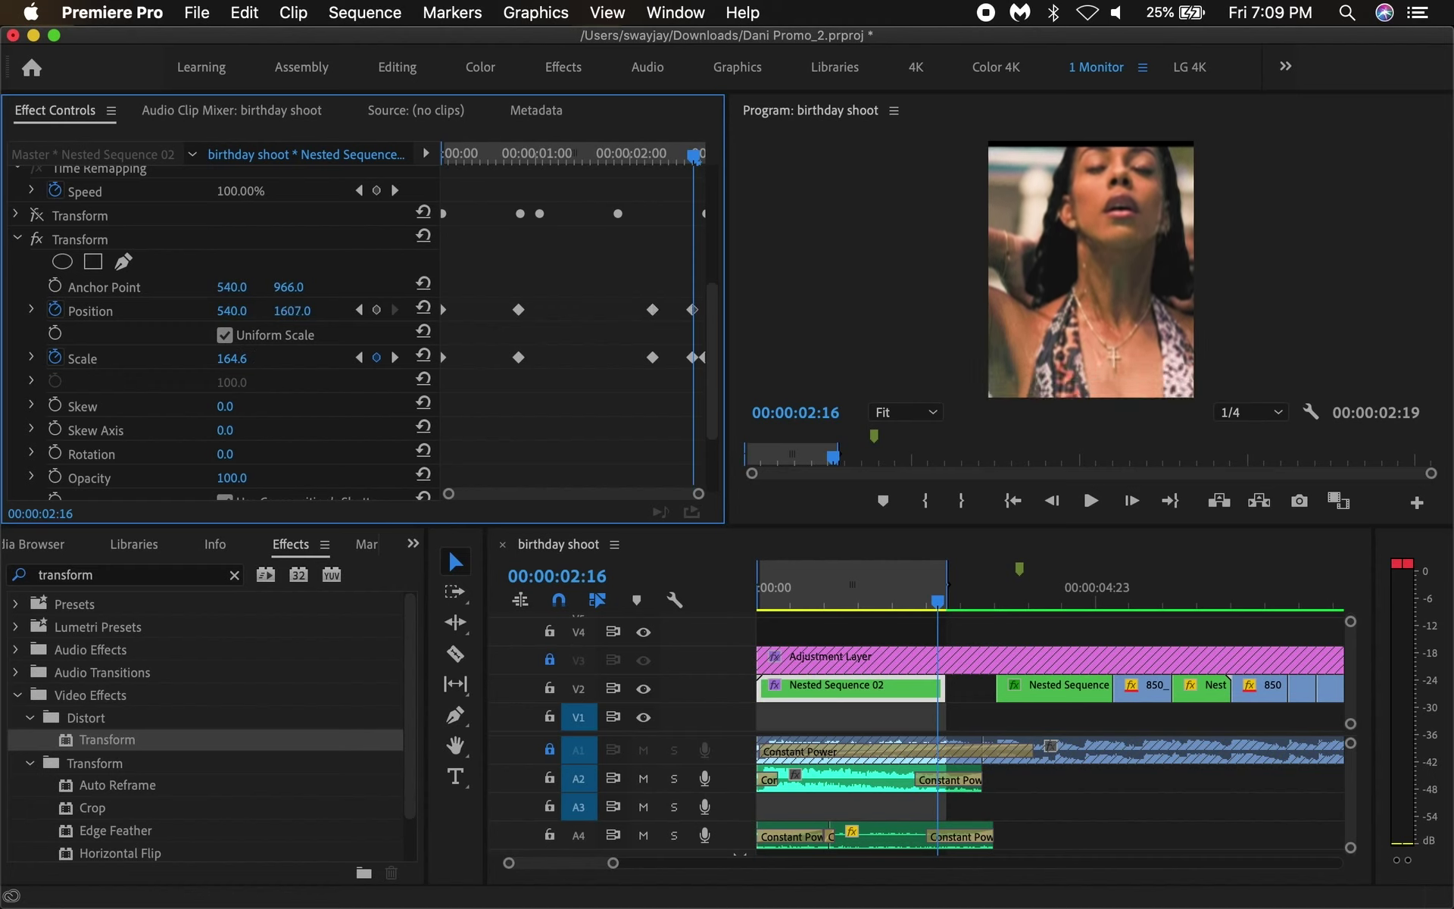
mouse_move(300, 310)
mouse_down()
mouse_move(254, 310)
mouse_move(234, 359)
mouse_up()
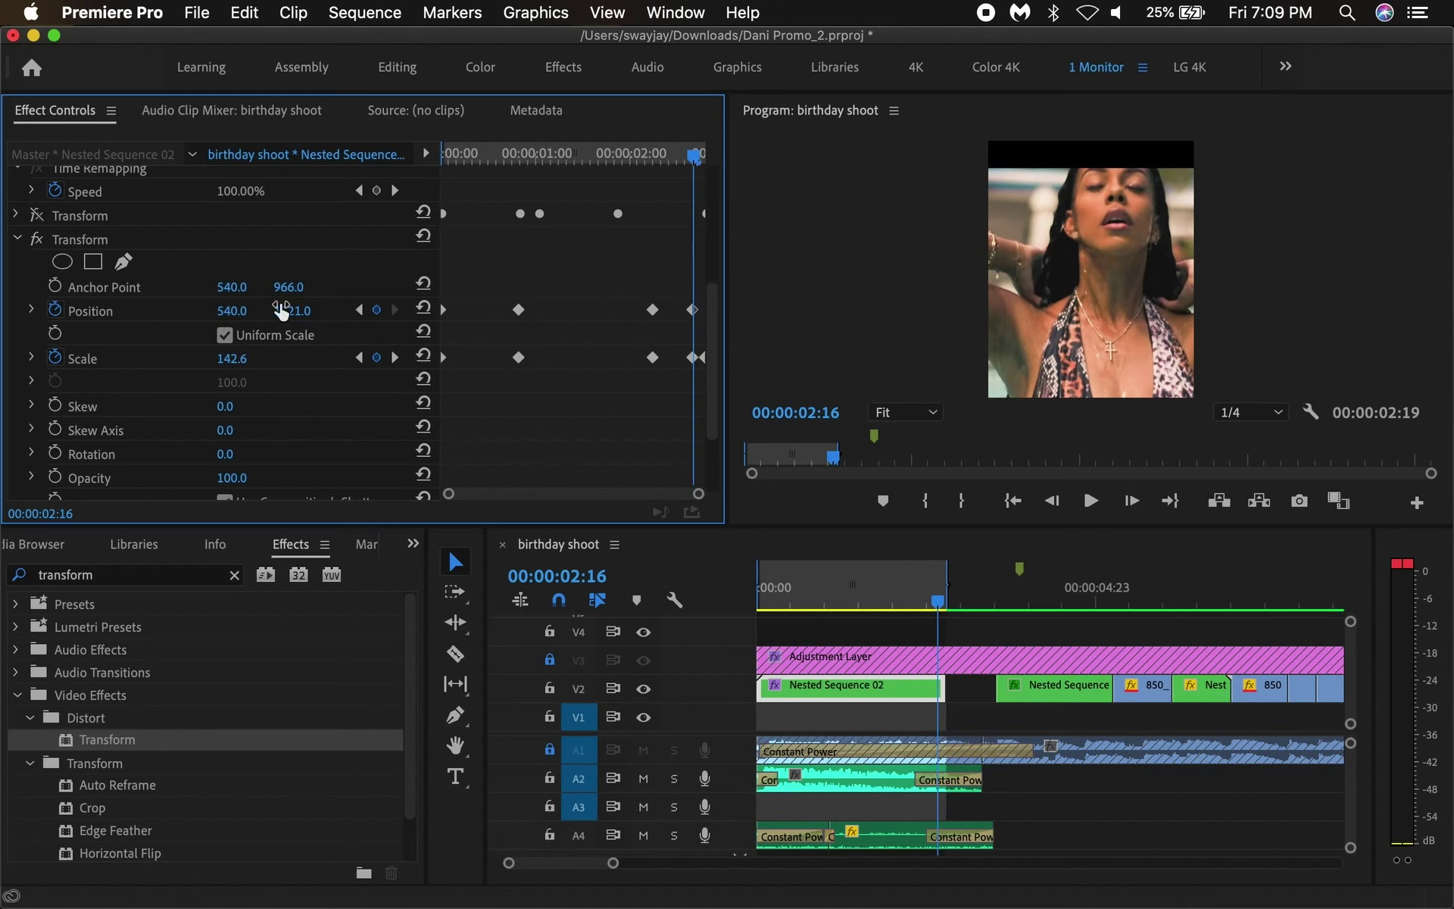
drag(282, 311, 221, 310)
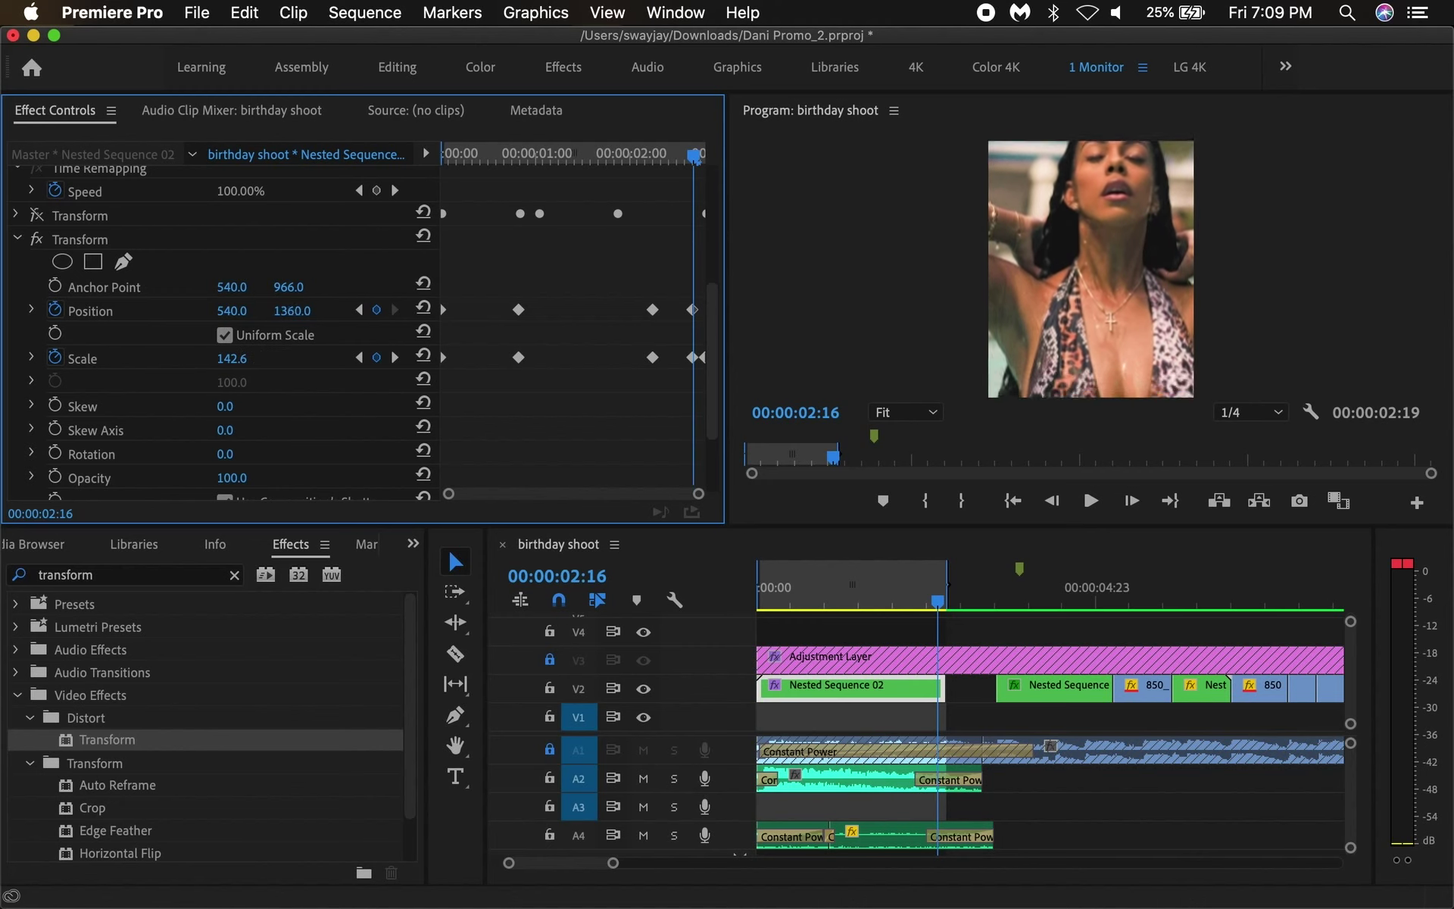
- Review the ending and drag the last Scale keyframe to the clip's end
mouse_move(694, 154)
mouse_down()
mouse_move(609, 155)
mouse_move(638, 154)
mouse_up()
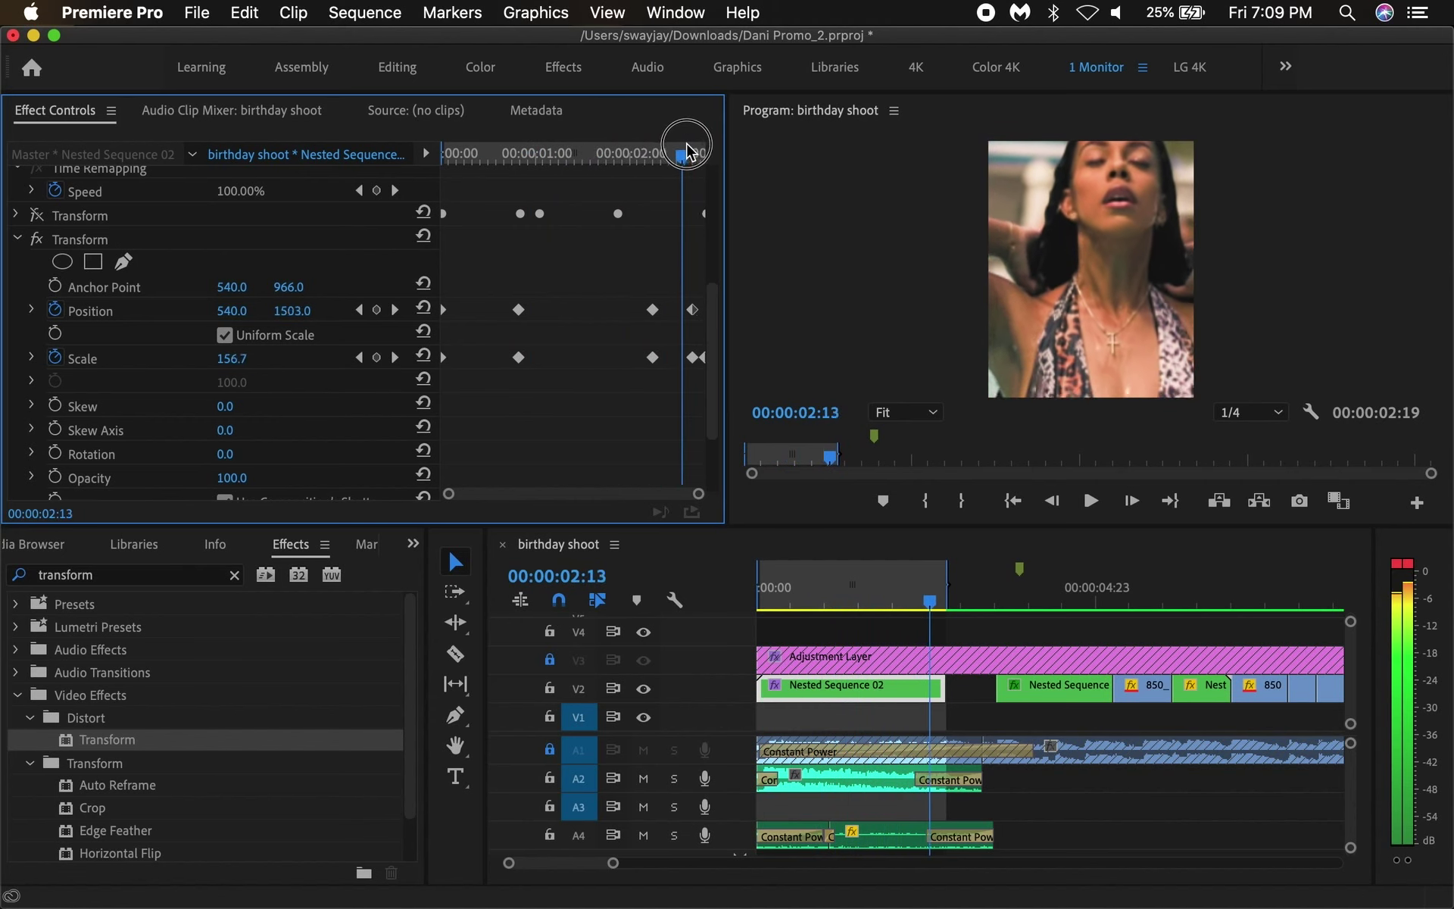
drag(649, 162, 661, 163)
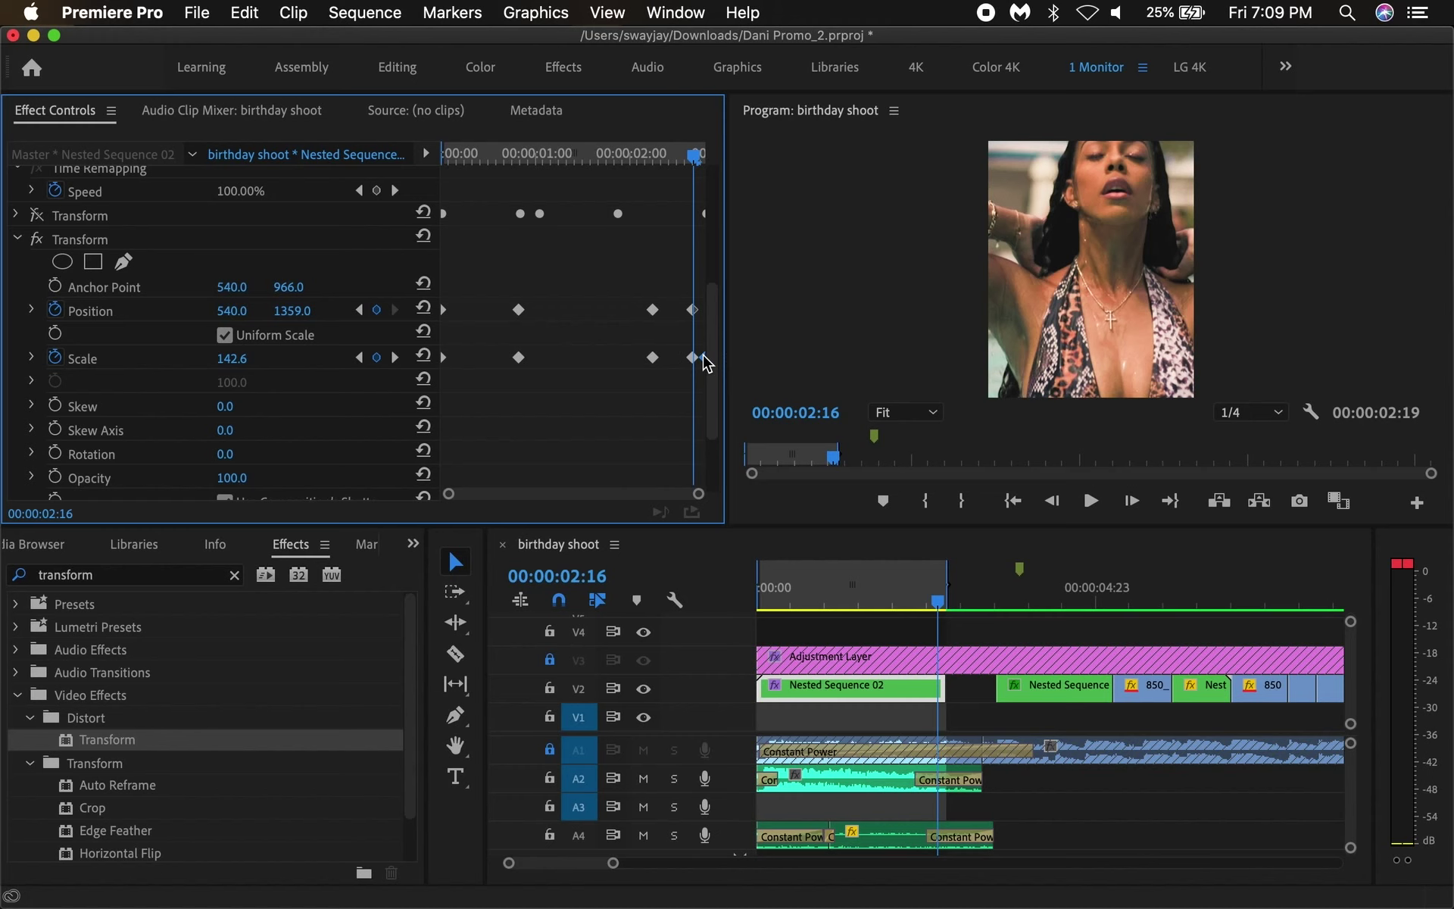
drag(705, 362, 695, 322)
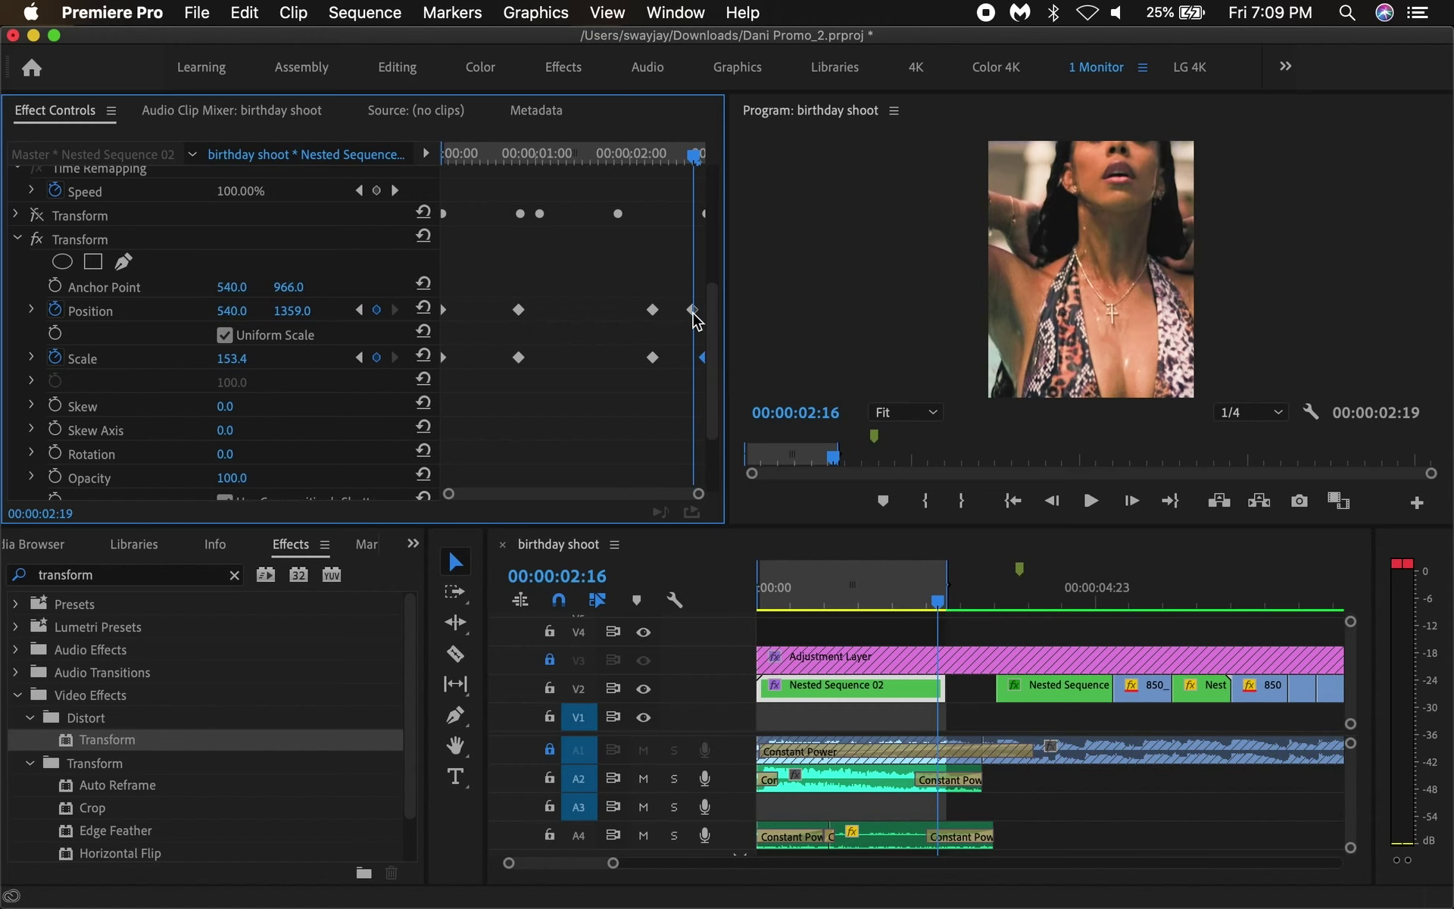
mouse_move(530, 155)
mouse_down()
mouse_move(703, 169)
mouse_move(659, 176)
mouse_up()
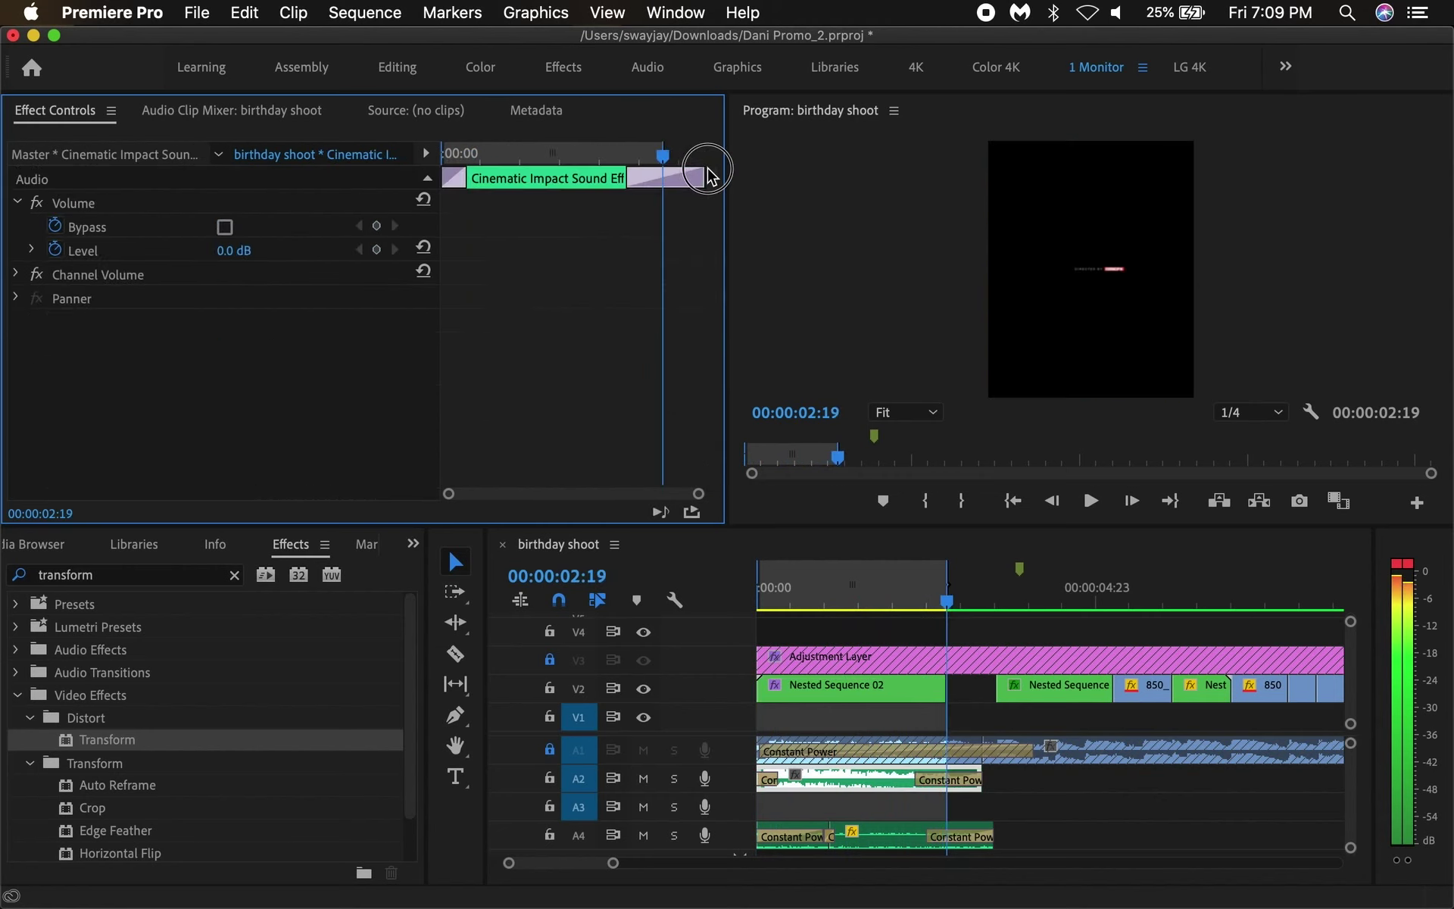
click(925, 689)
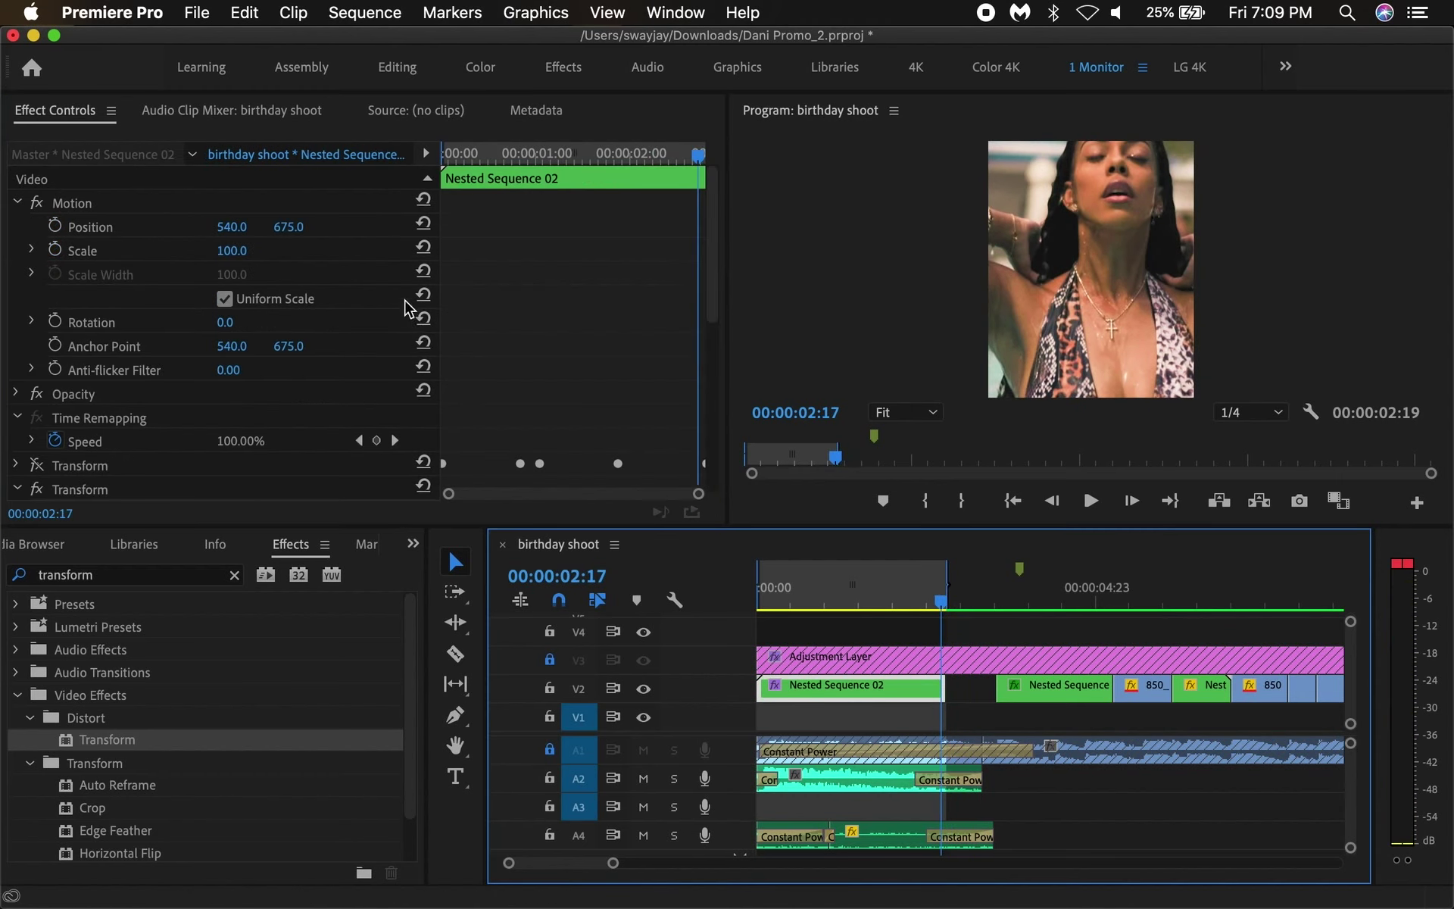
scroll(621, 250, down, 5)
scroll(617, 258, down, 1)
key(grave)
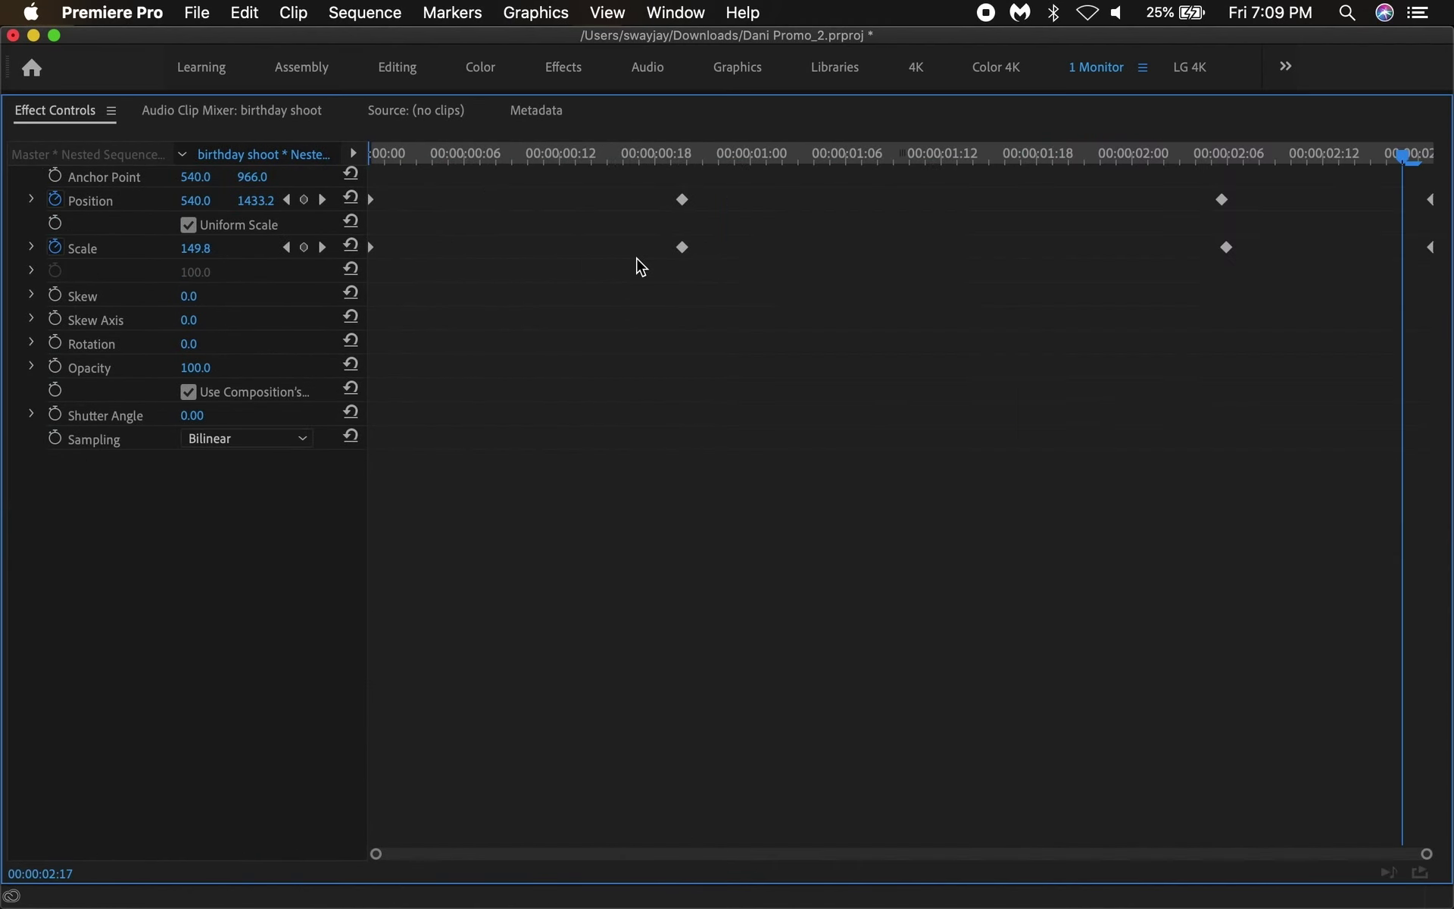
drag(1366, 155, 1347, 157)
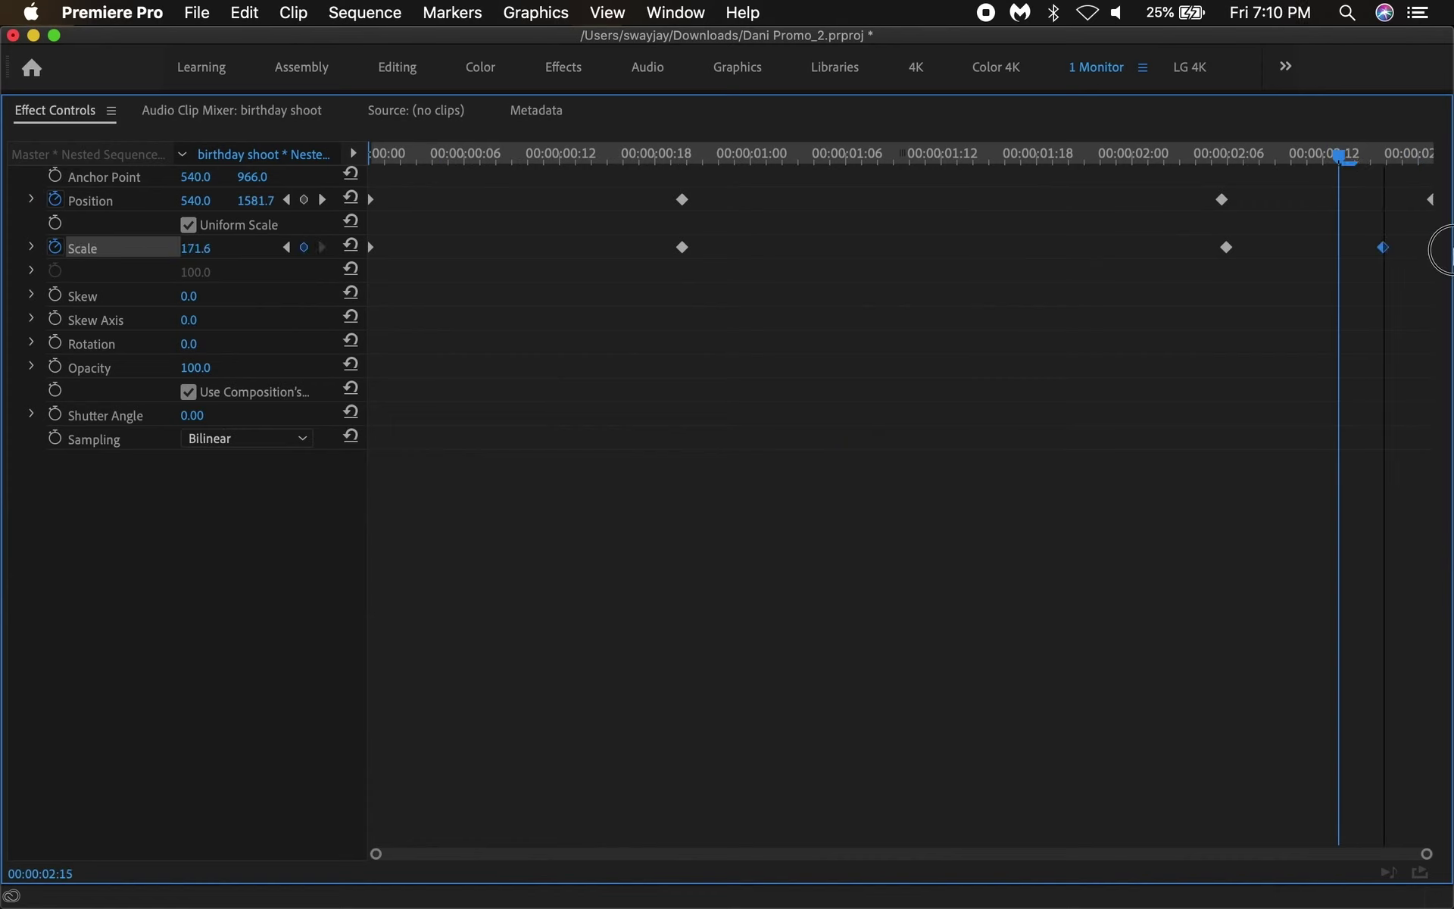
key(grave)
mouse_move(863, 599)
mouse_down()
mouse_move(939, 593)
mouse_move(756, 594)
mouse_up()
key(space)
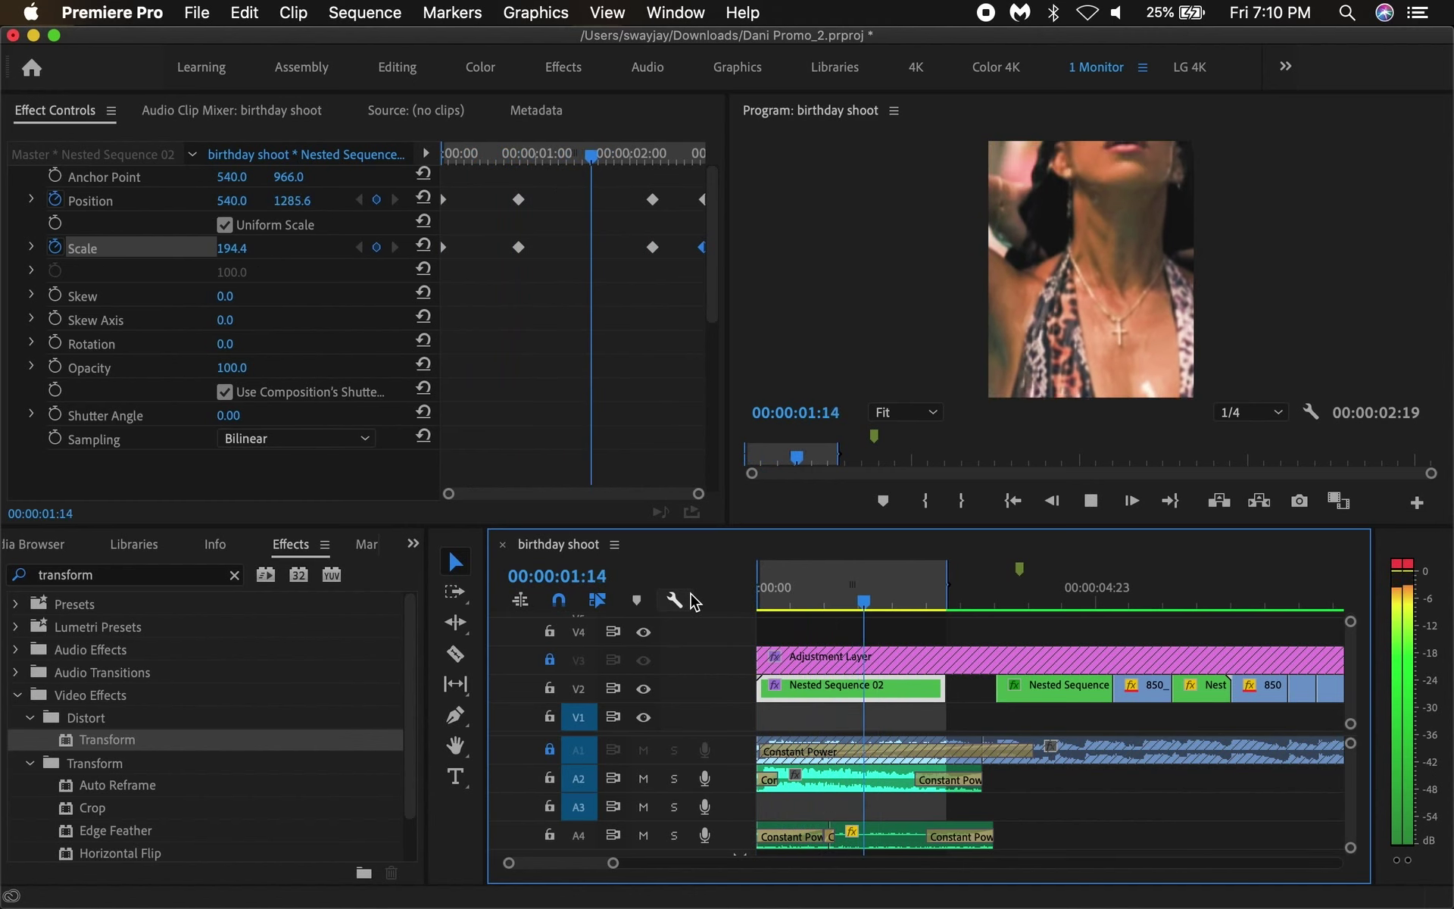
- Select Nested Sequence 02, move its later Scale keyframe earlier, and preview from the start
drag(892, 600, 898, 601)
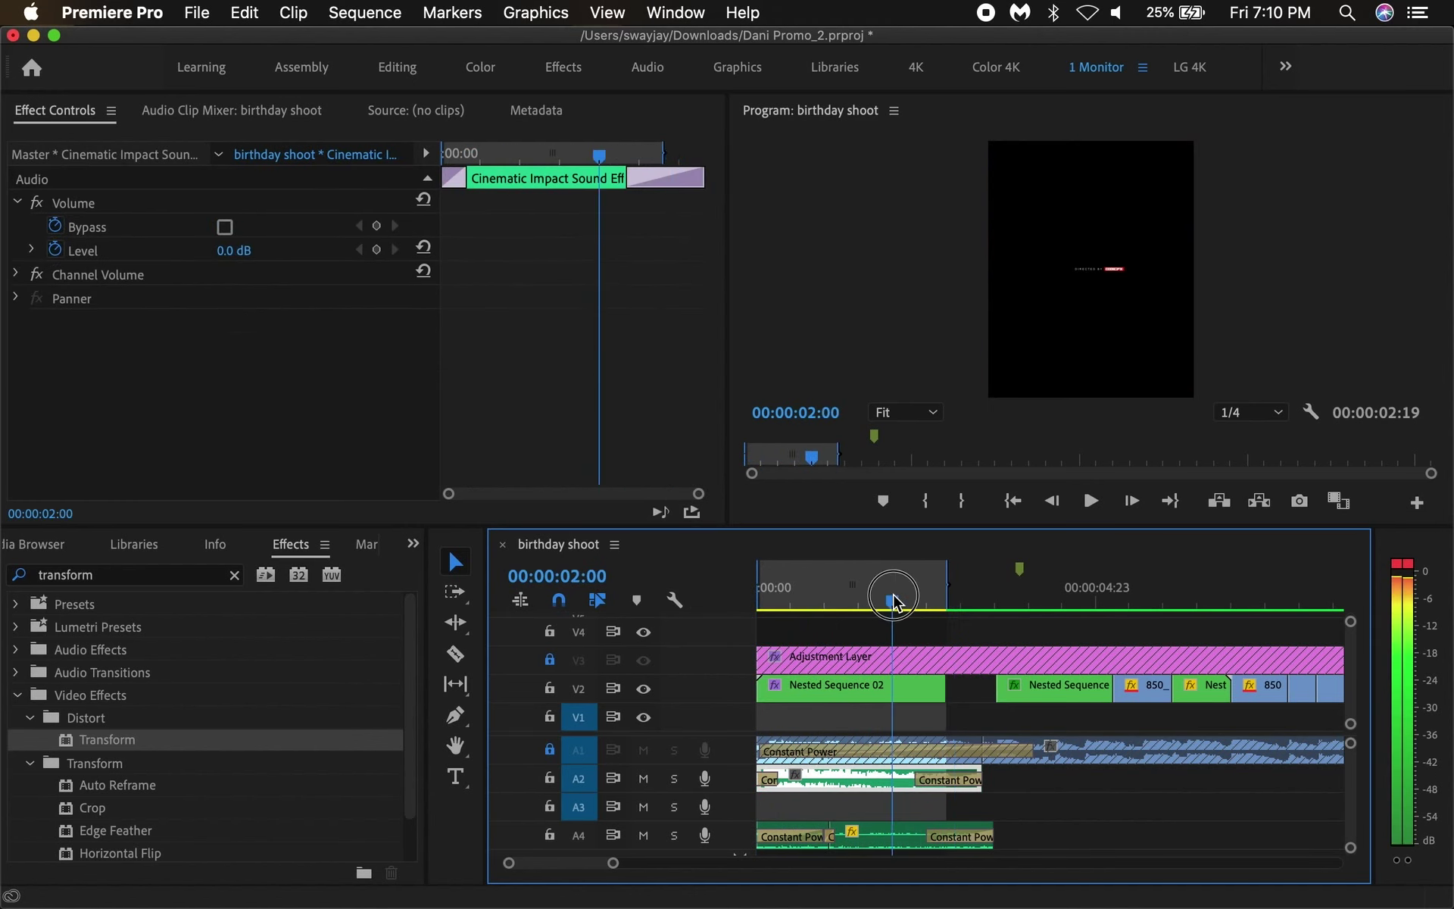
click(894, 682)
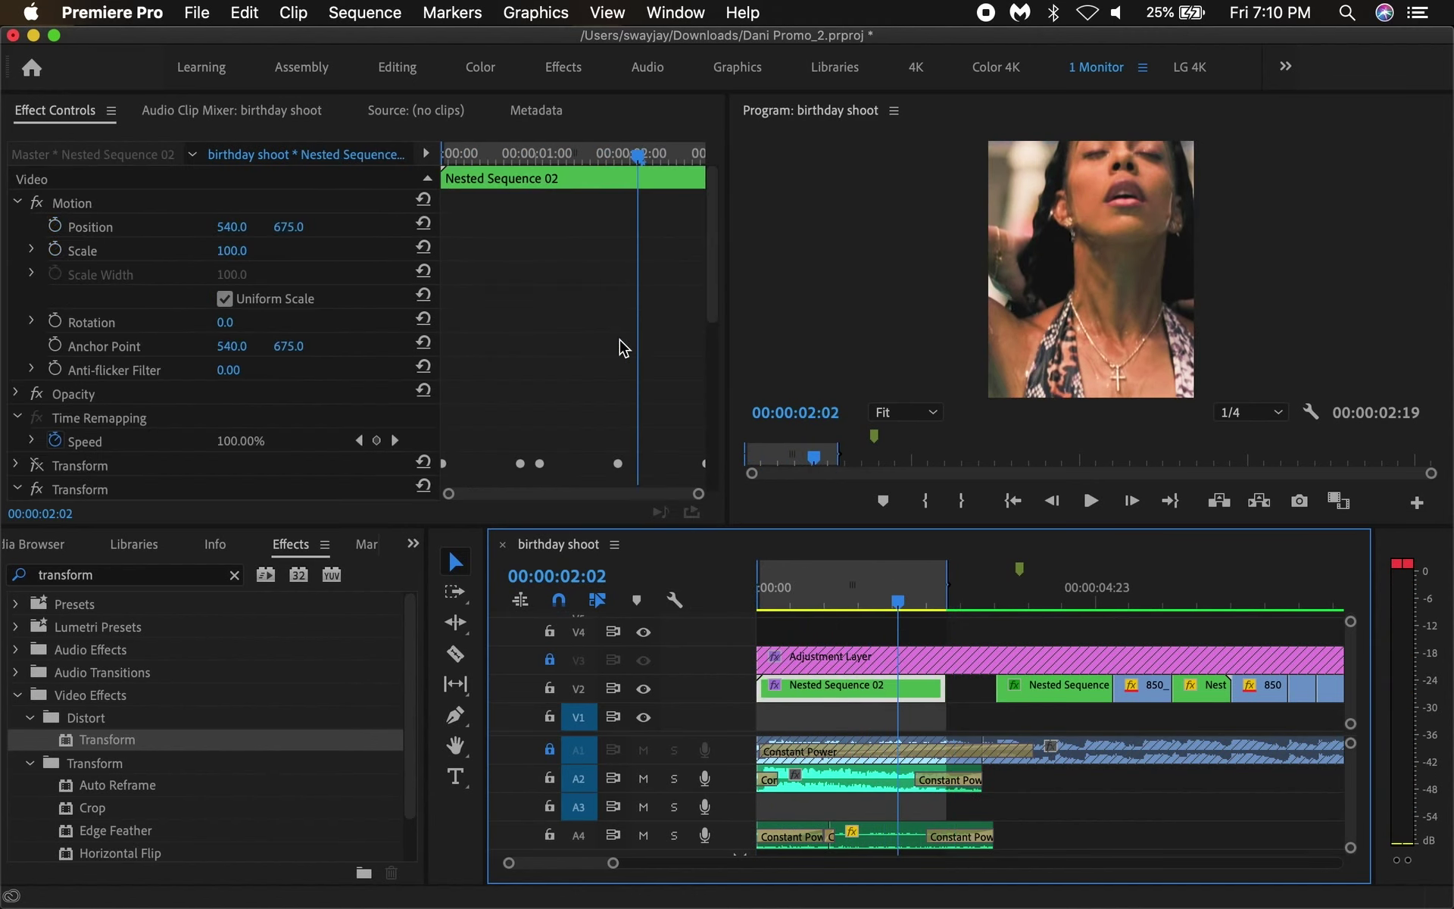
scroll(619, 341, down, 10)
drag(652, 247, 615, 247)
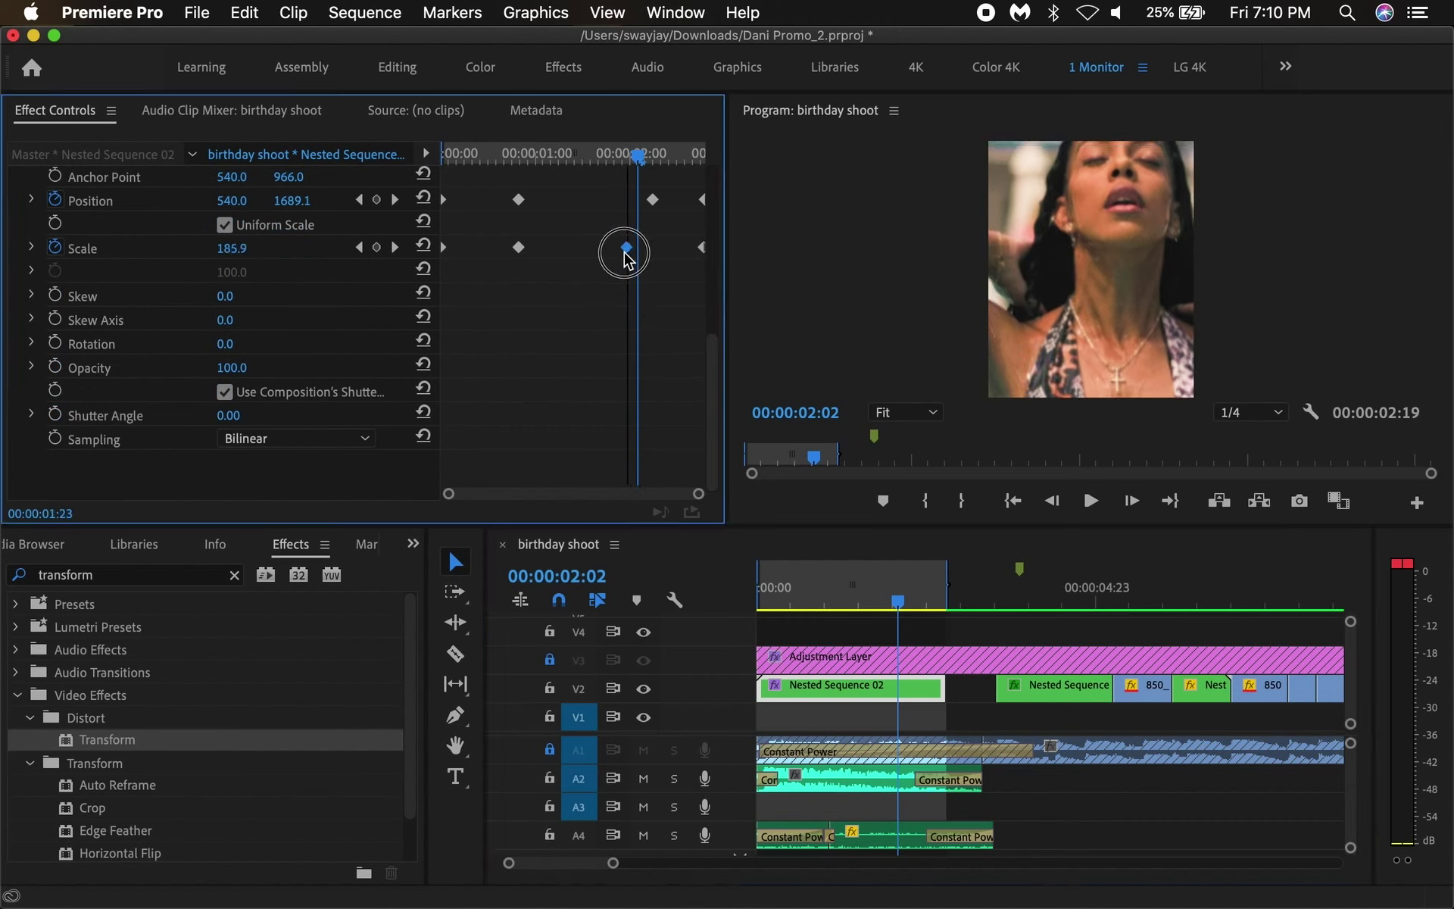
key(Home)
key(space)
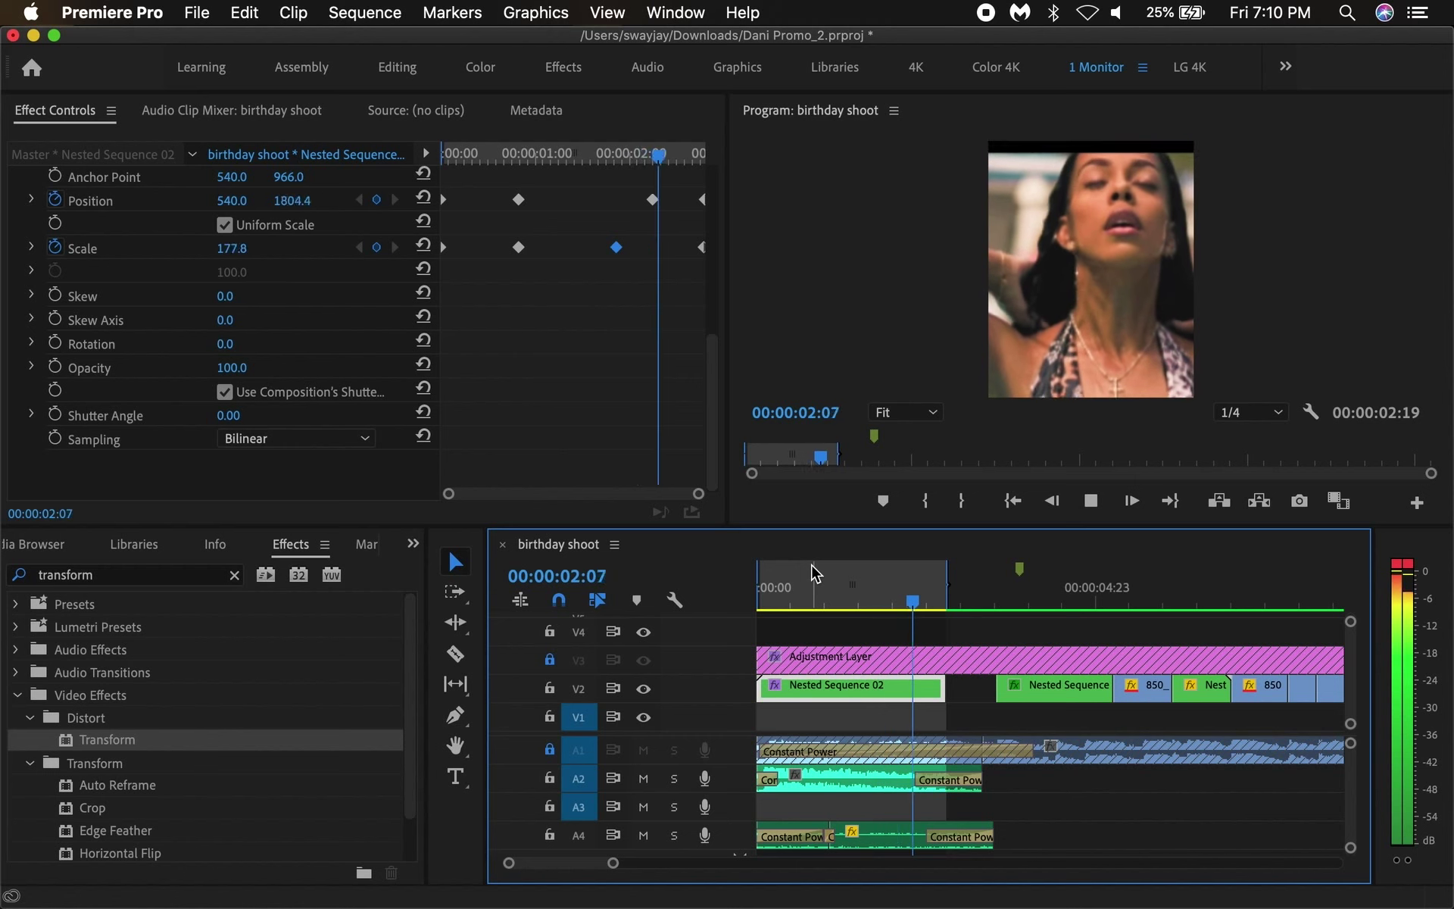
click(858, 587)
drag(858, 587, 808, 577)
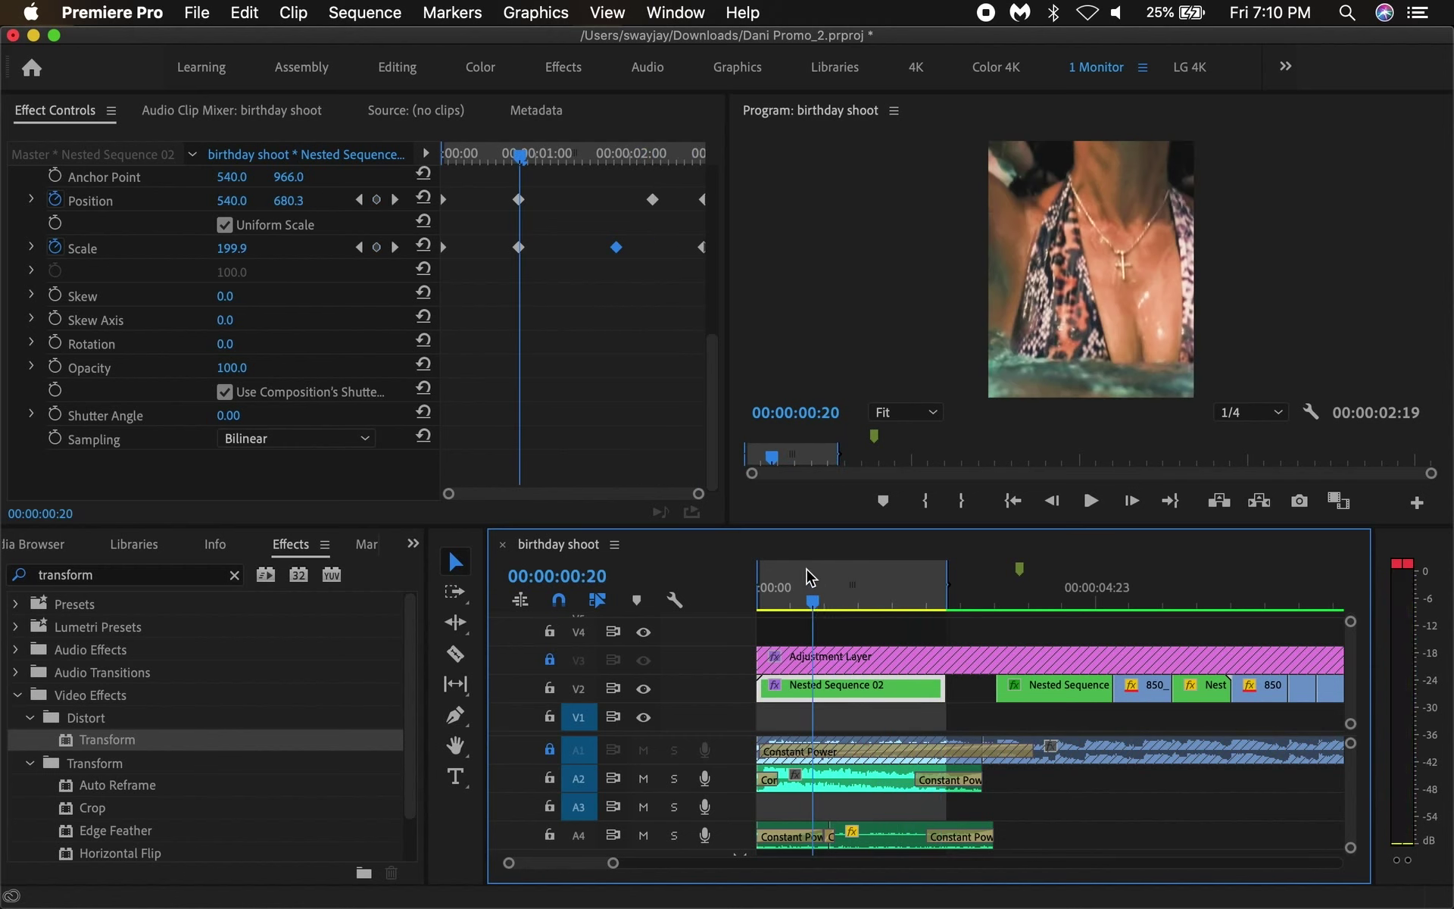
- Align the middle Position keyframe with the Scale keyframe and play back to check
drag(648, 199, 615, 200)
key(space)
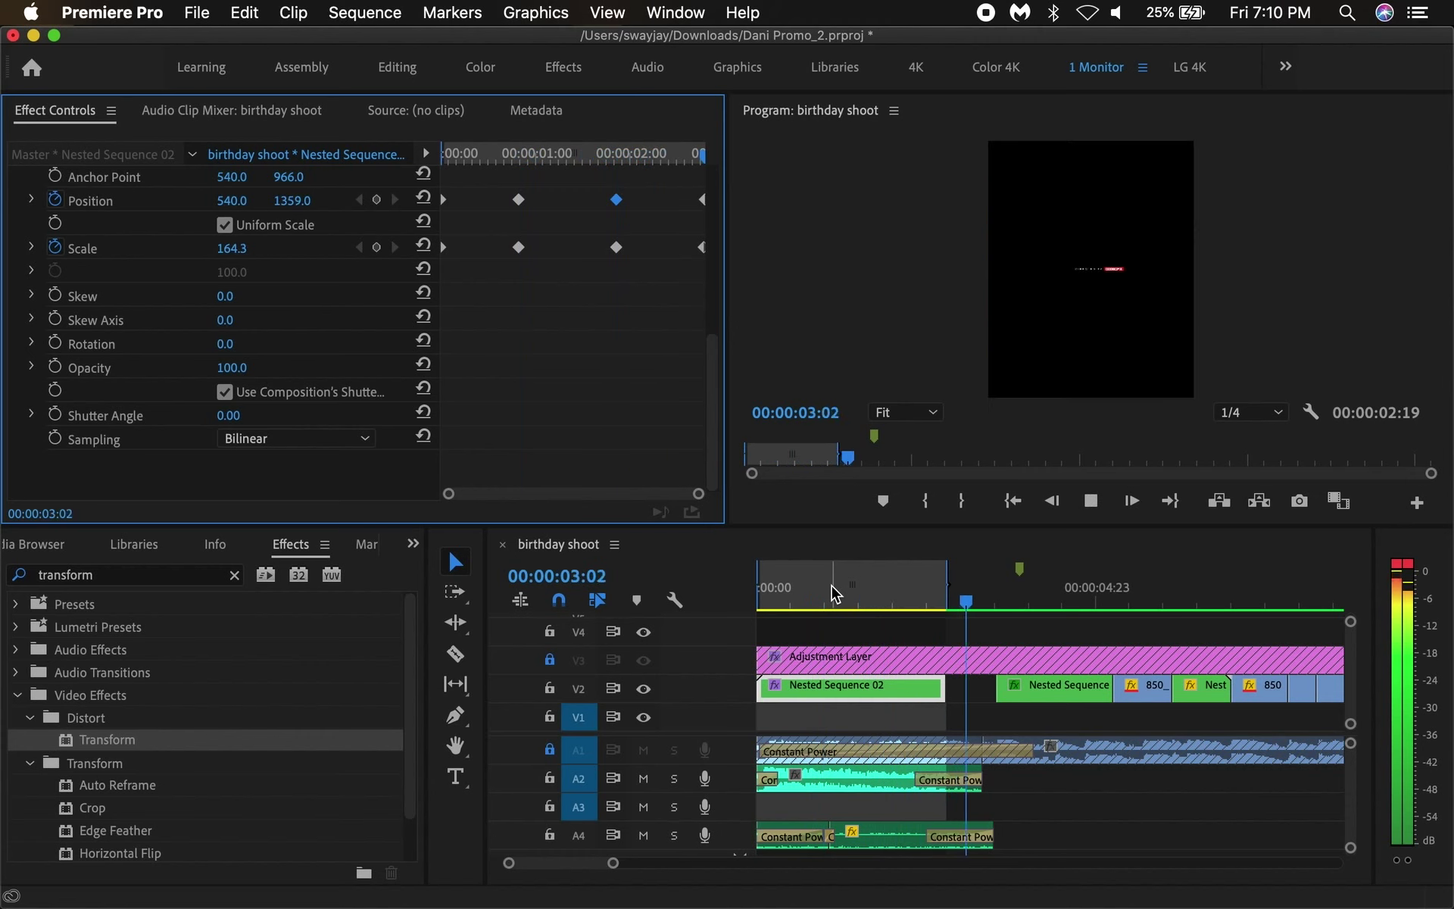
click(737, 591)
key(Home)
key(space)
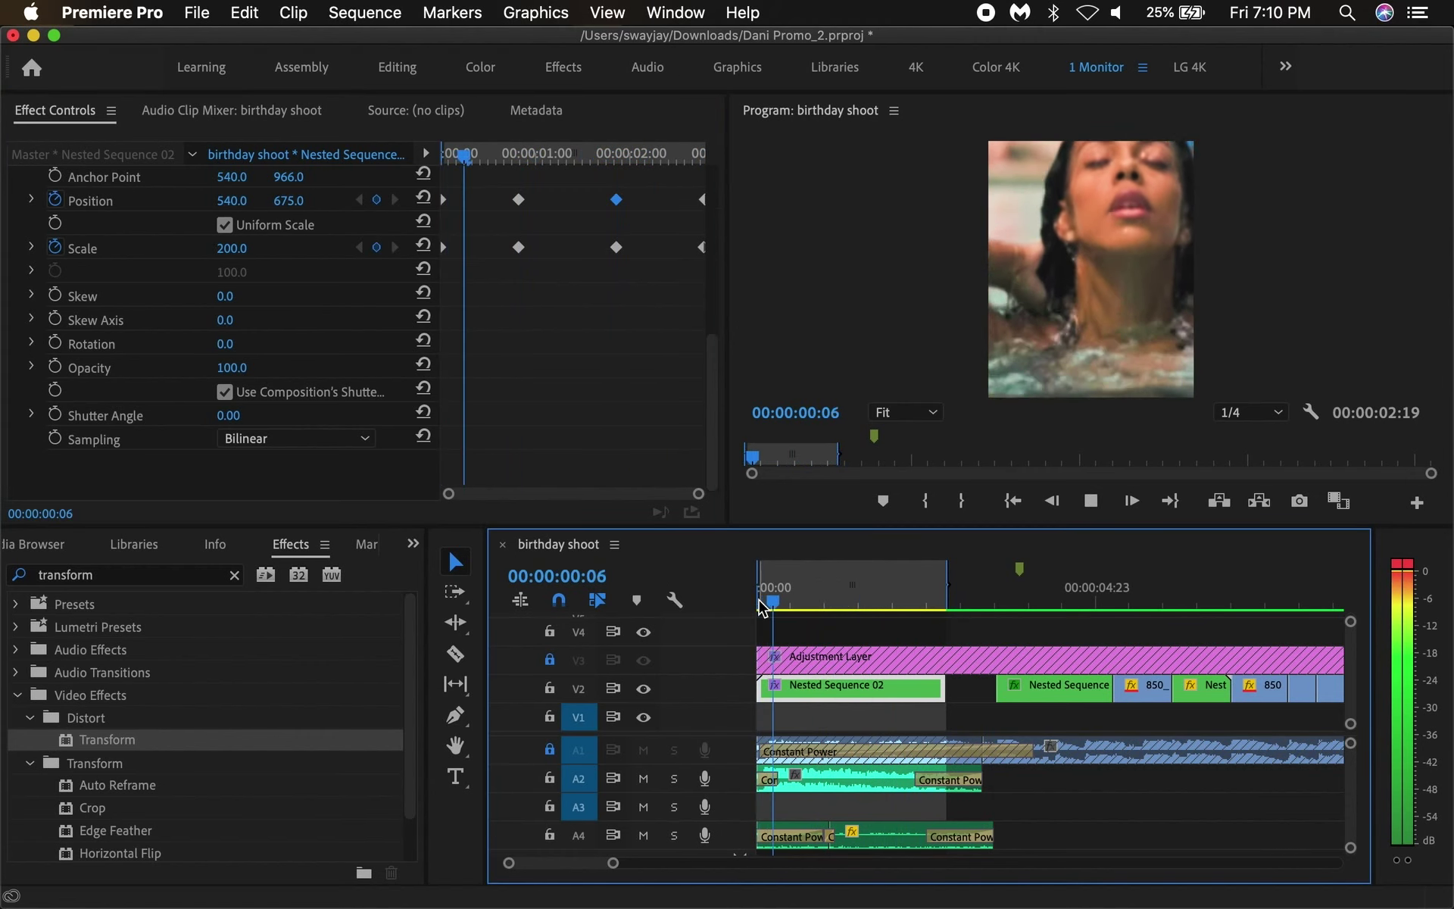
click(826, 599)
drag(826, 600, 719, 606)
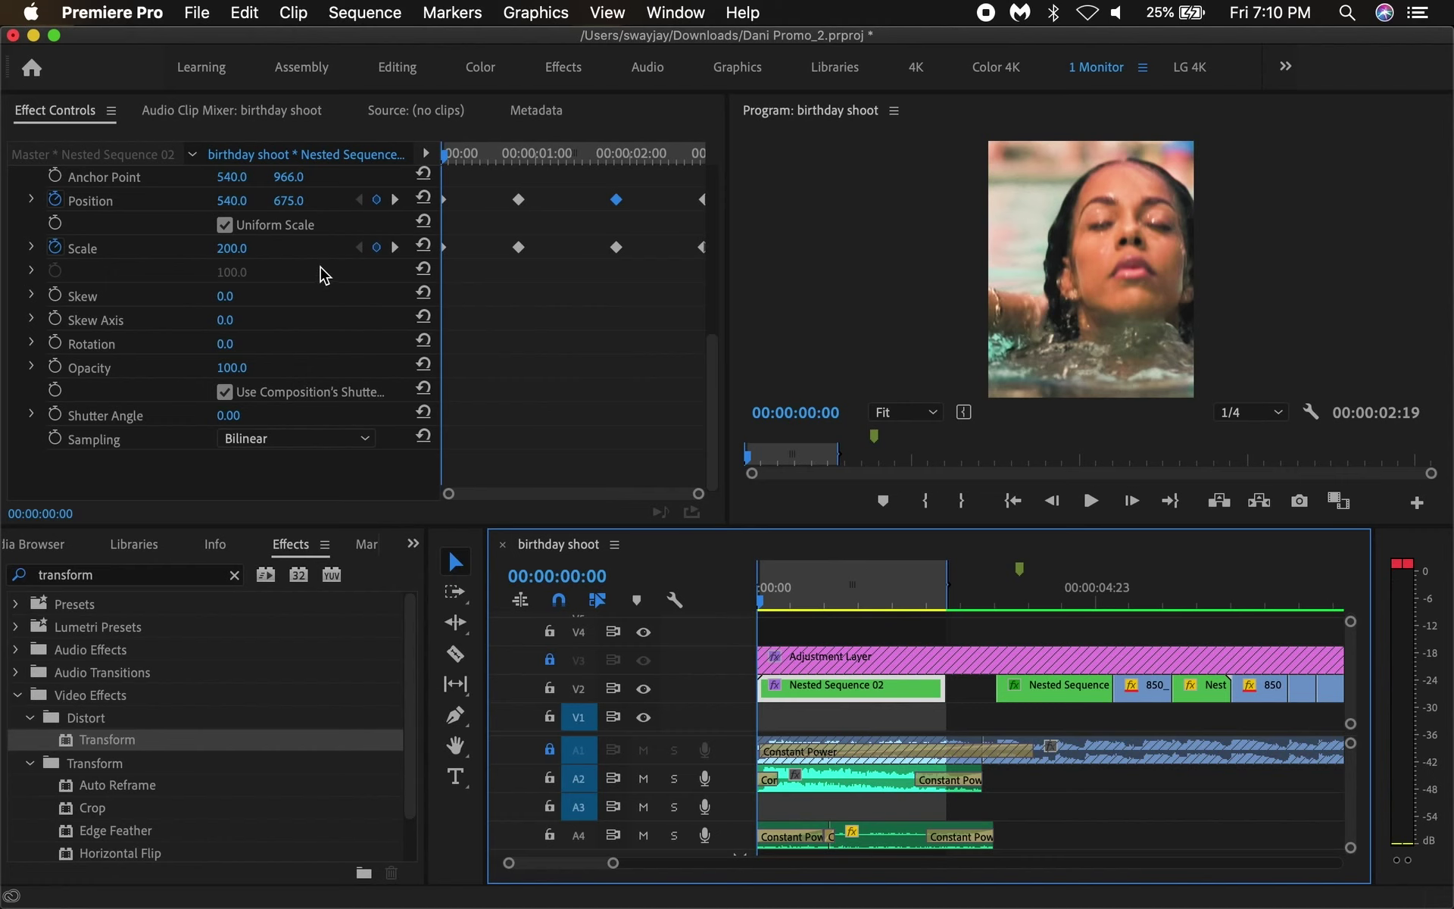
- At 00:00, set the nested clip's Transform Scale to 300 and Position Y to 218
scroll(324, 274, up, 2)
click(226, 297)
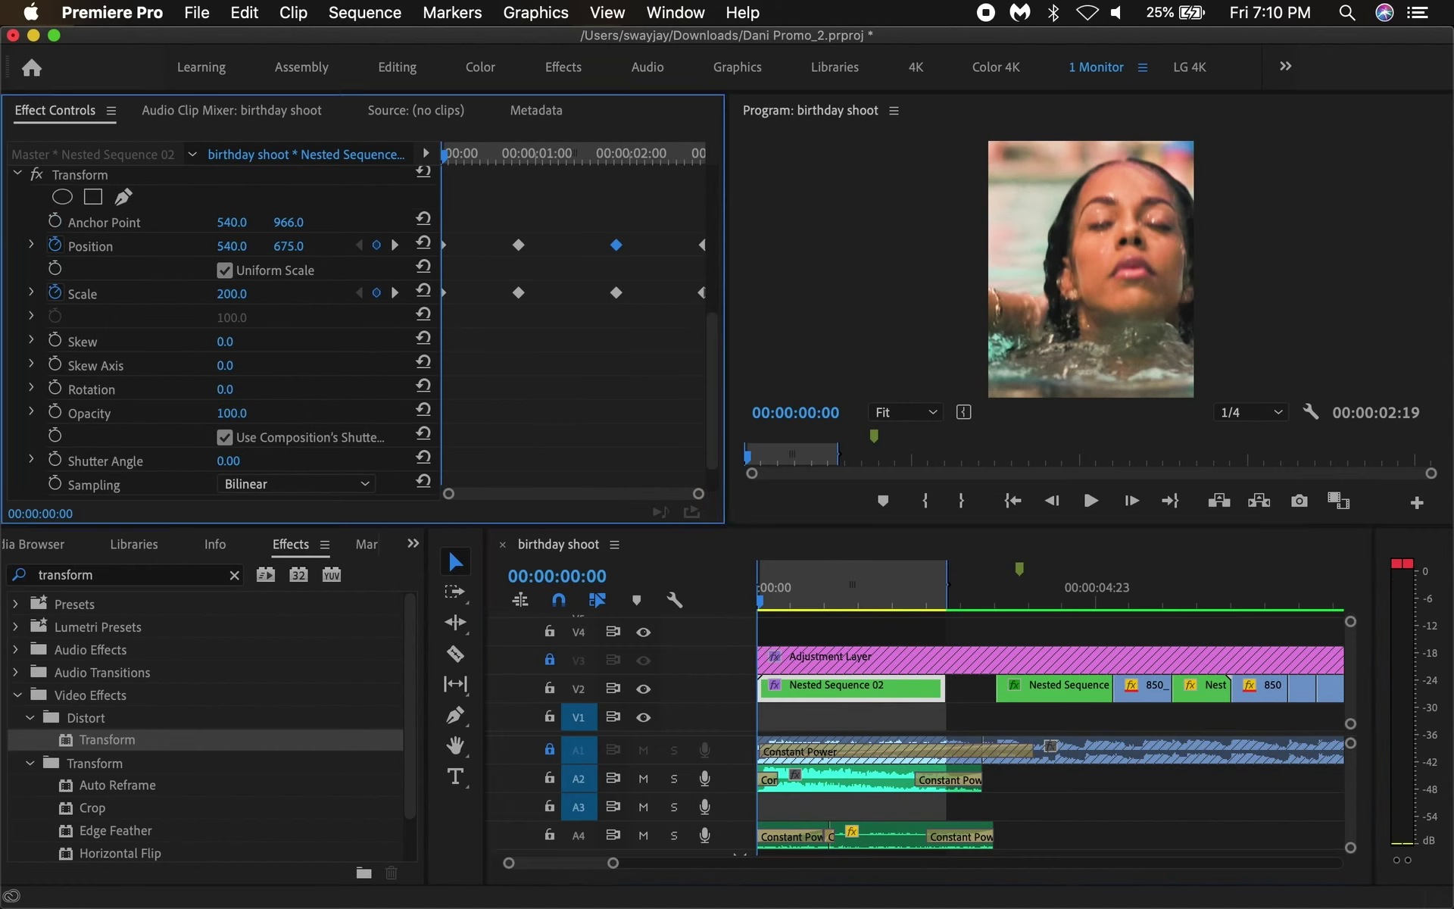
text(300)
key(Return)
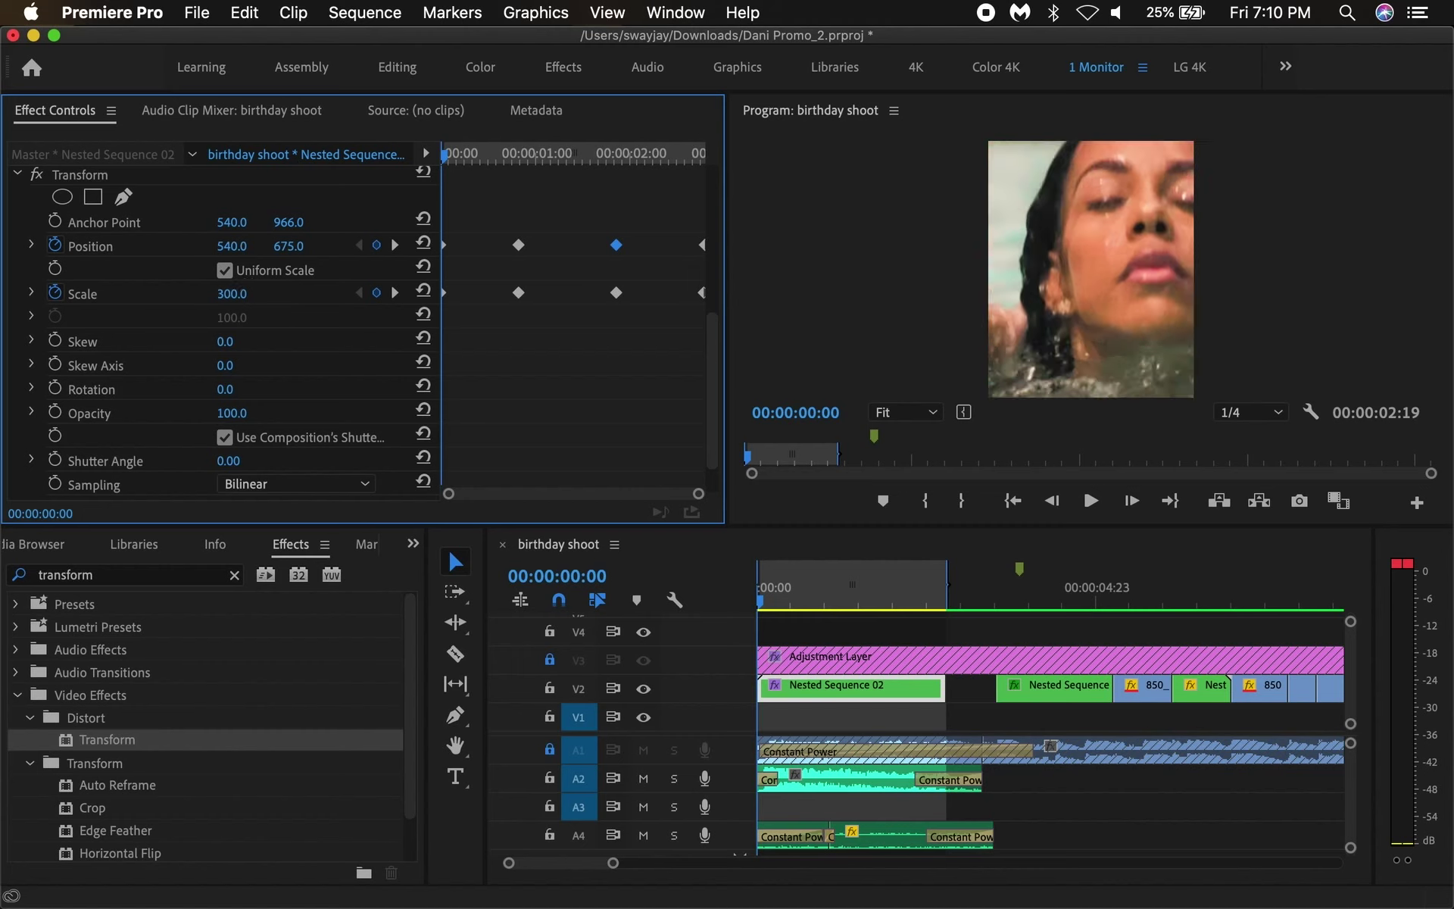
drag(288, 246, 90, 246)
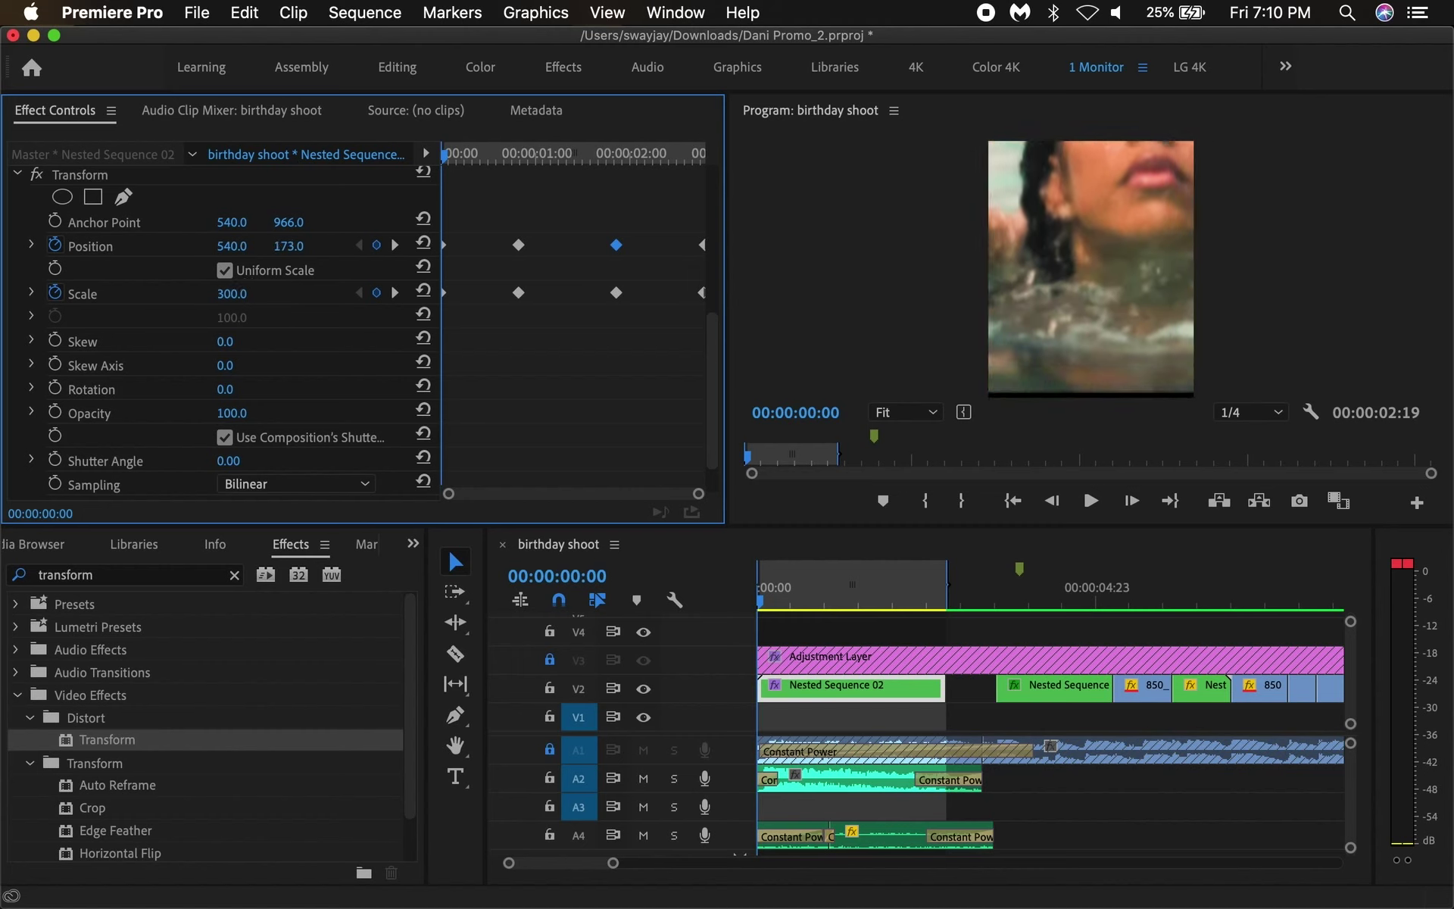
drag(289, 245, 323, 245)
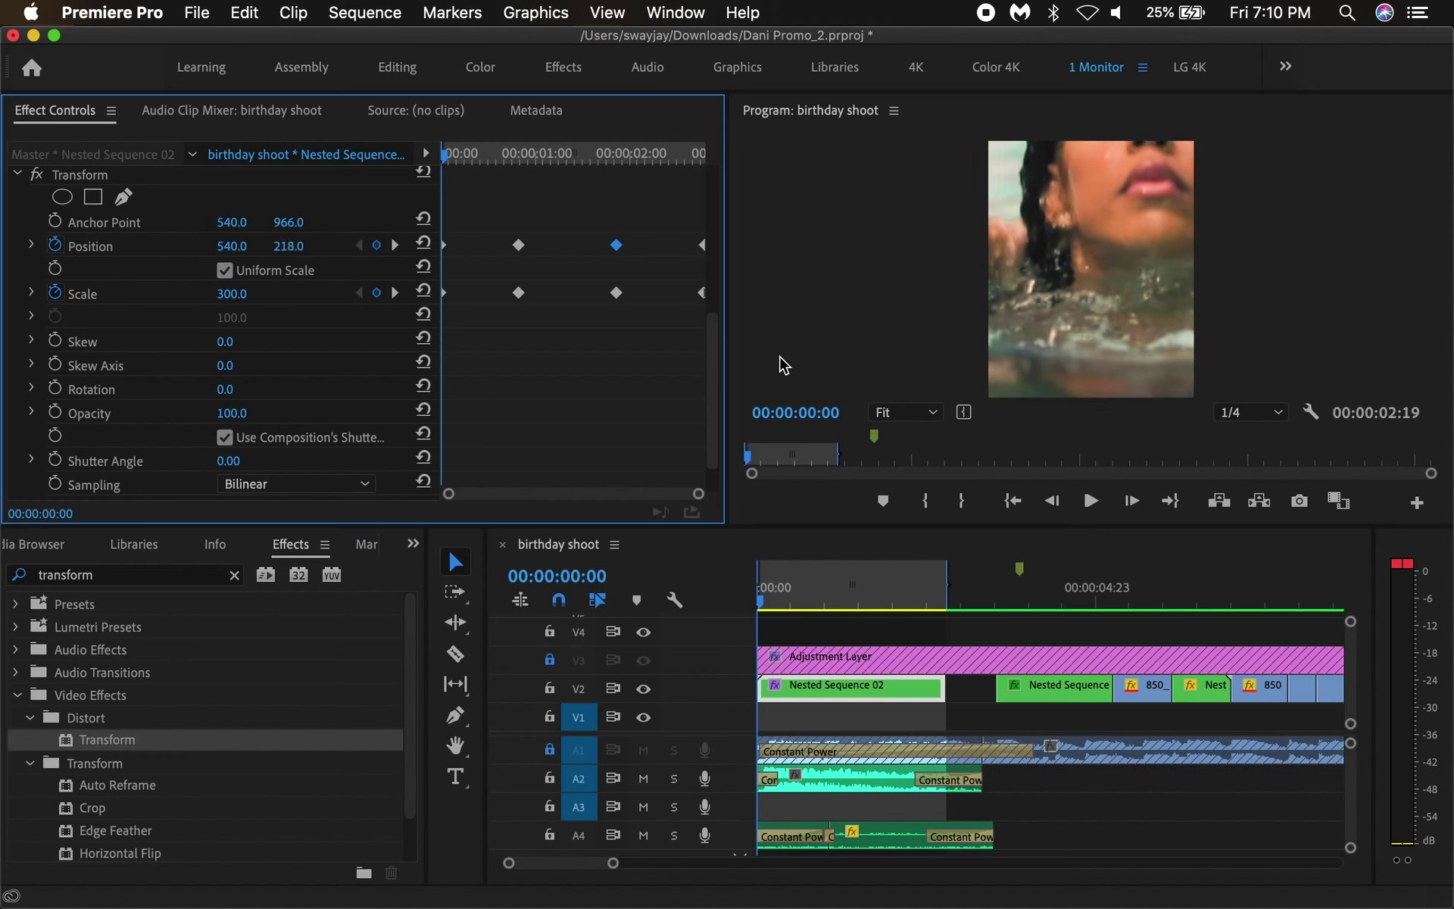
- Preview the zoom motion and nudge the next Scale keyframe slightly later
mouse_move(784, 587)
mouse_down()
mouse_move(869, 591)
mouse_move(632, 606)
mouse_up()
key(space)
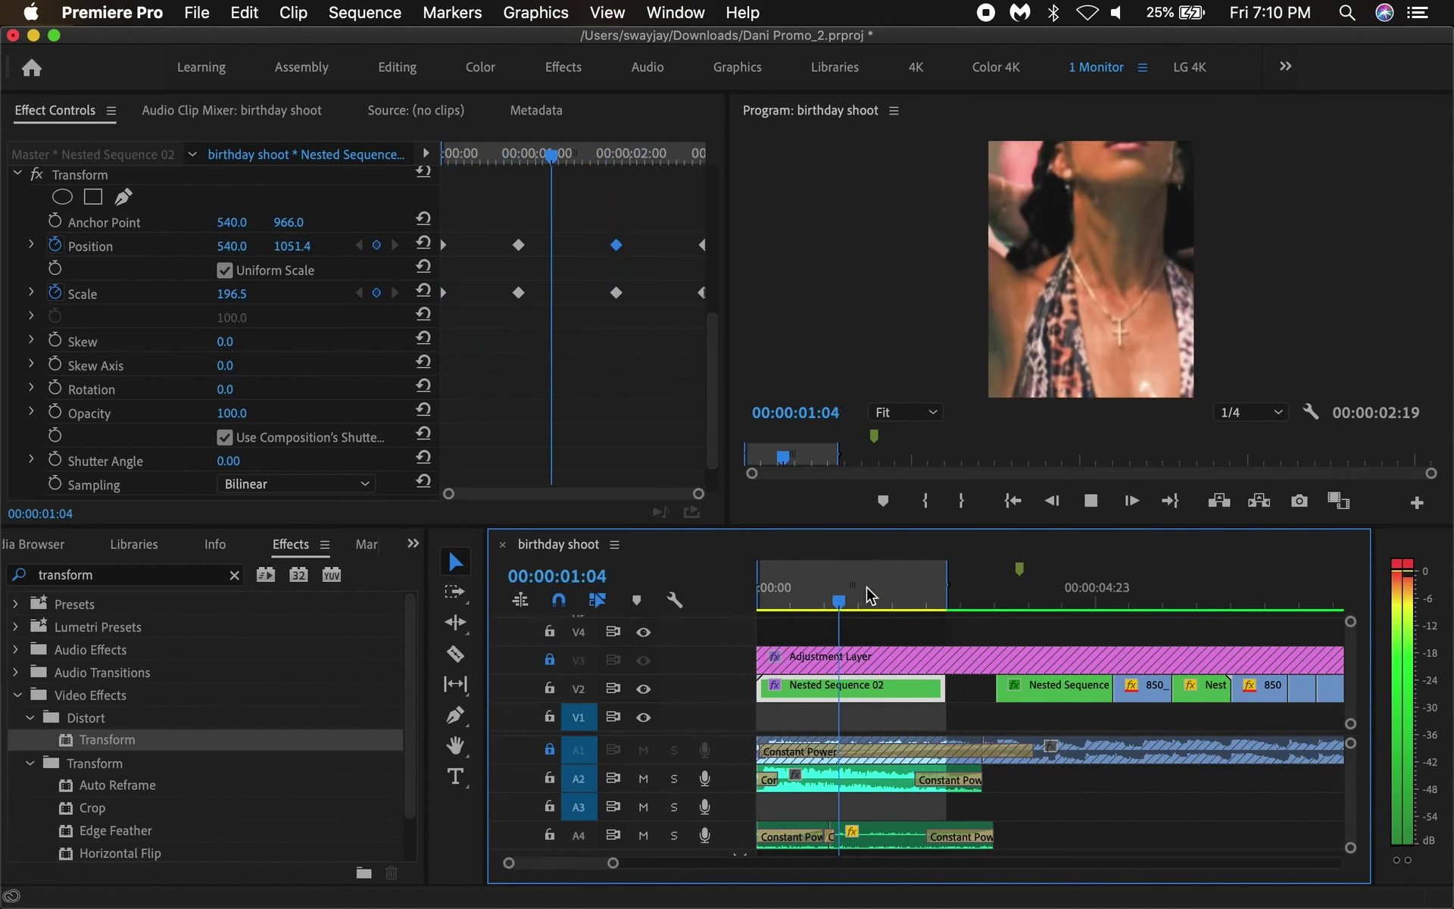
key(space)
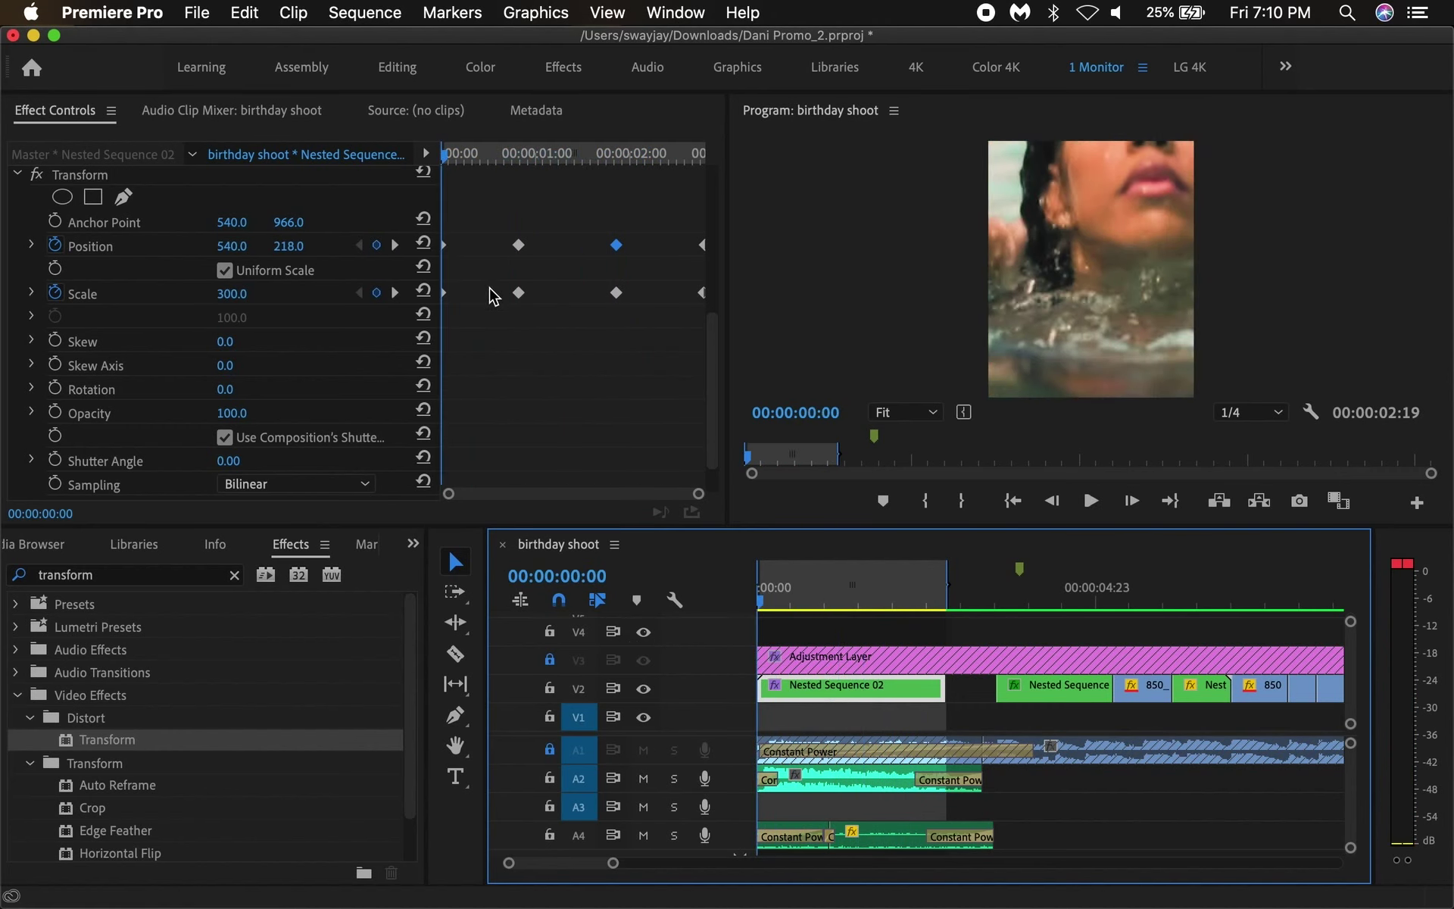
drag(520, 295, 544, 294)
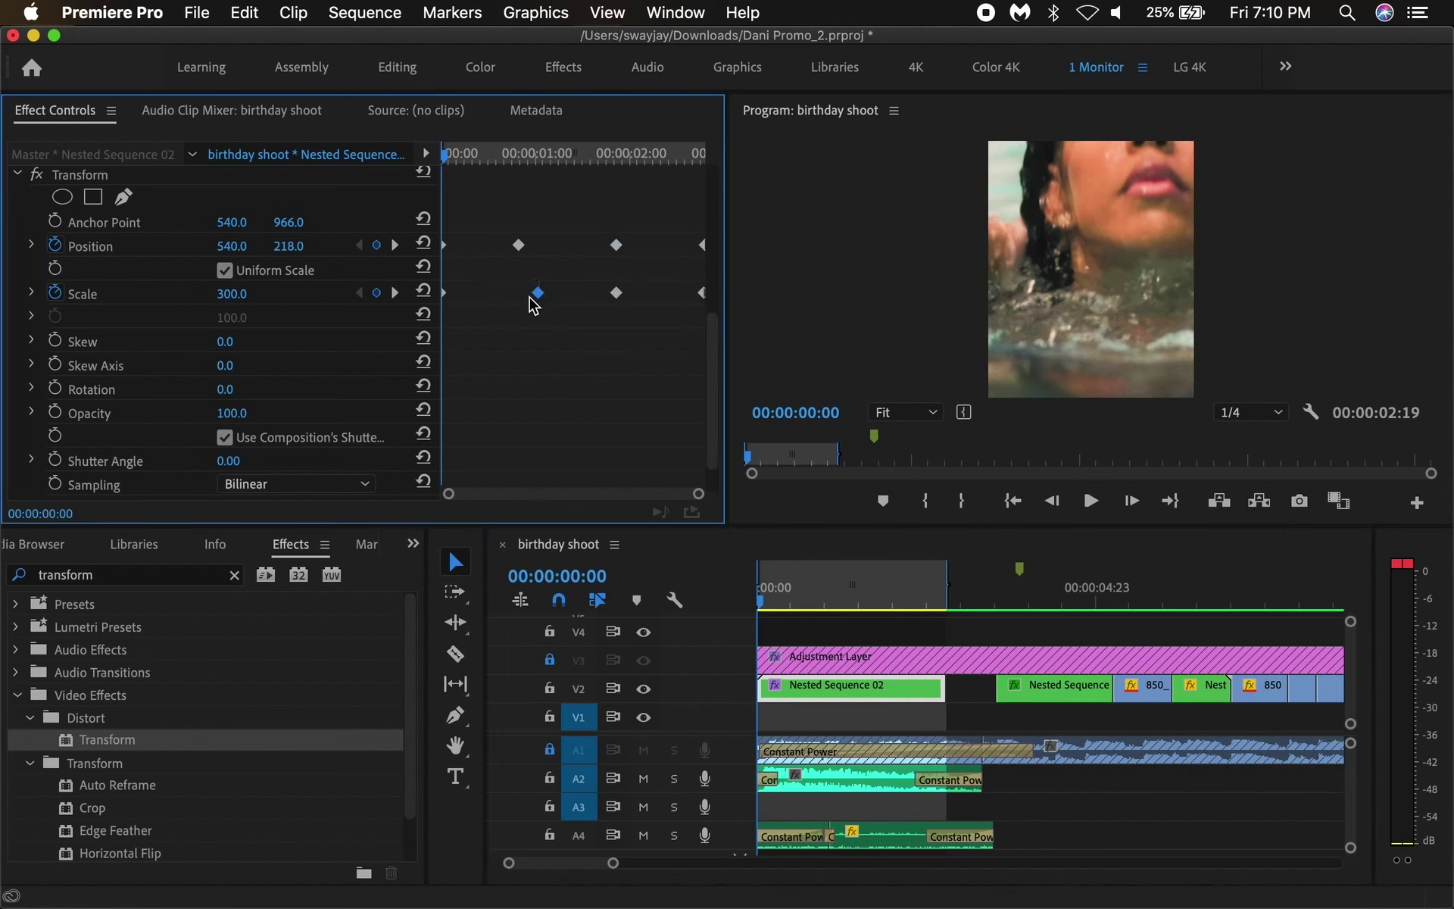
- Set the middle Scale keyframe's interpolation to Auto Bezier
right_click(530, 297)
click(606, 528)
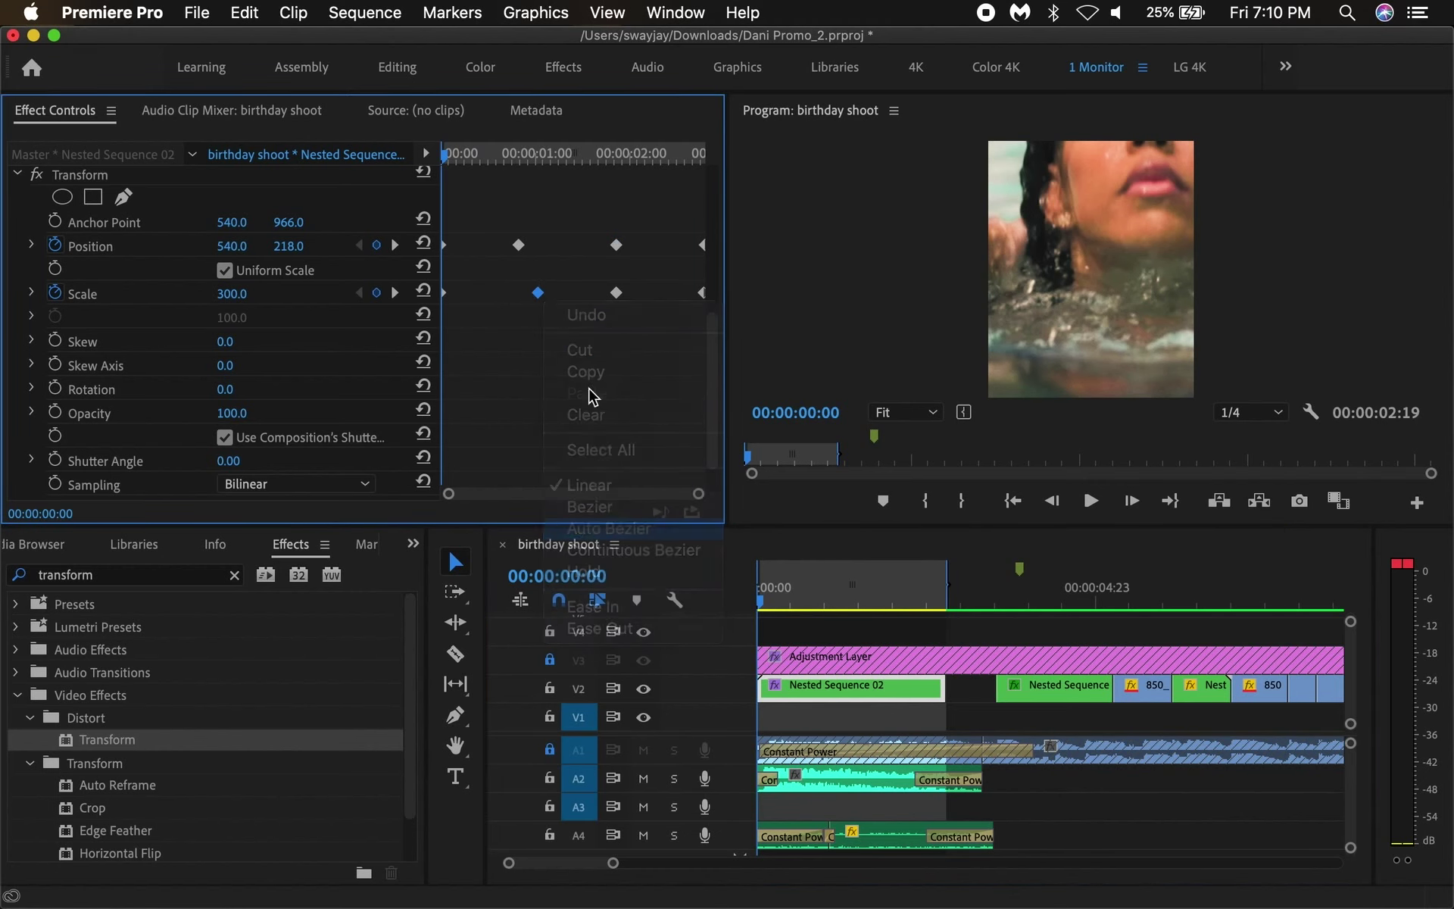
drag(464, 161, 617, 124)
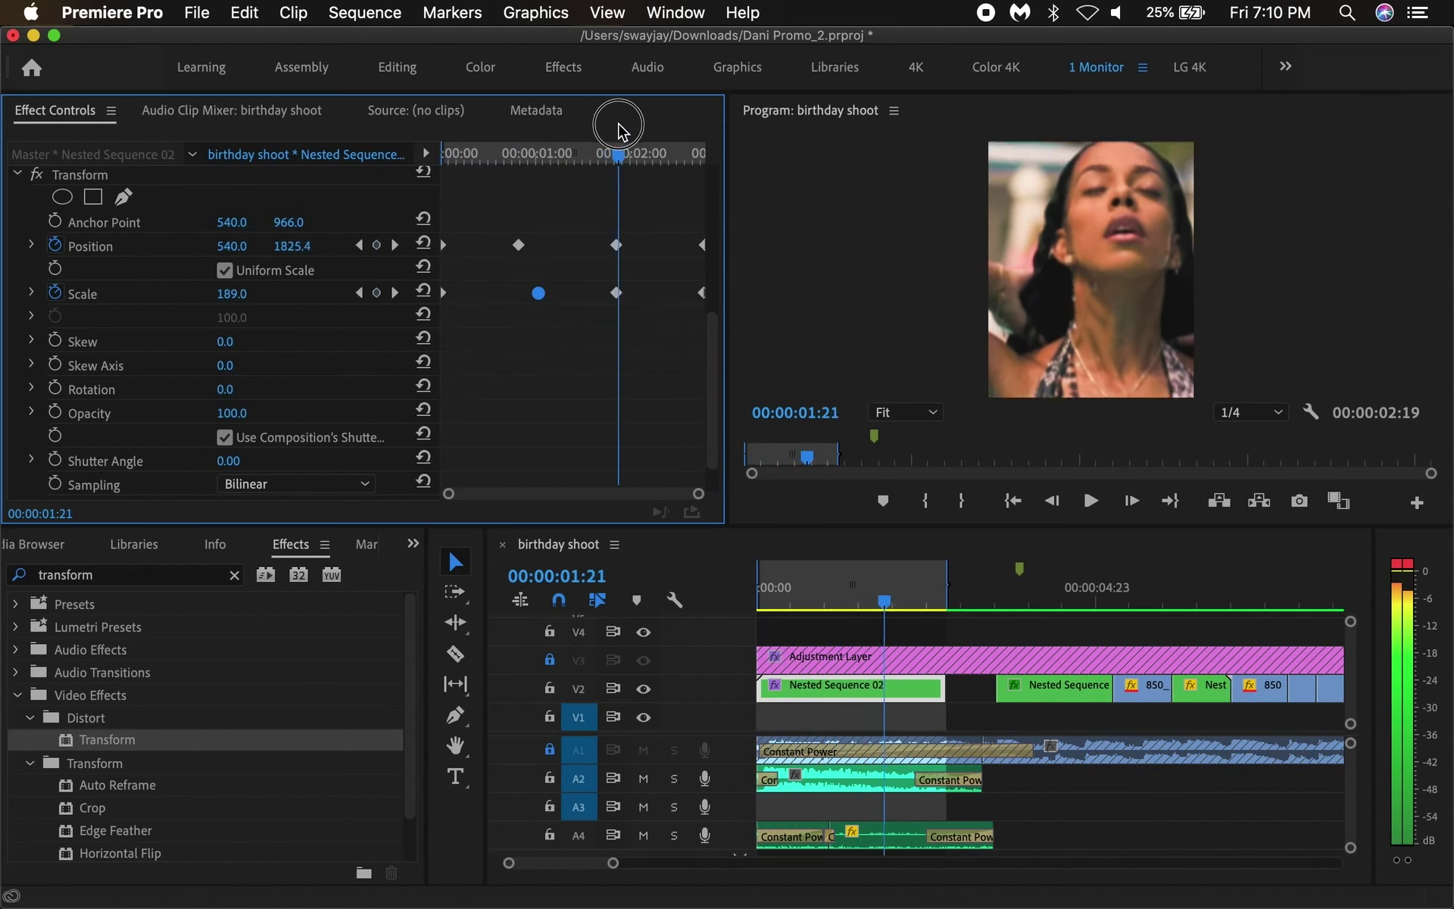
- Replay the animation from the start and save the project with Cmd+S
key(Home)
key(space)
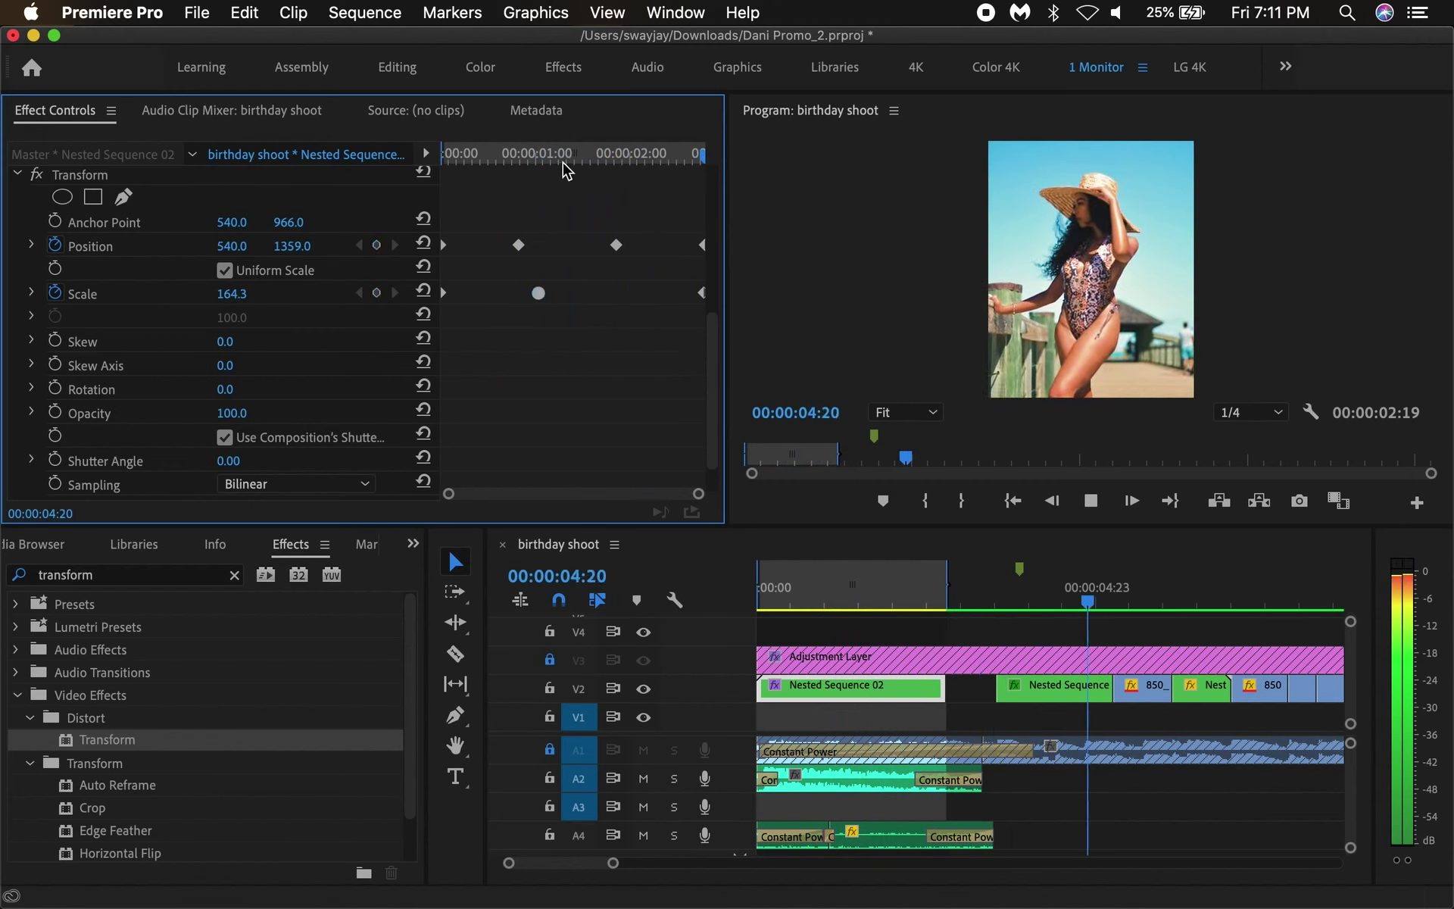
key(Home)
key(cmd+s)
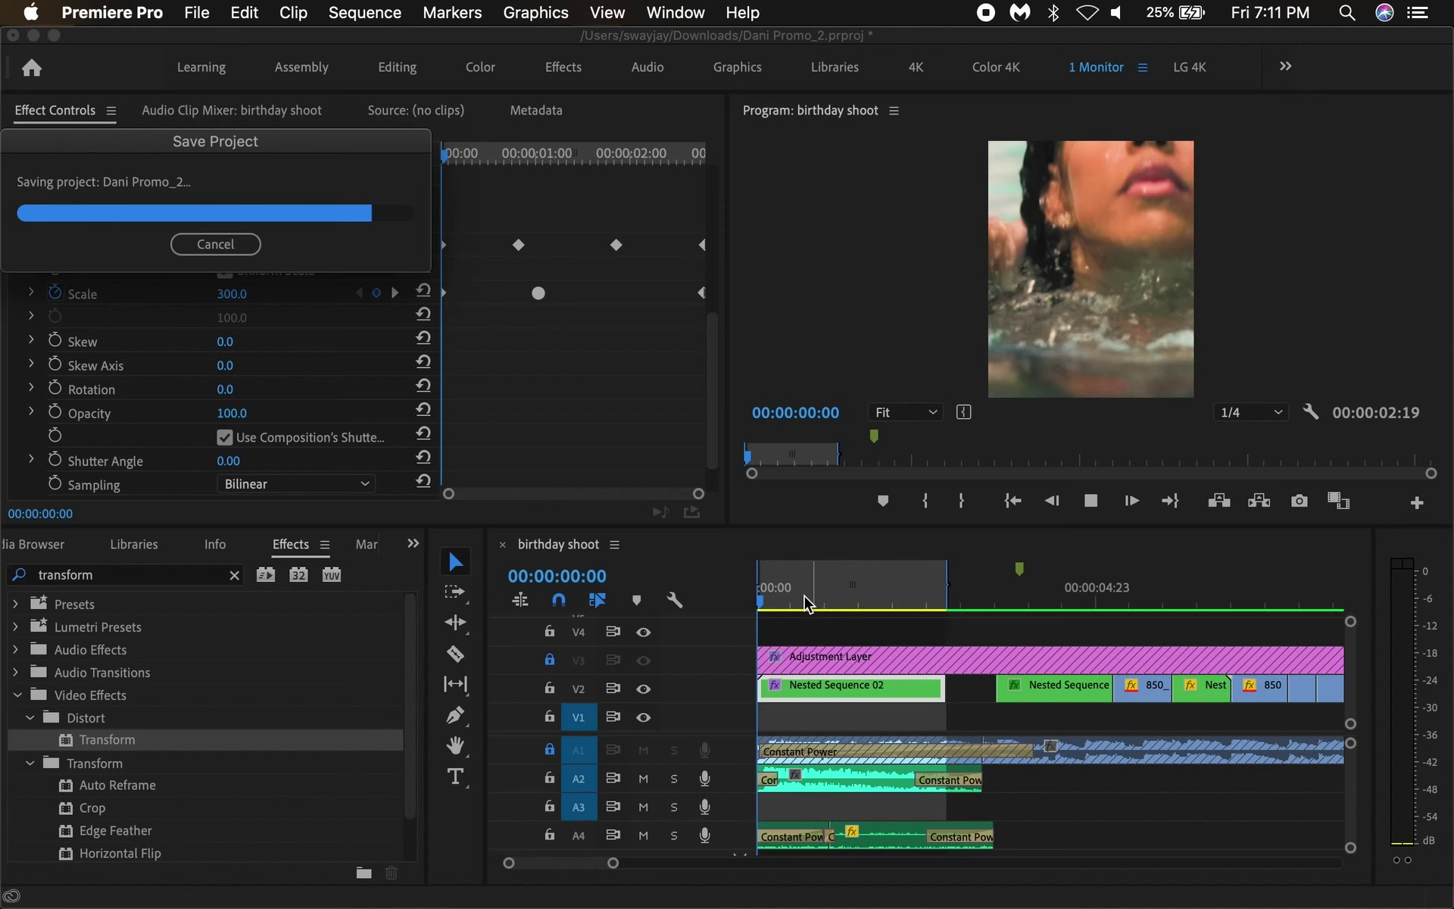
- Preview the sequence, reselect Nested Sequence 02 on V2, and show its Transform keyframes at 01:19
key(space)
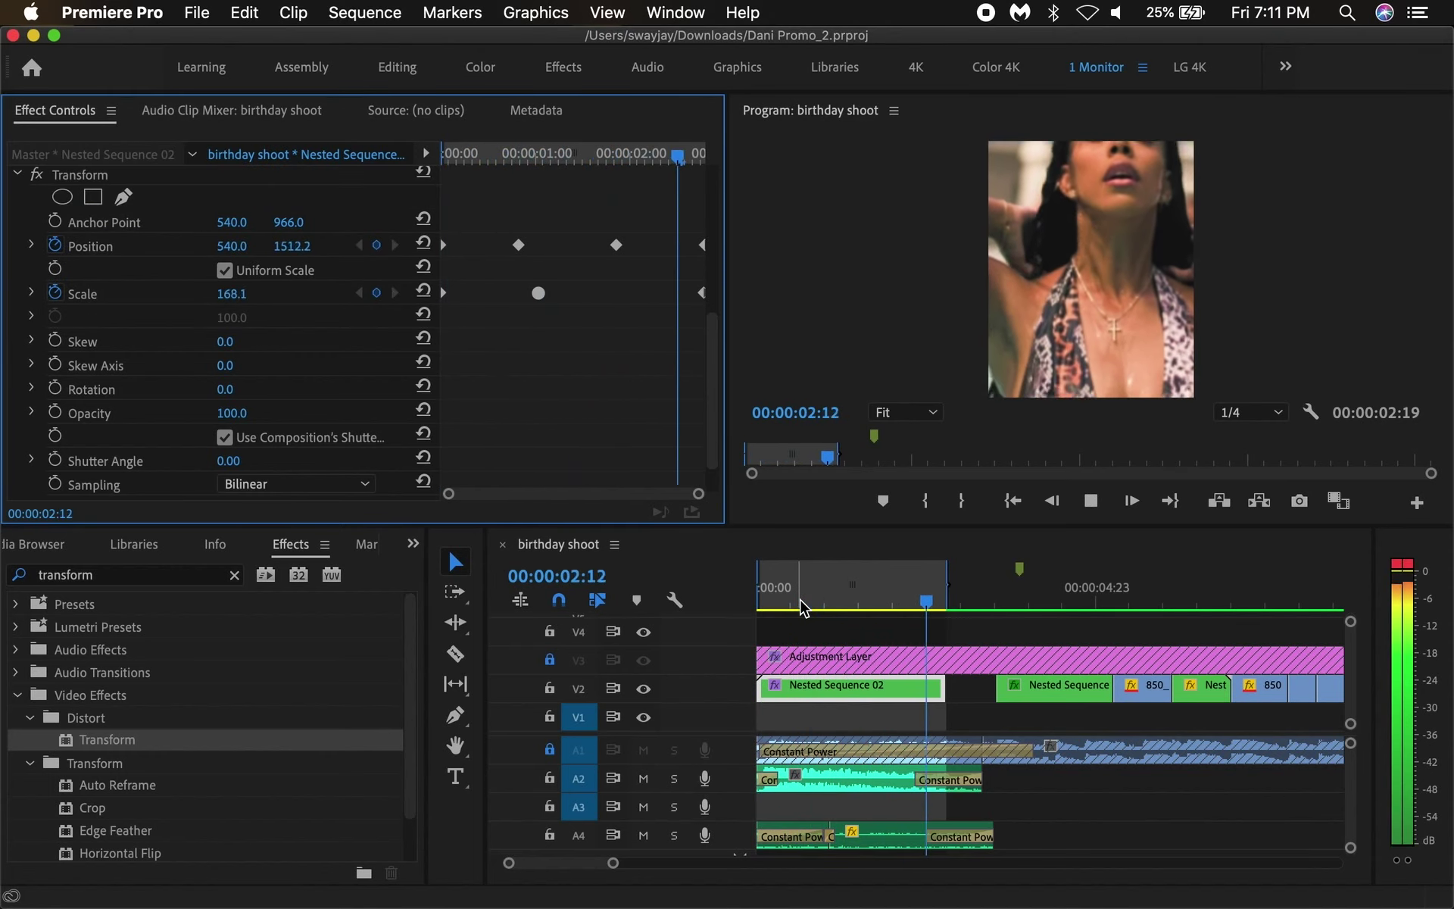
key(space)
drag(864, 600, 685, 601)
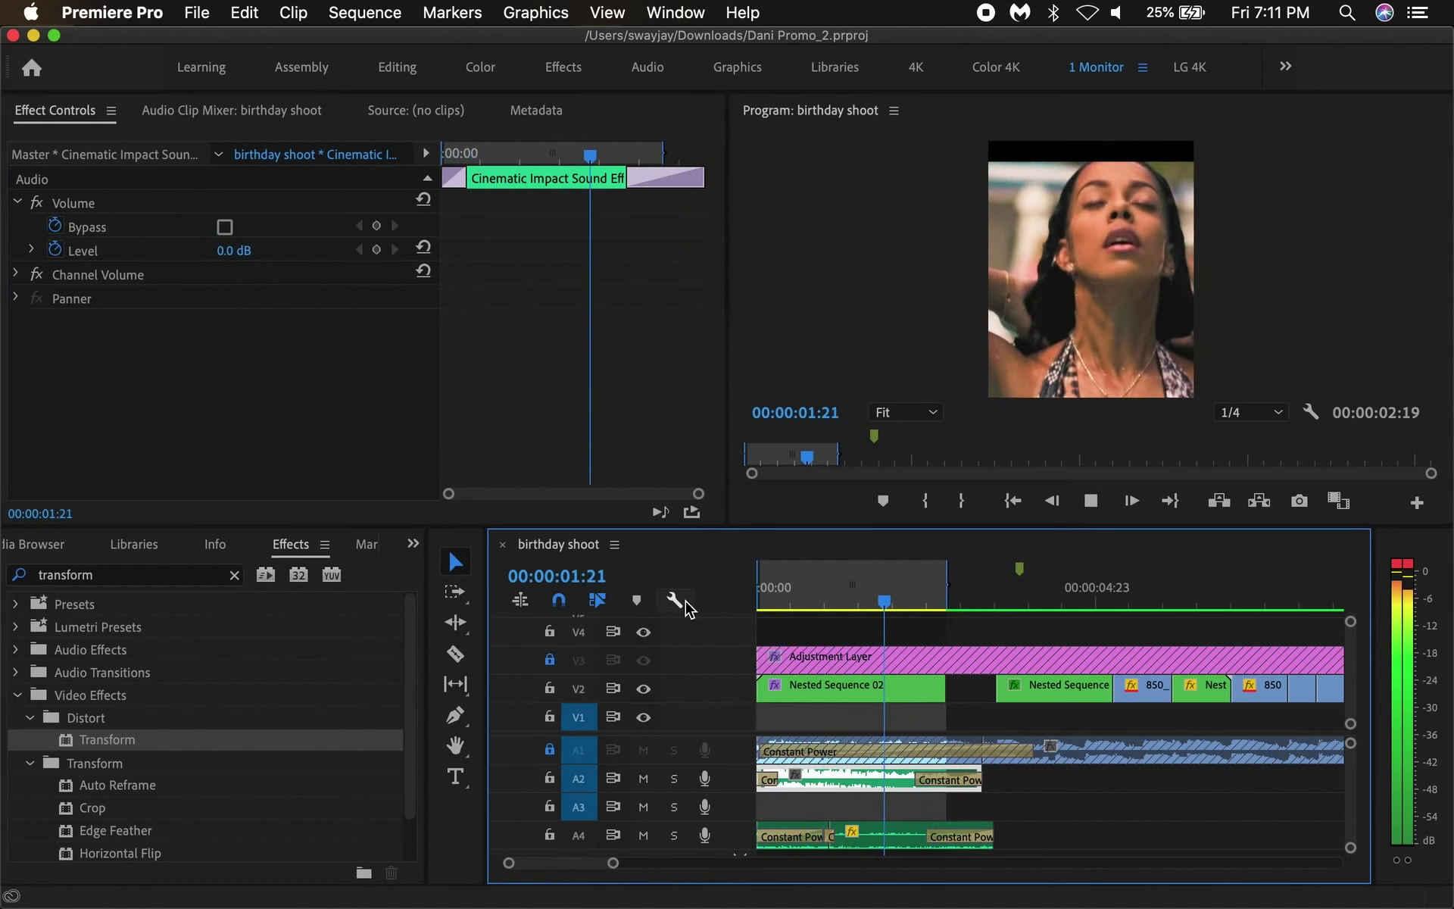
key(space)
click(815, 685)
scroll(383, 333, down, 4)
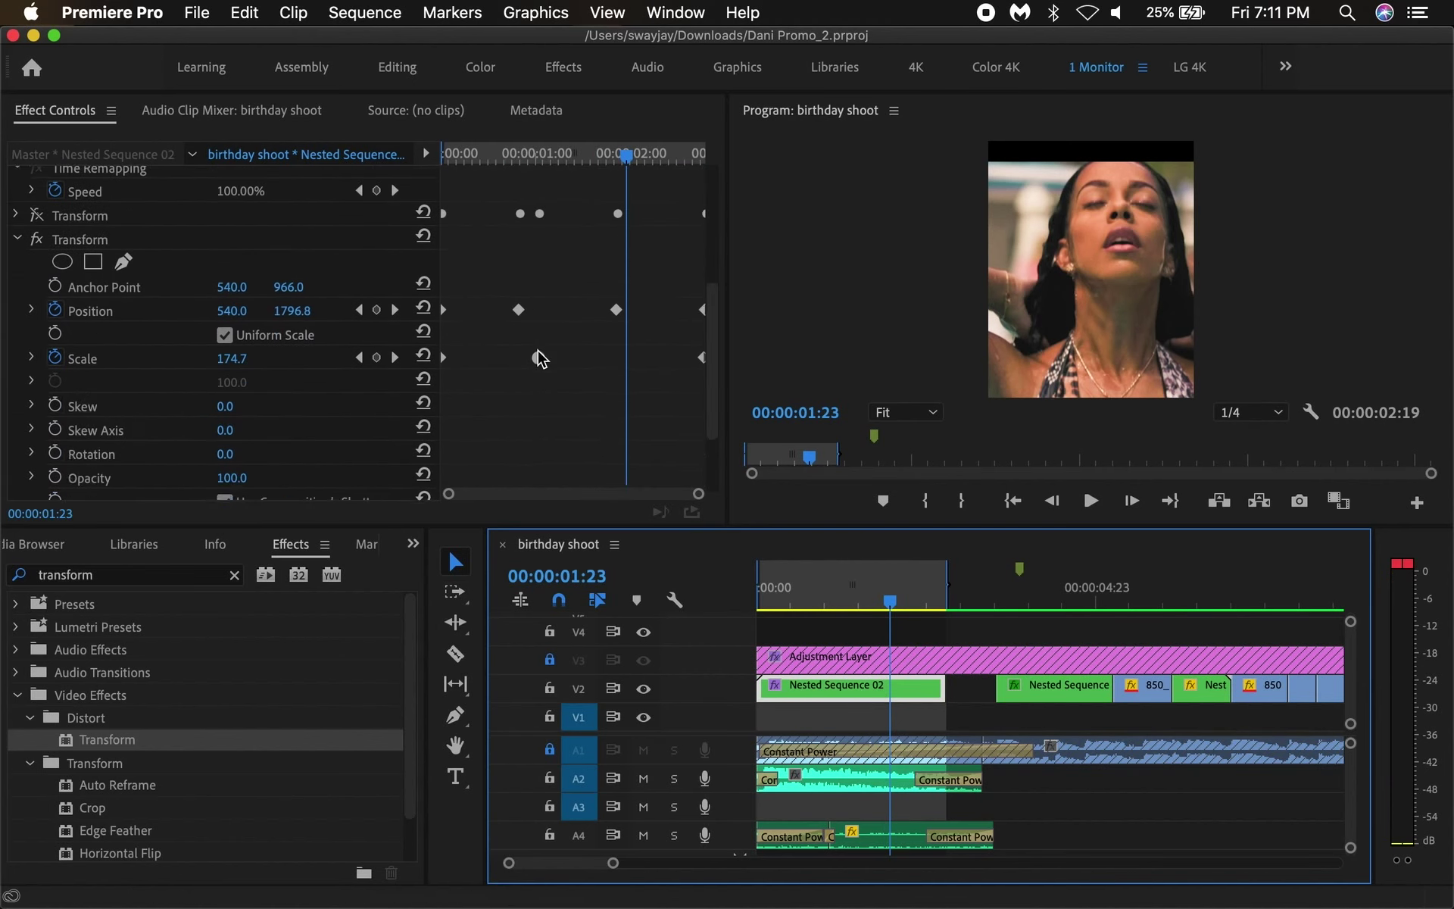
scroll(538, 357, down, 2)
scroll(585, 293, up, 1)
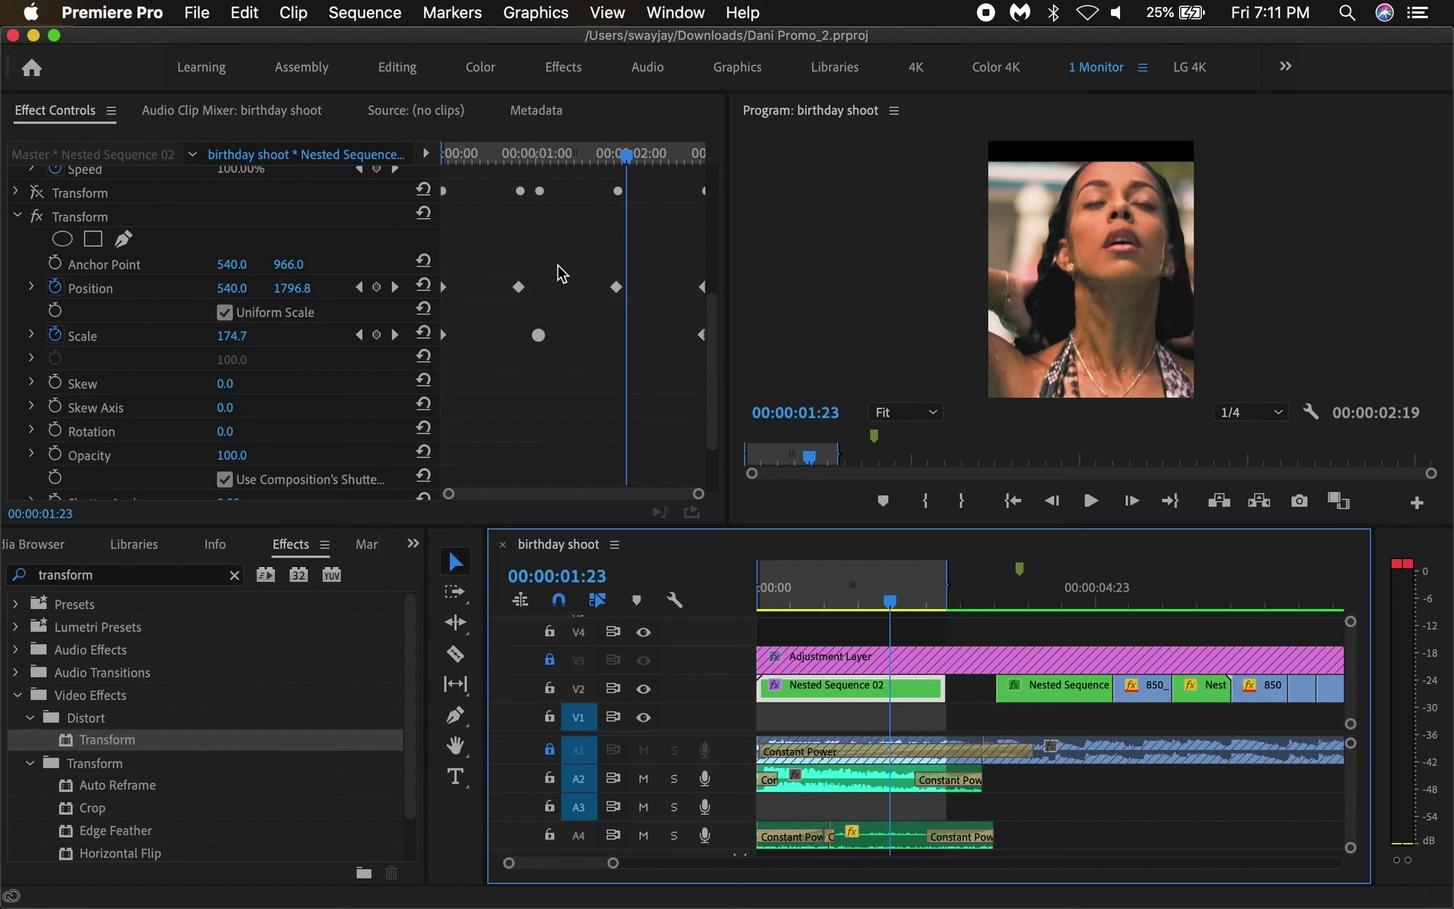
drag(560, 161, 612, 150)
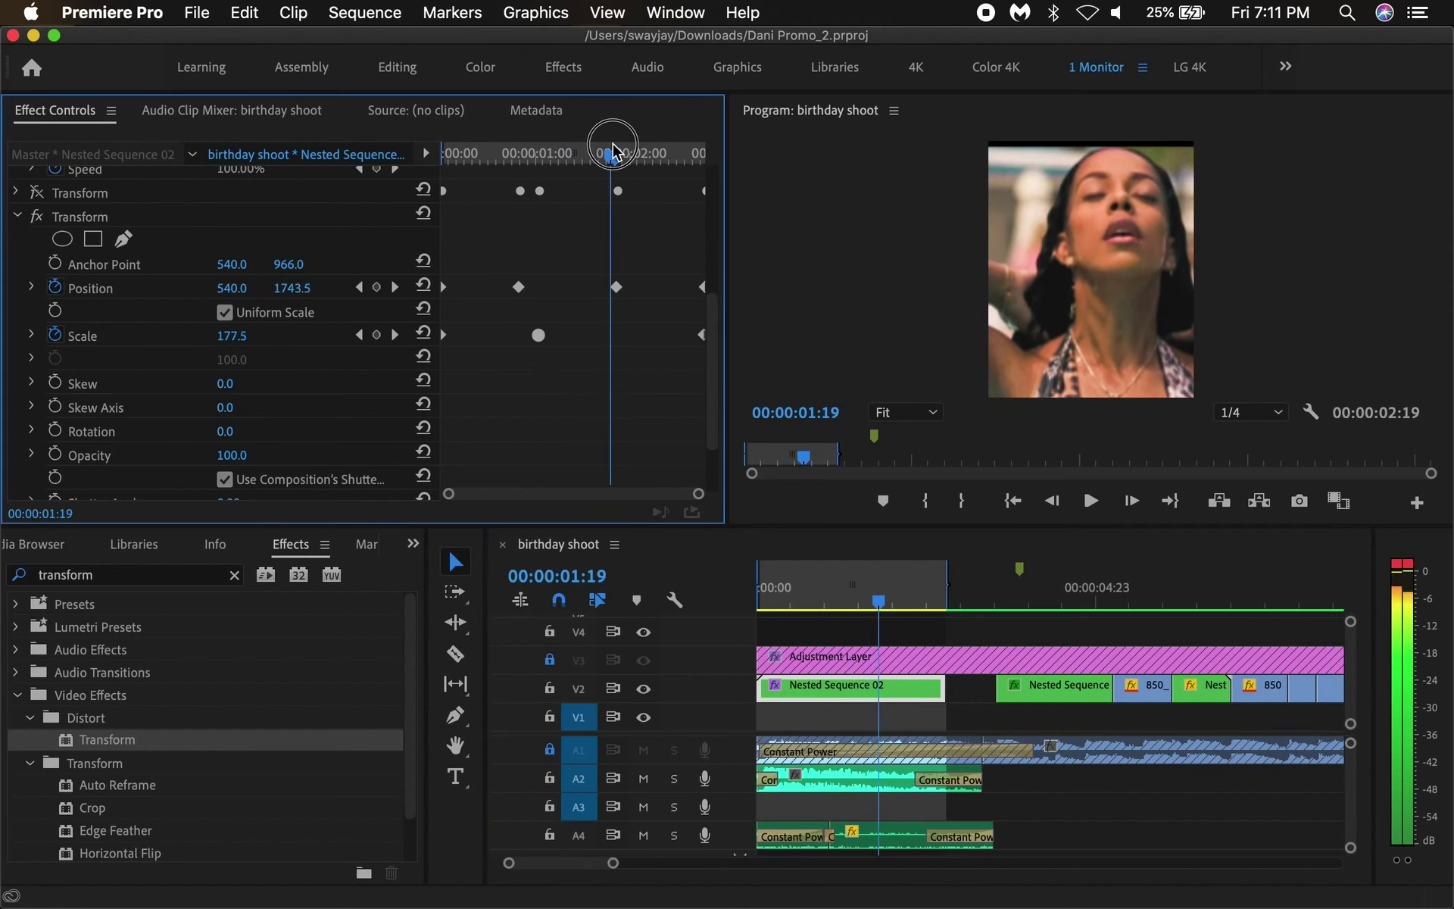
- Add a raised Position keyframe at 01:20 and review the motion around it
drag(615, 149, 616, 151)
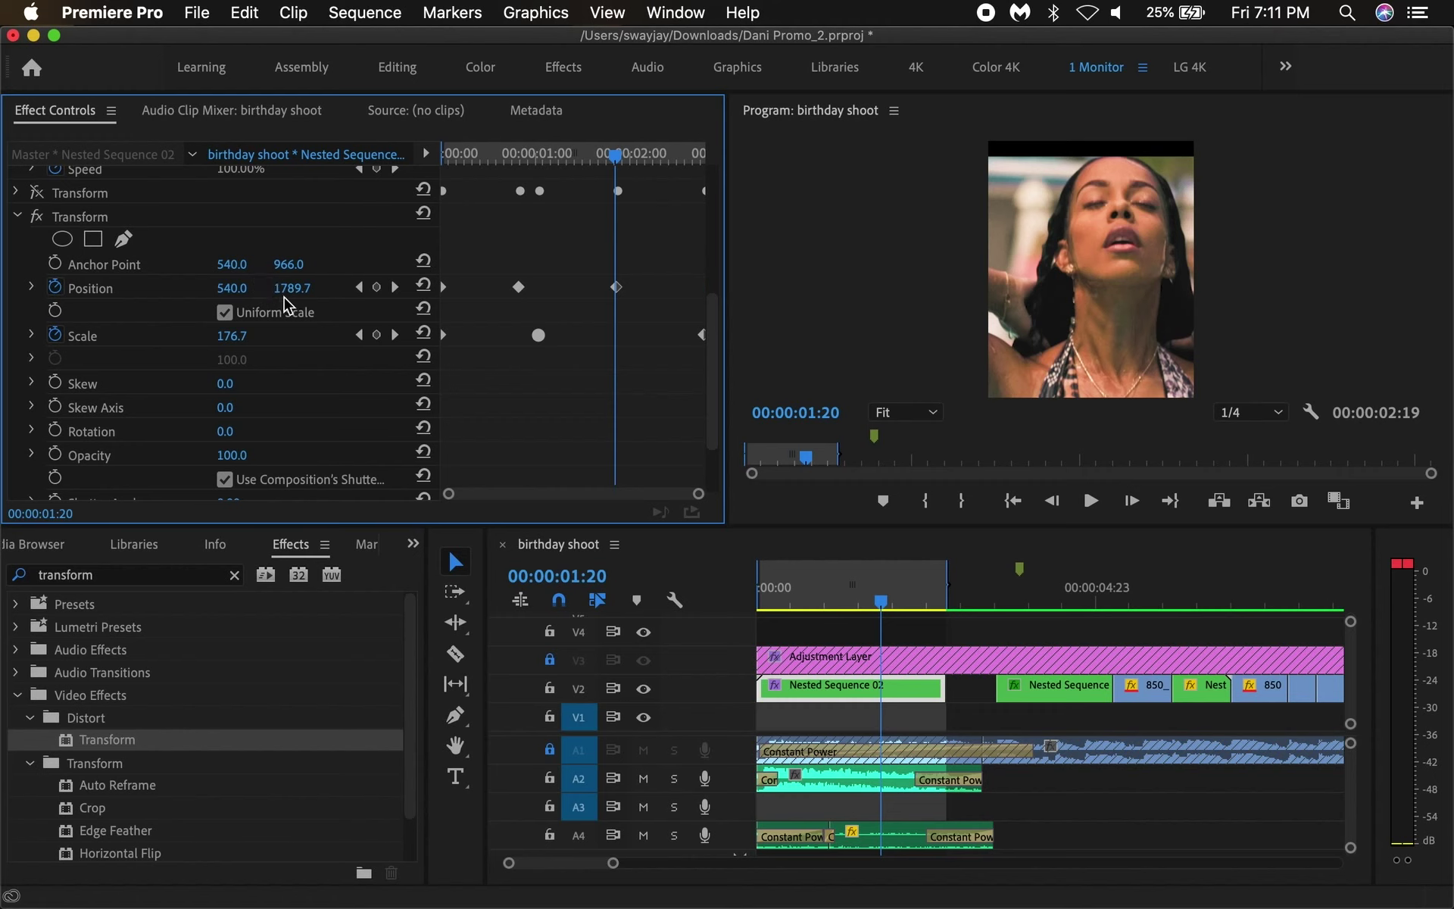
mouse_move(288, 292)
mouse_down()
mouse_move(261, 292)
mouse_move(482, 290)
mouse_up()
mouse_move(482, 152)
mouse_down()
mouse_move(634, 146)
mouse_move(621, 155)
mouse_up()
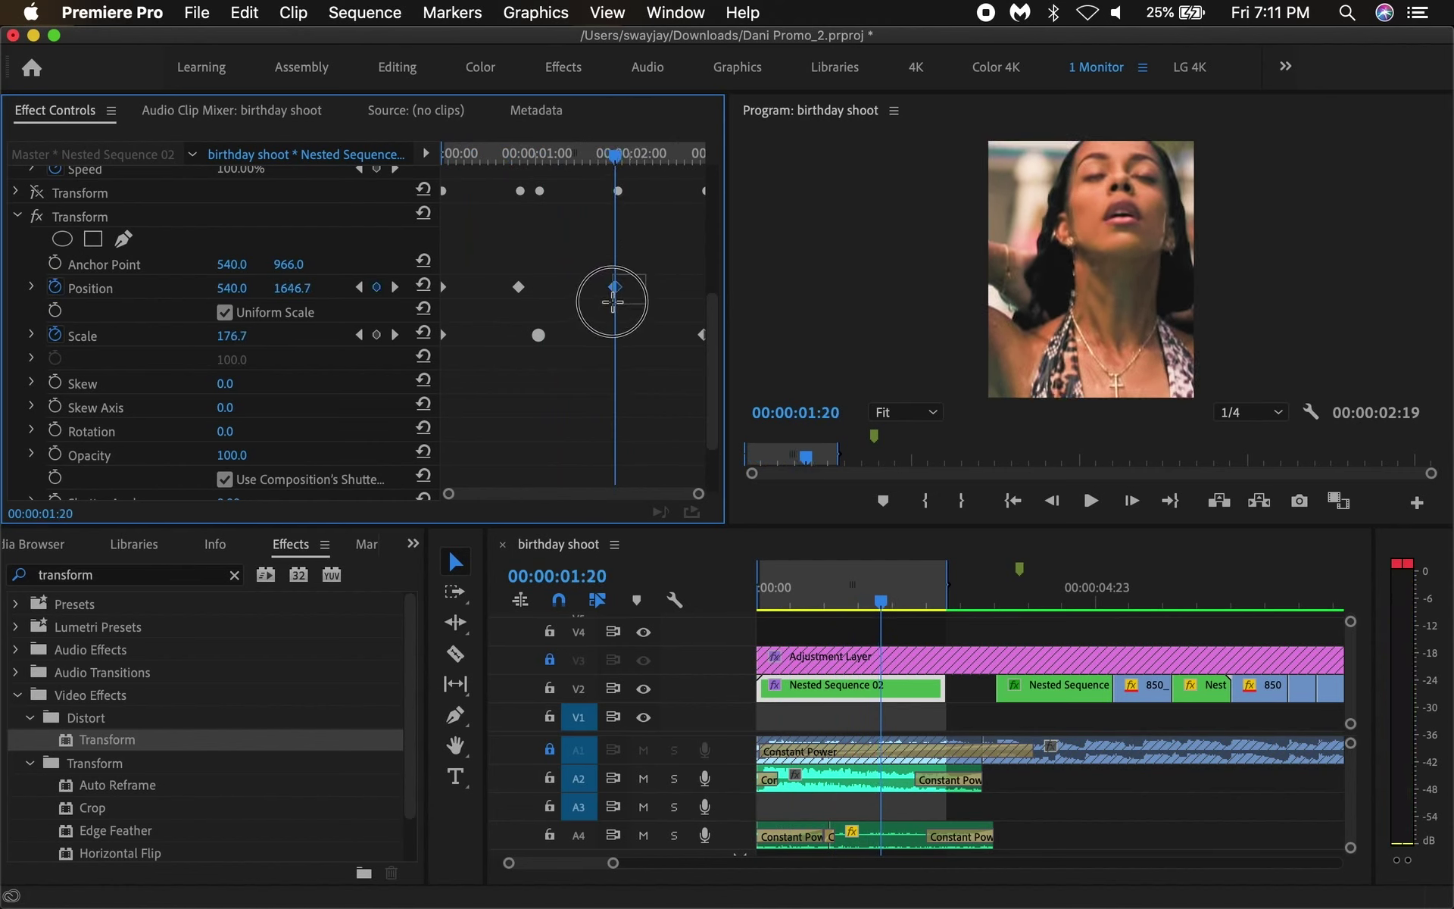
- Delete the old 02:00 keyframe and place a final Position keyframe near Y 1152 at about 02:16
key(Delete)
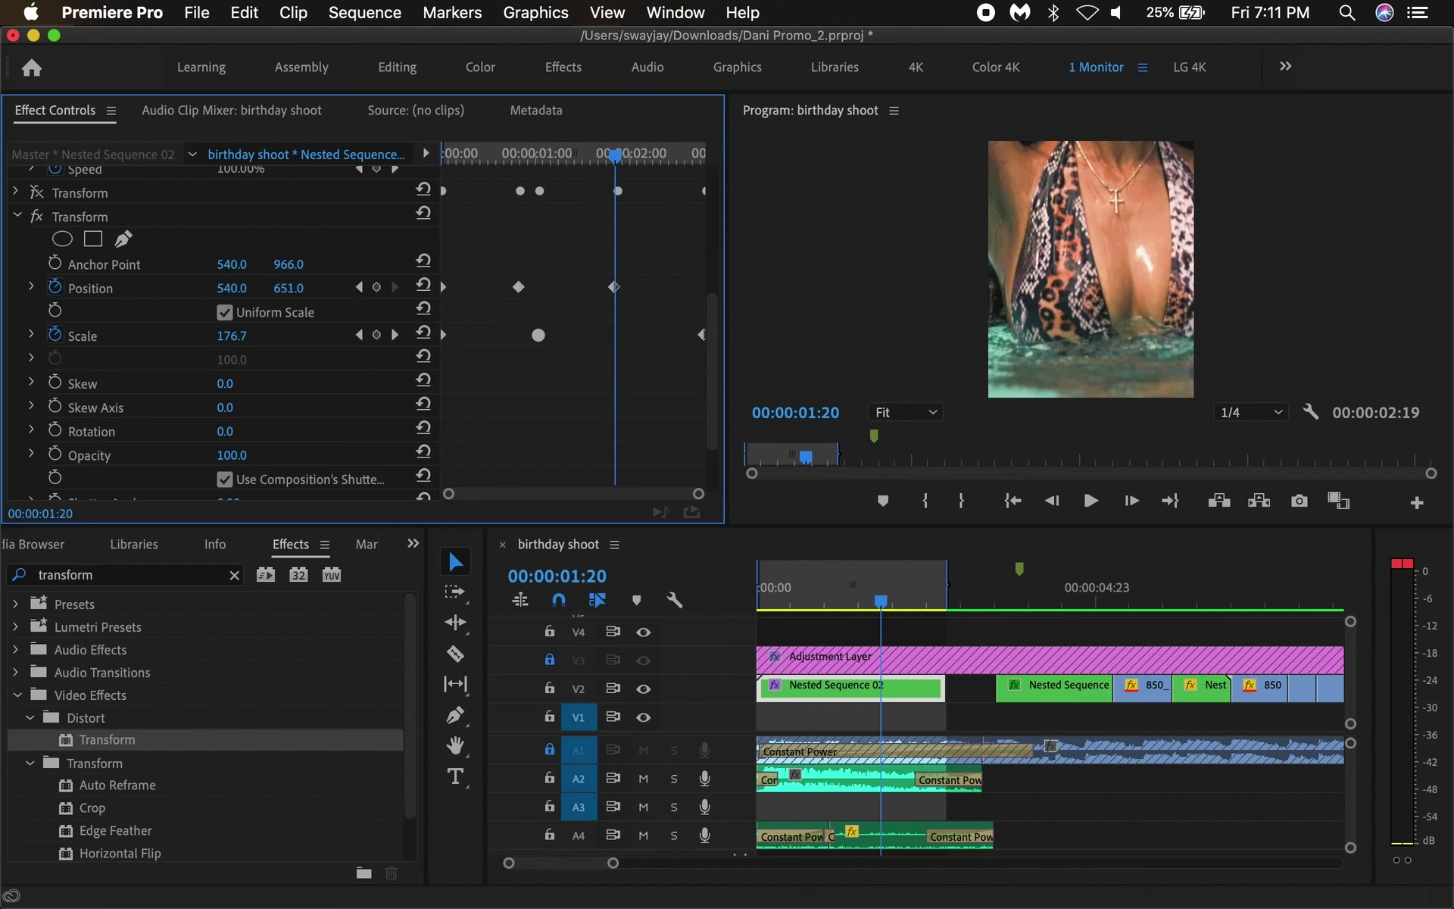
drag(288, 288, 420, 288)
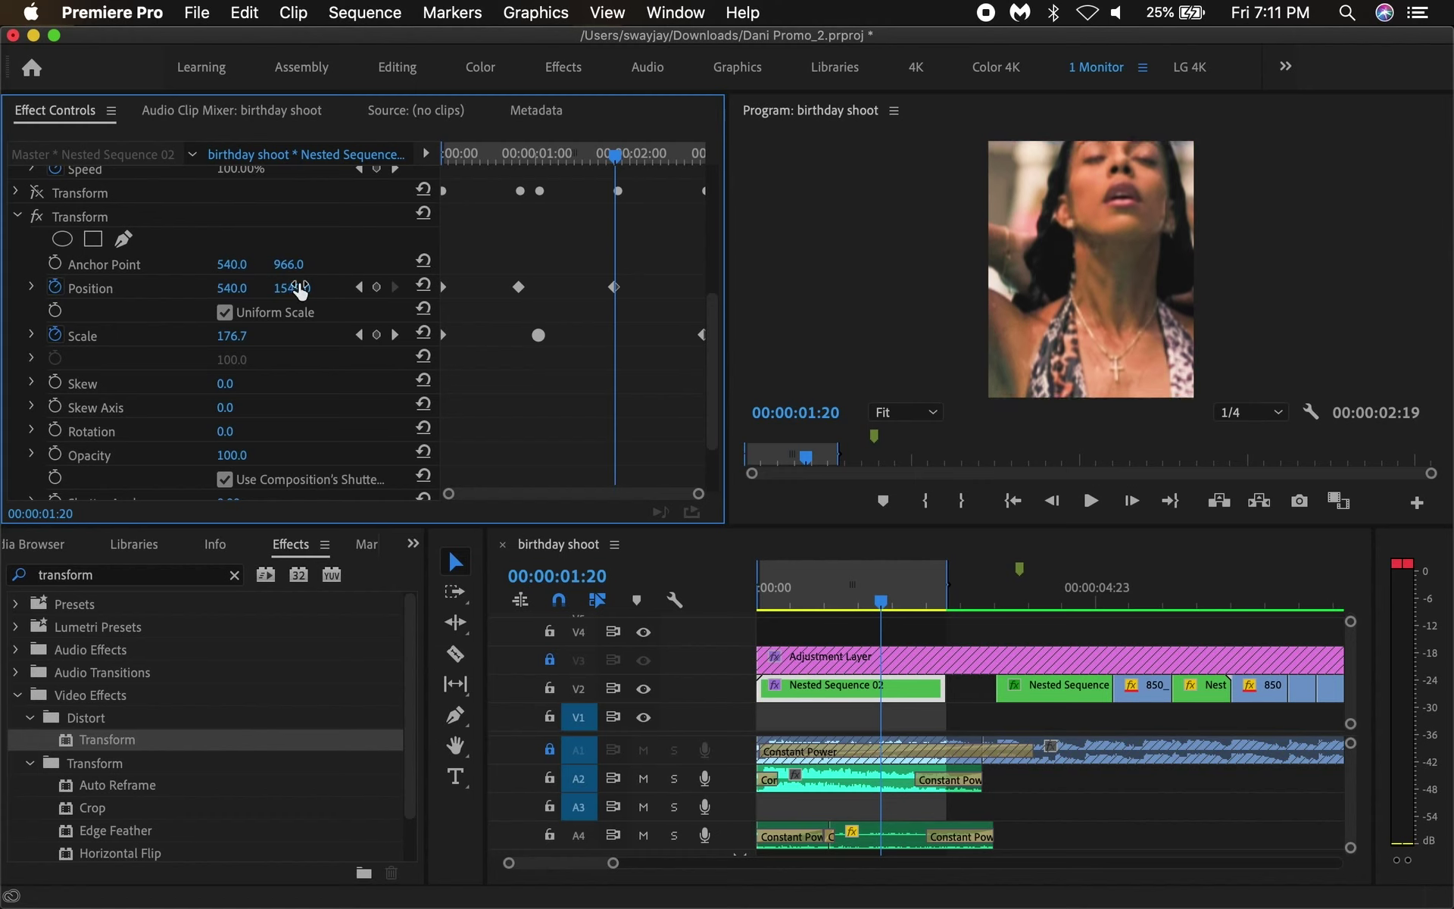
drag(615, 288, 697, 288)
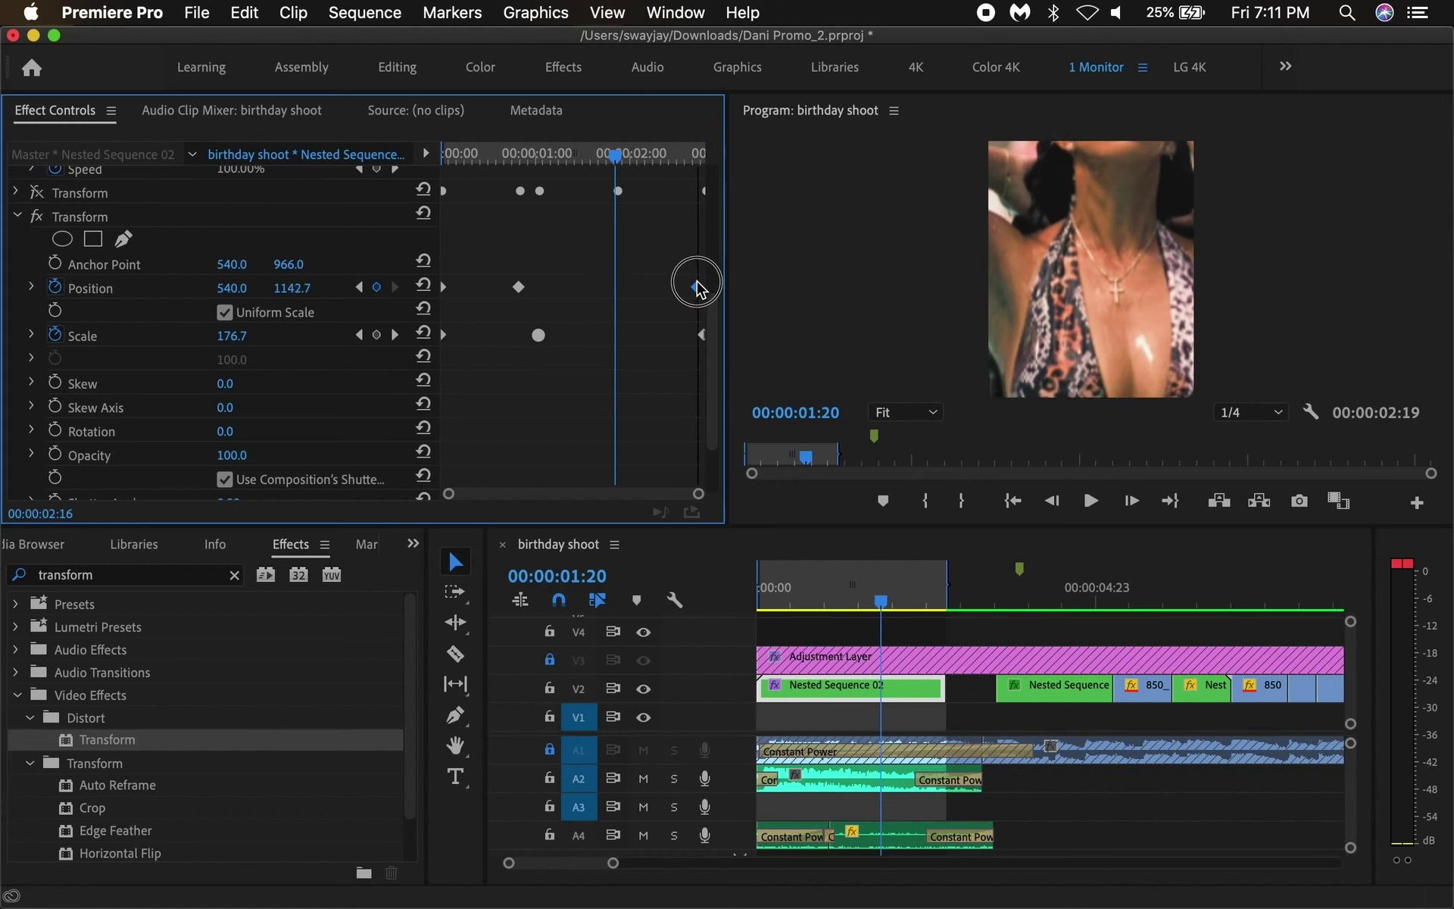
mouse_move(583, 165)
mouse_down()
mouse_move(706, 144)
mouse_move(638, 156)
mouse_up()
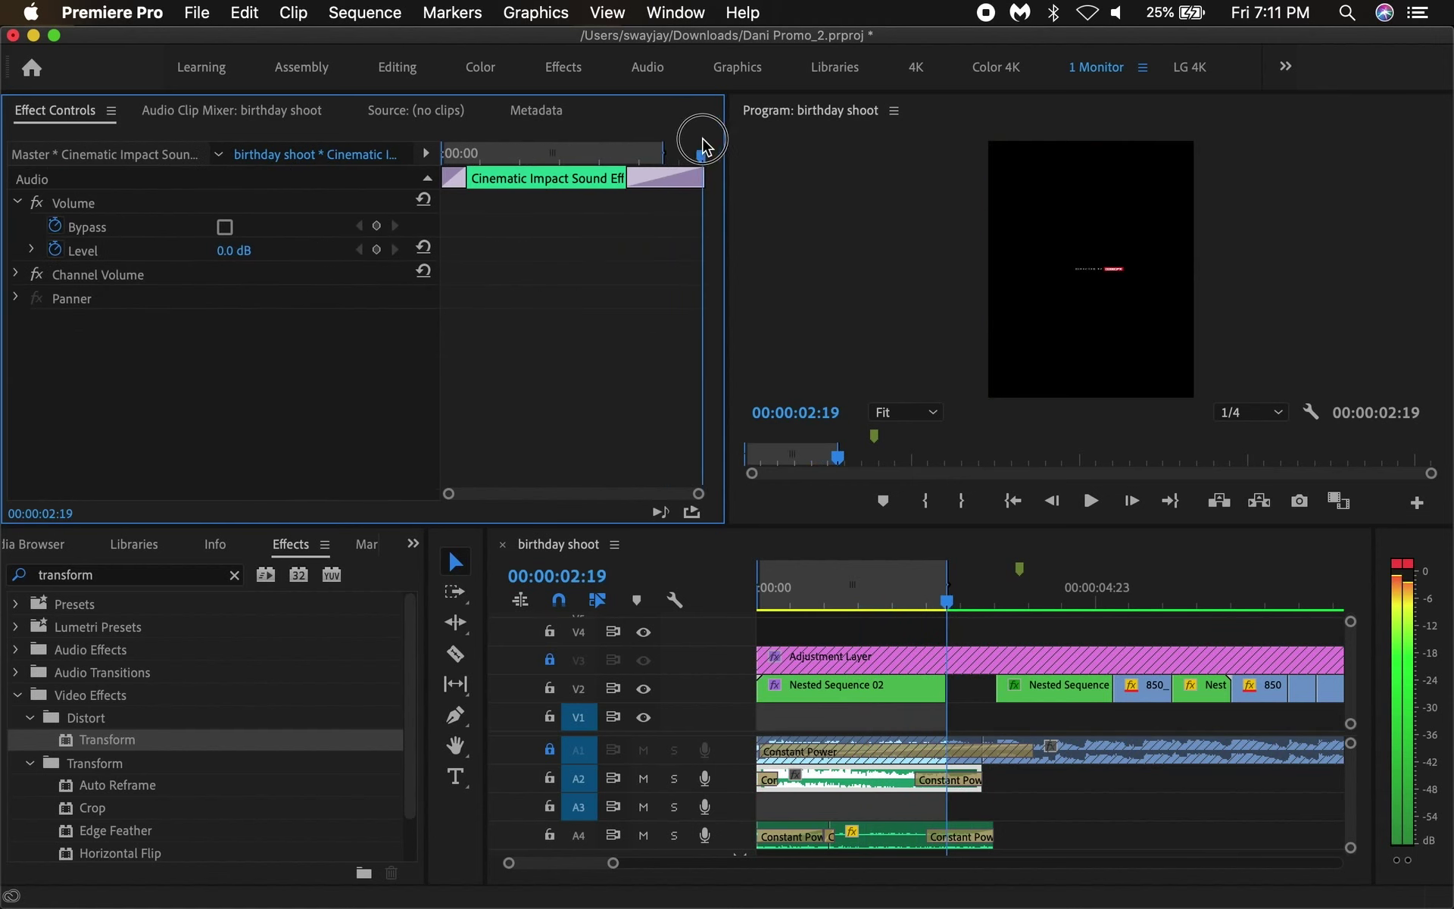
- Reselect Nested Sequence 02 and nudge its final Position keyframe to the clip's end
click(889, 696)
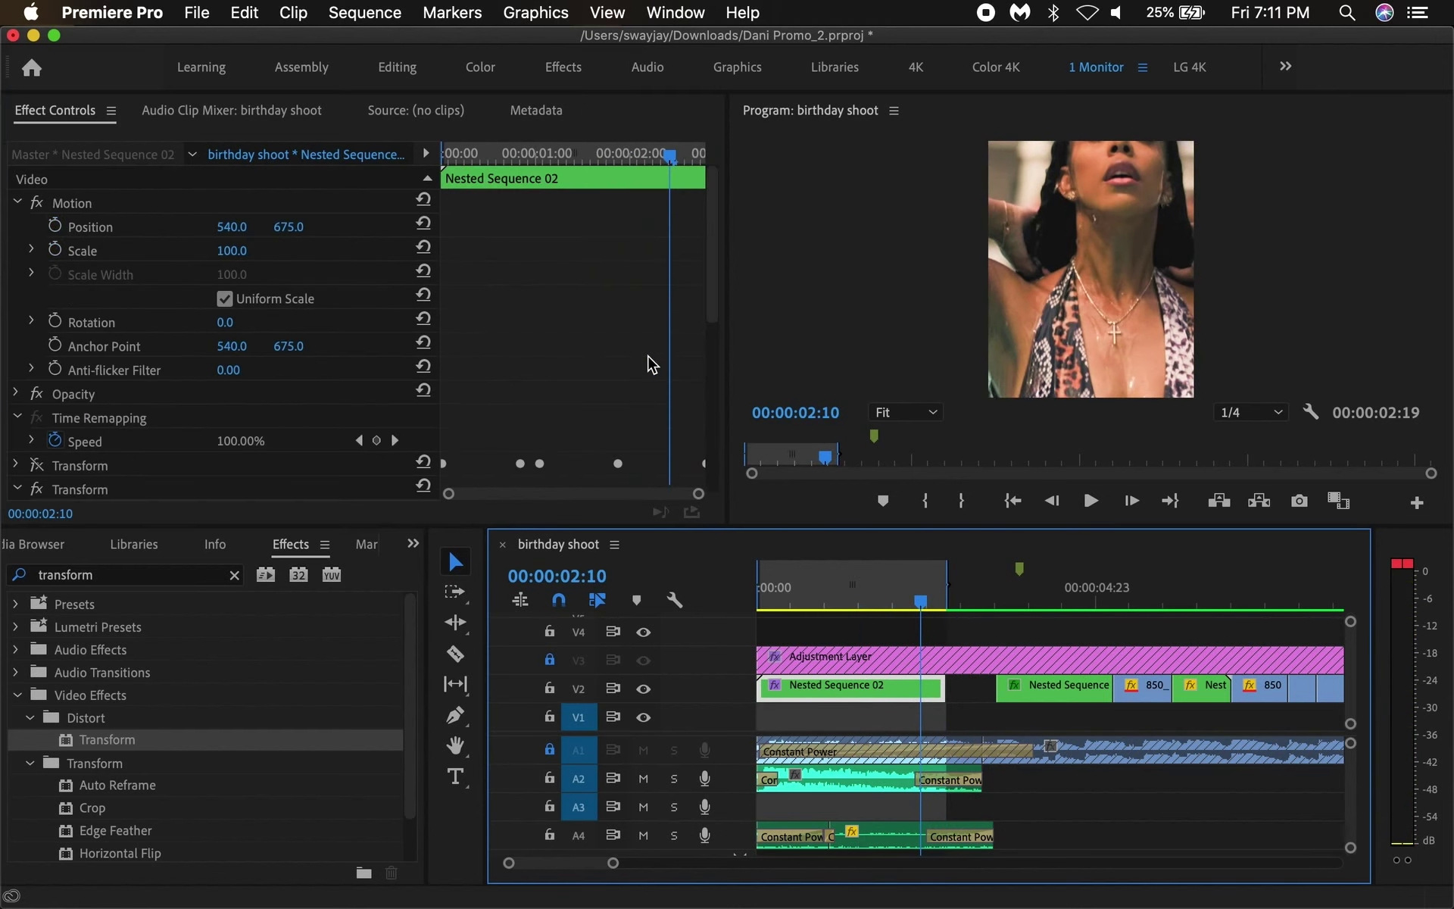
scroll(652, 362, down, 5)
scroll(654, 333, up, 2)
drag(691, 316, 705, 318)
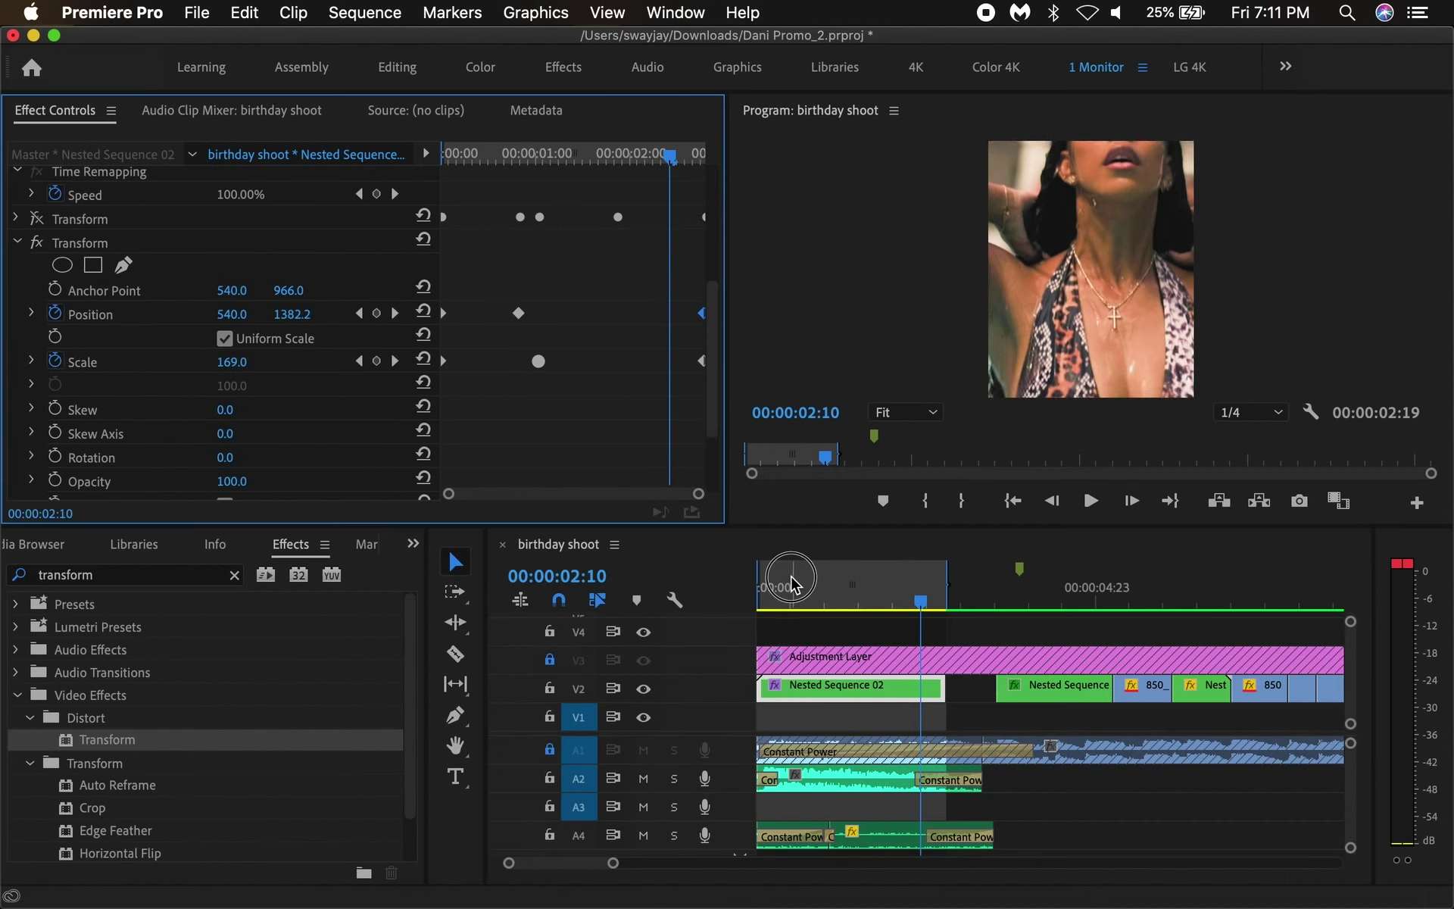
- Play the animated sequence from the start a few times and return to 00:00
drag(792, 583, 752, 582)
key(space)
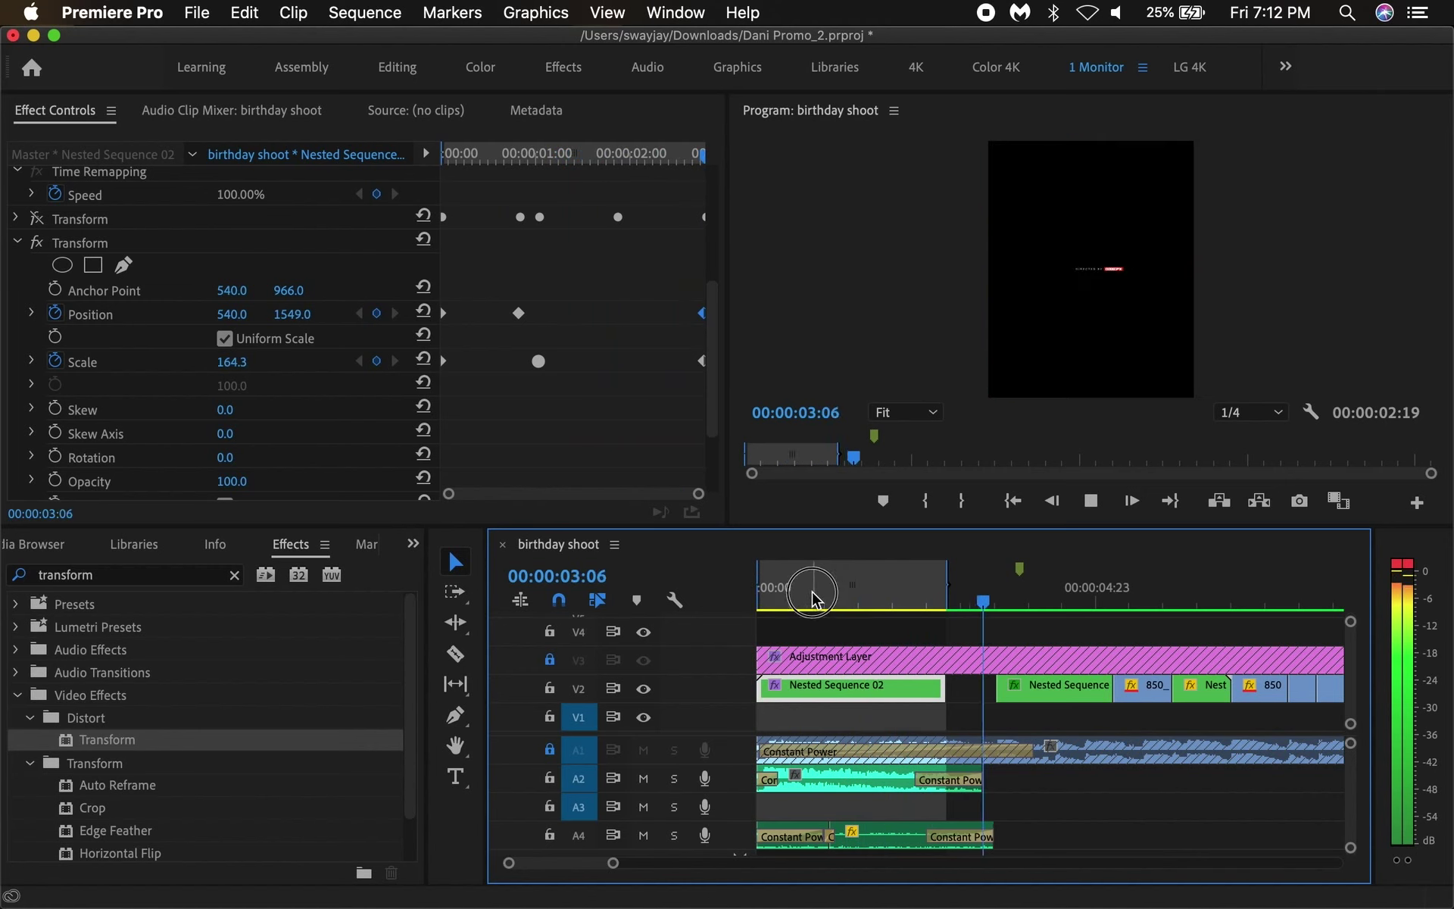
drag(812, 599, 753, 598)
key(space)
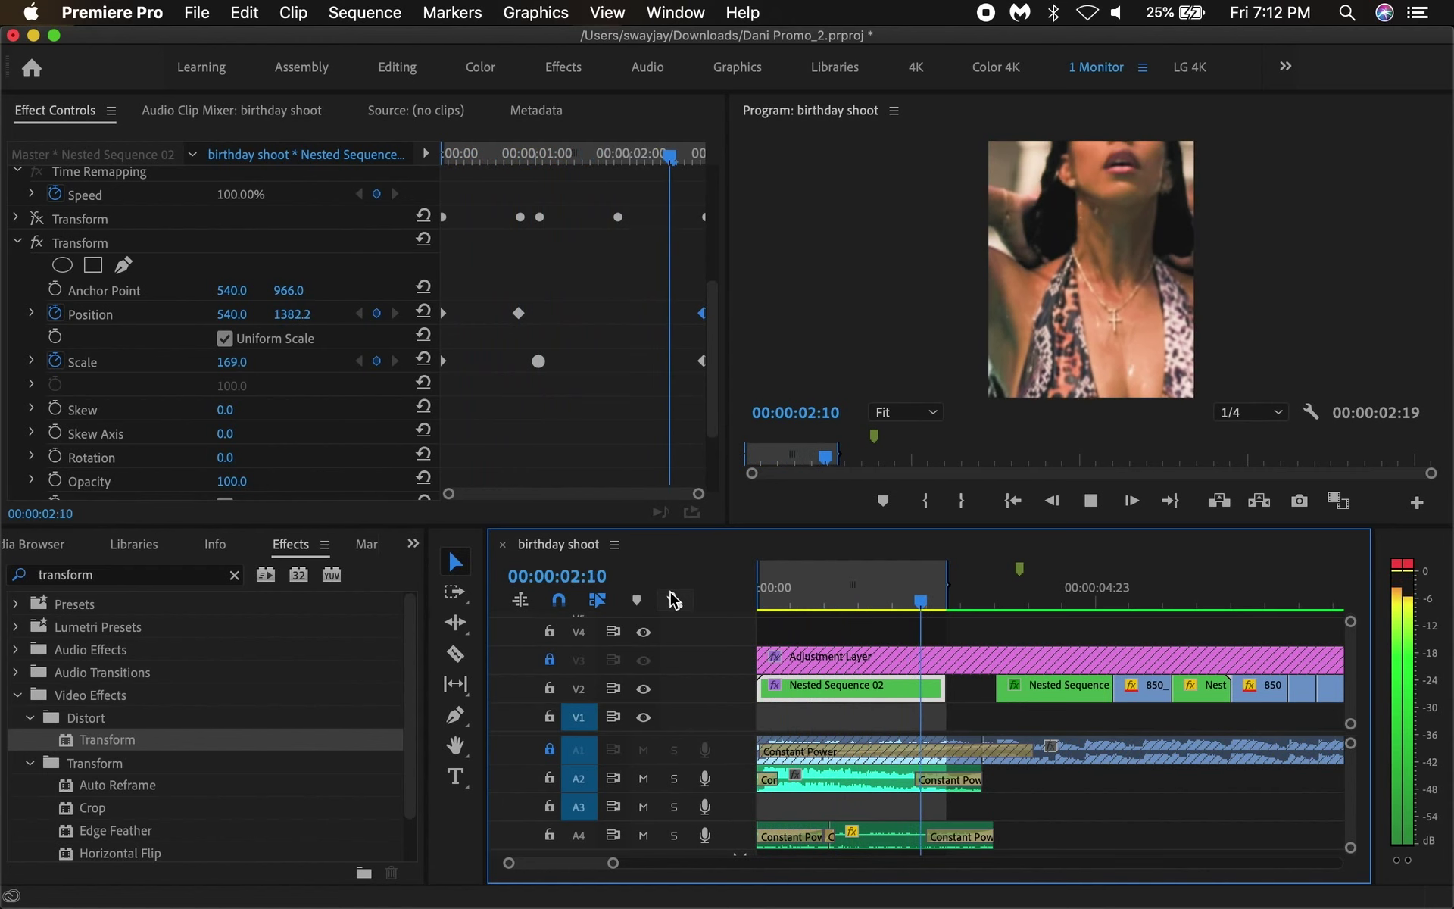
key(space)
click(764, 604)
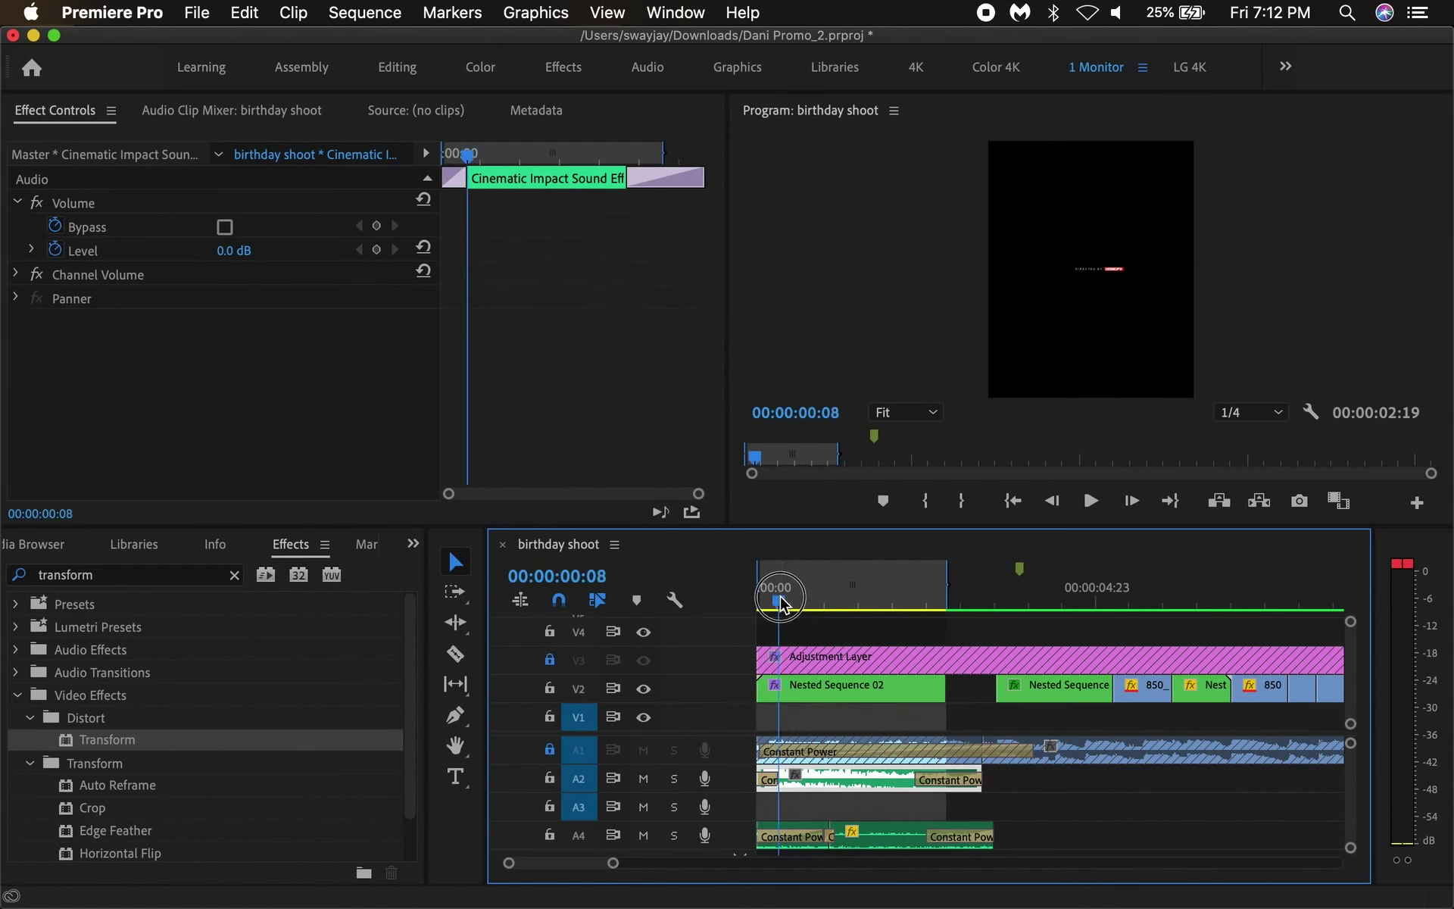
- Turn on Rotation keyframing and set the opening rotation to -8.0°
click(783, 691)
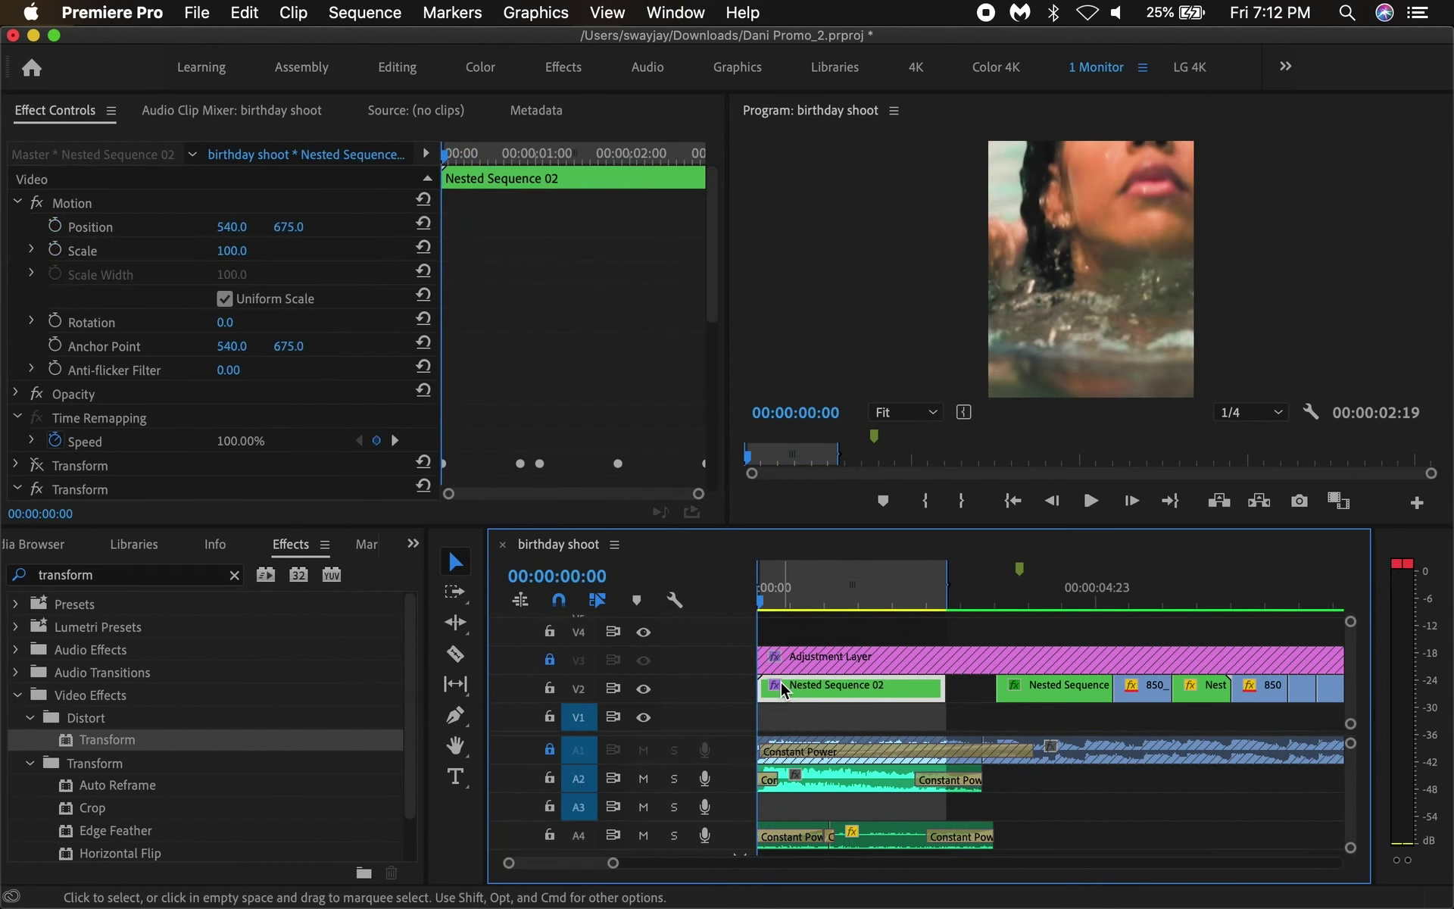
scroll(466, 273, down, 5)
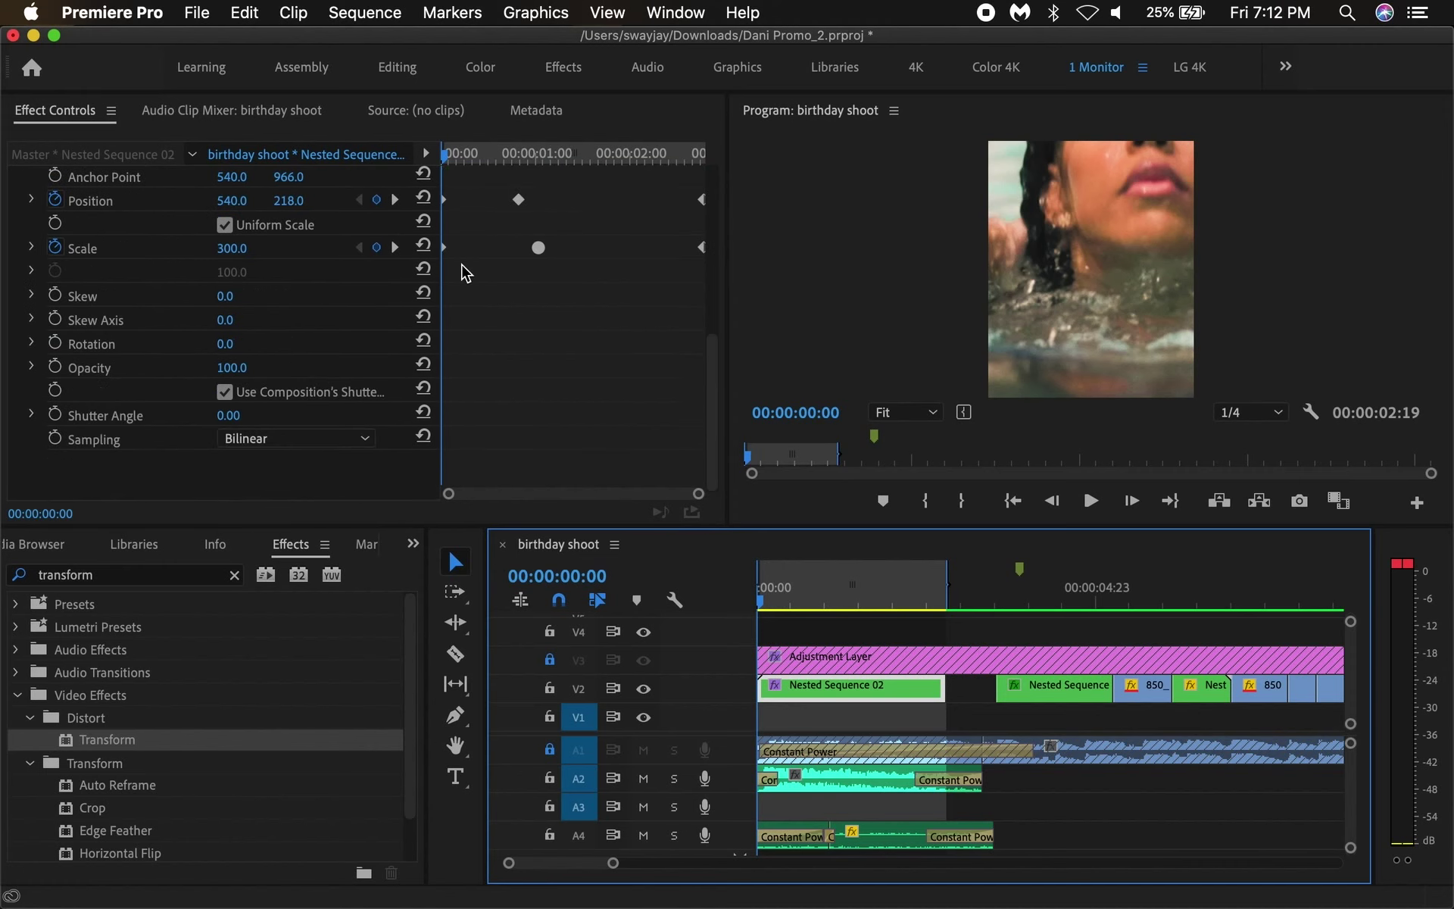
click(57, 346)
click(55, 345)
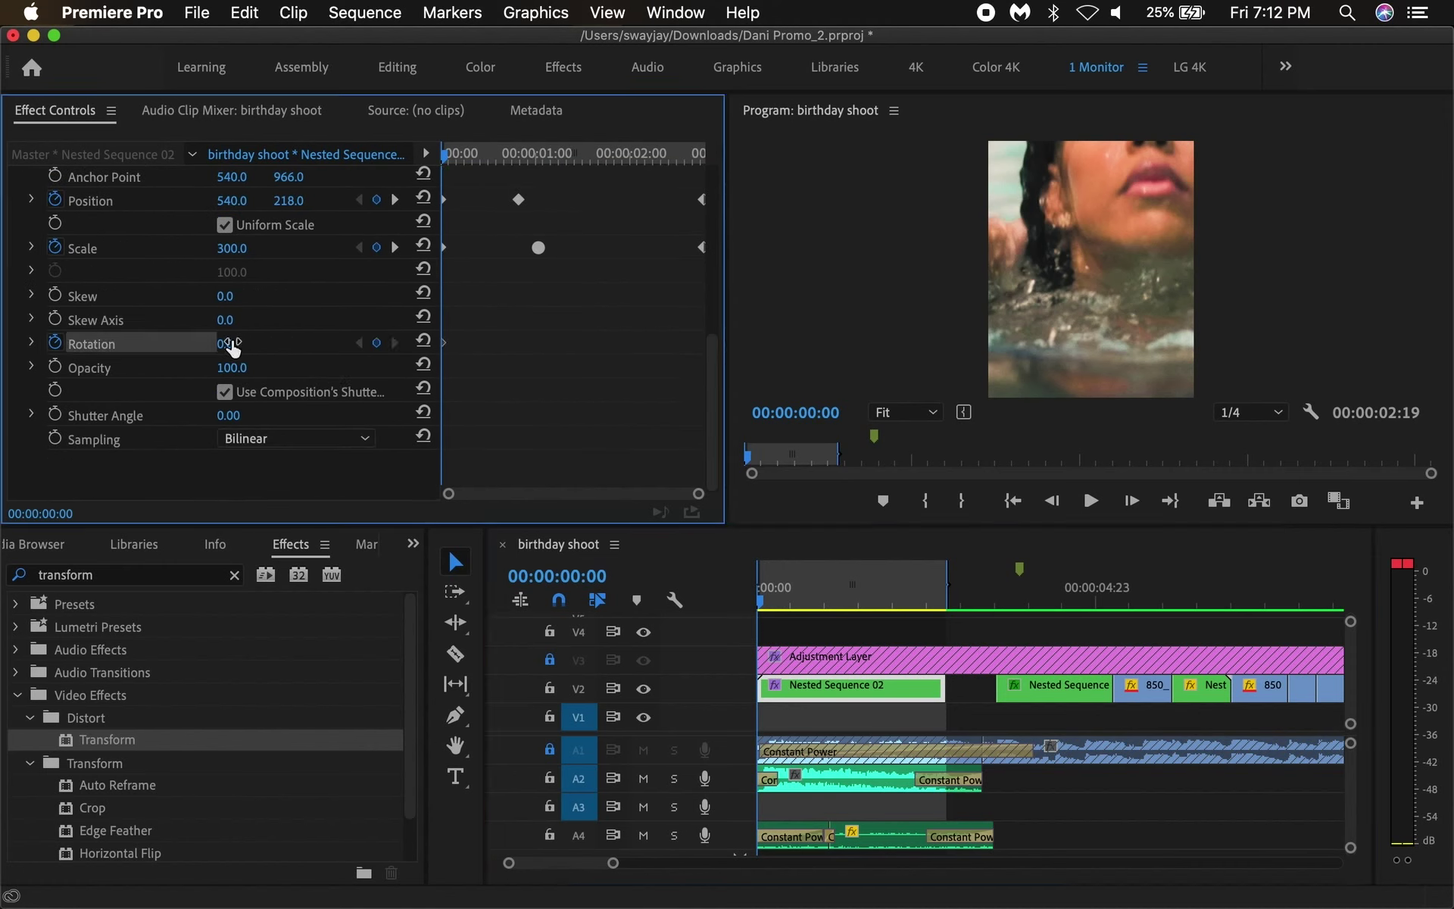
text(8)
key(Return)
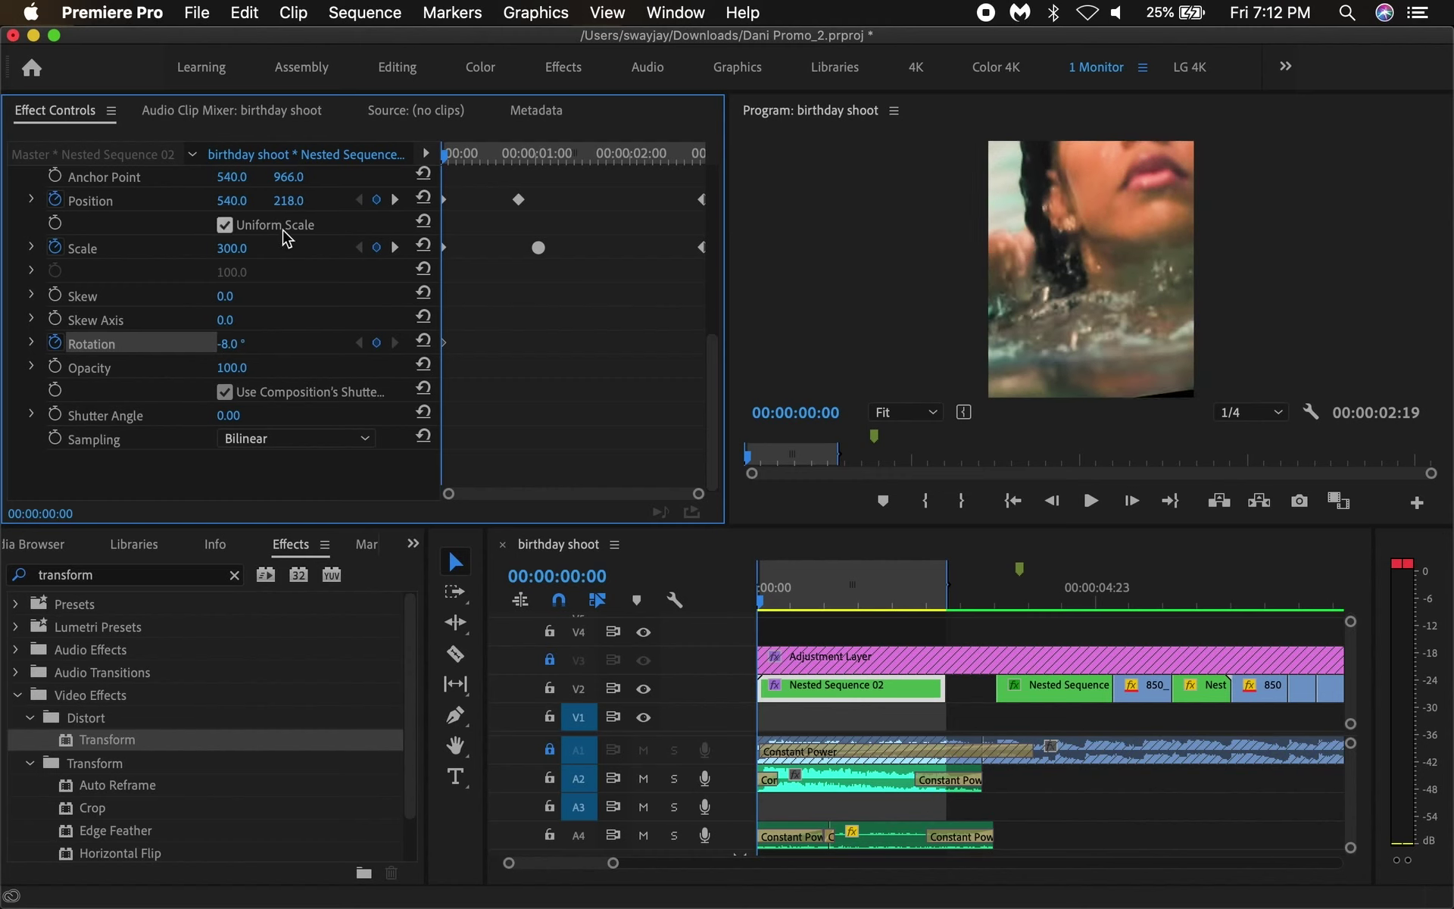
- Set the opening Position Y to 285 and preview the first few frames
scroll(284, 232, up, 1)
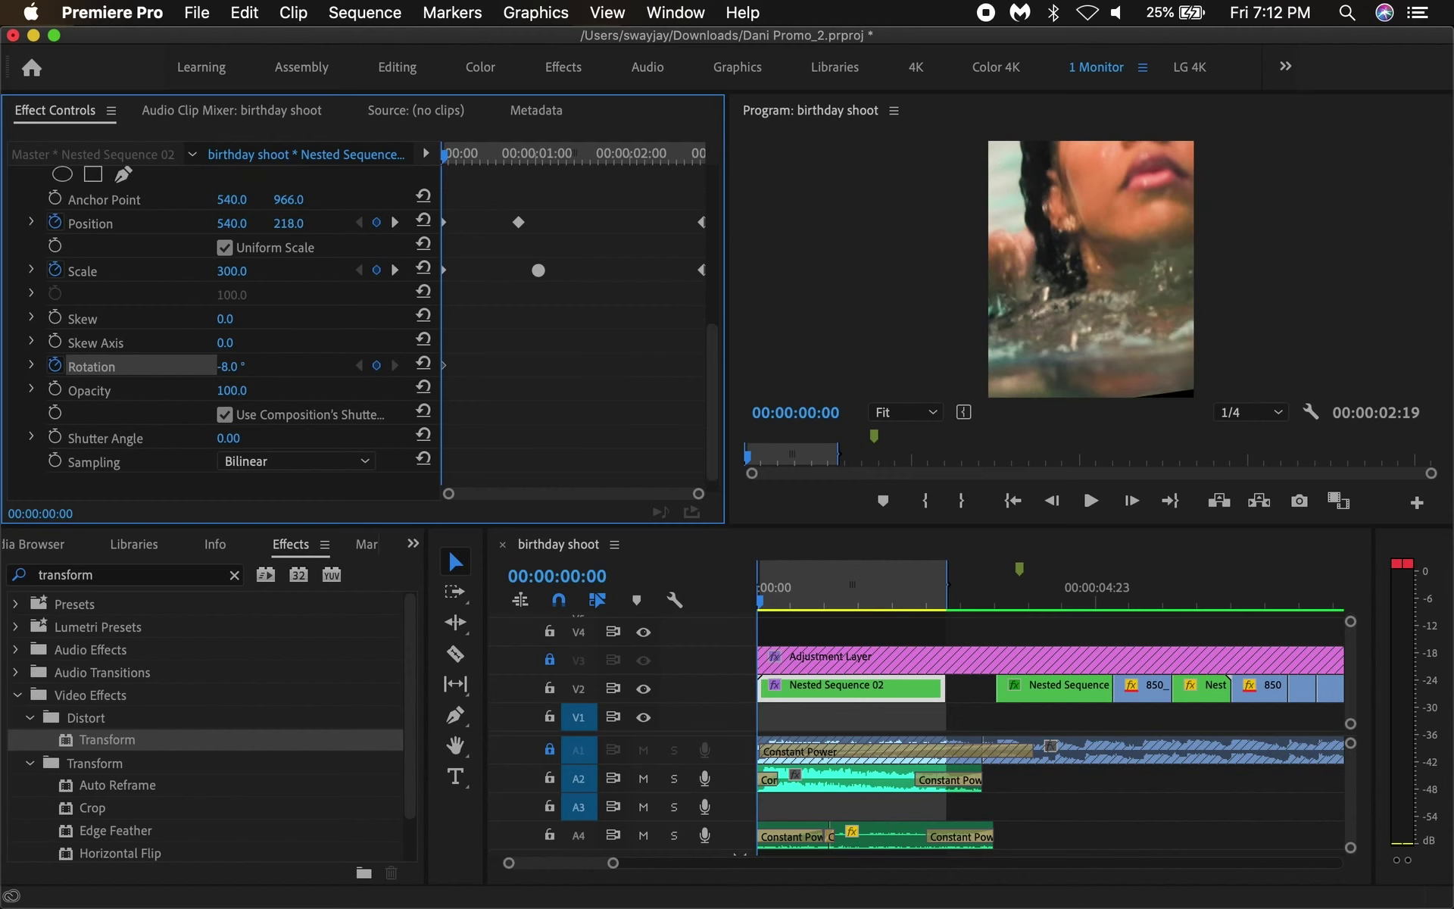
drag(289, 222, 340, 223)
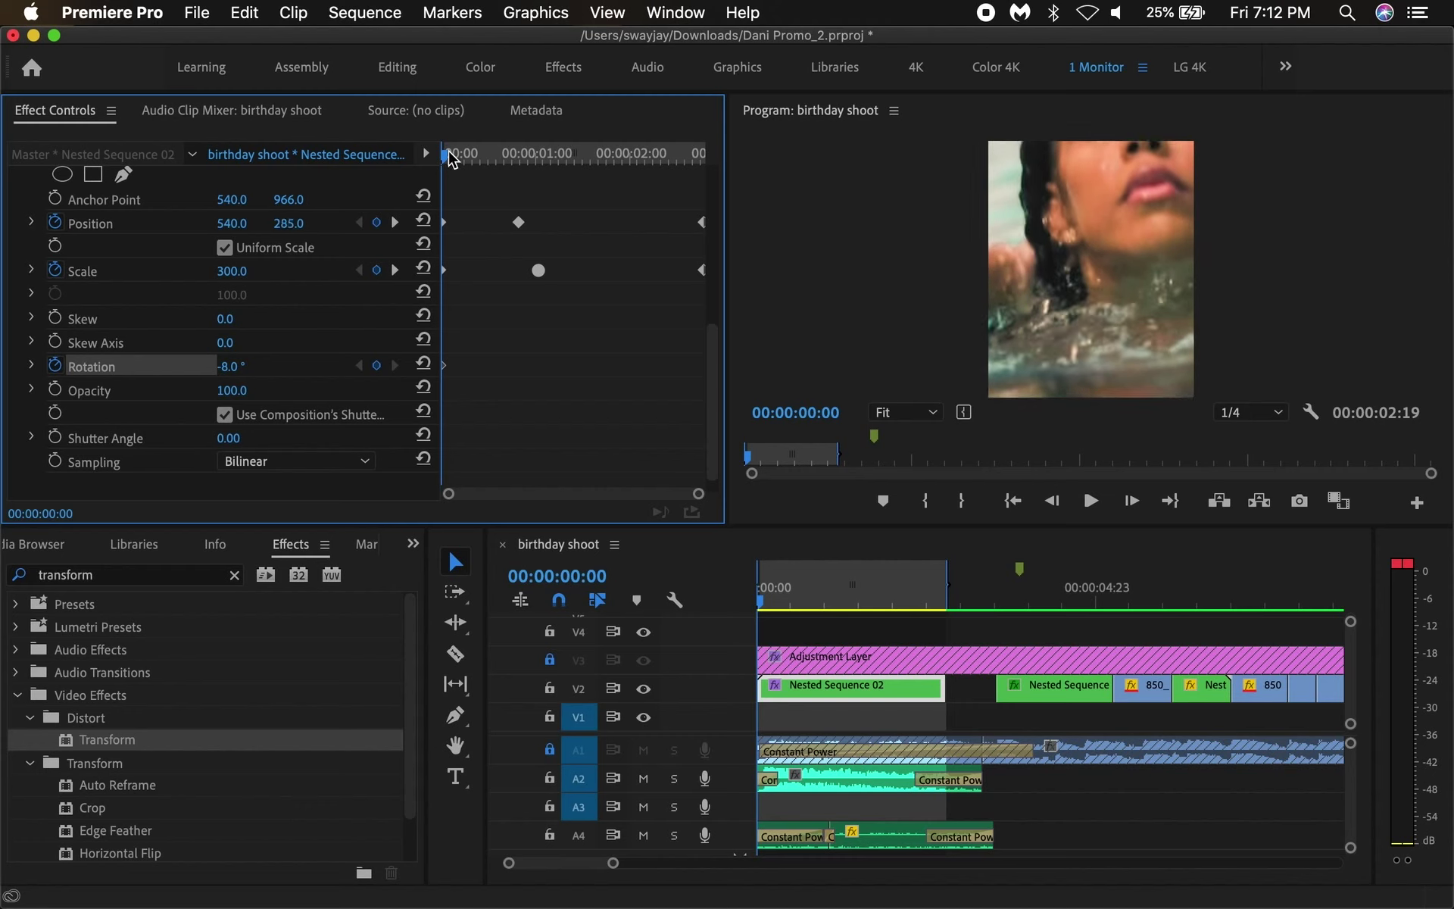
drag(447, 154, 545, 146)
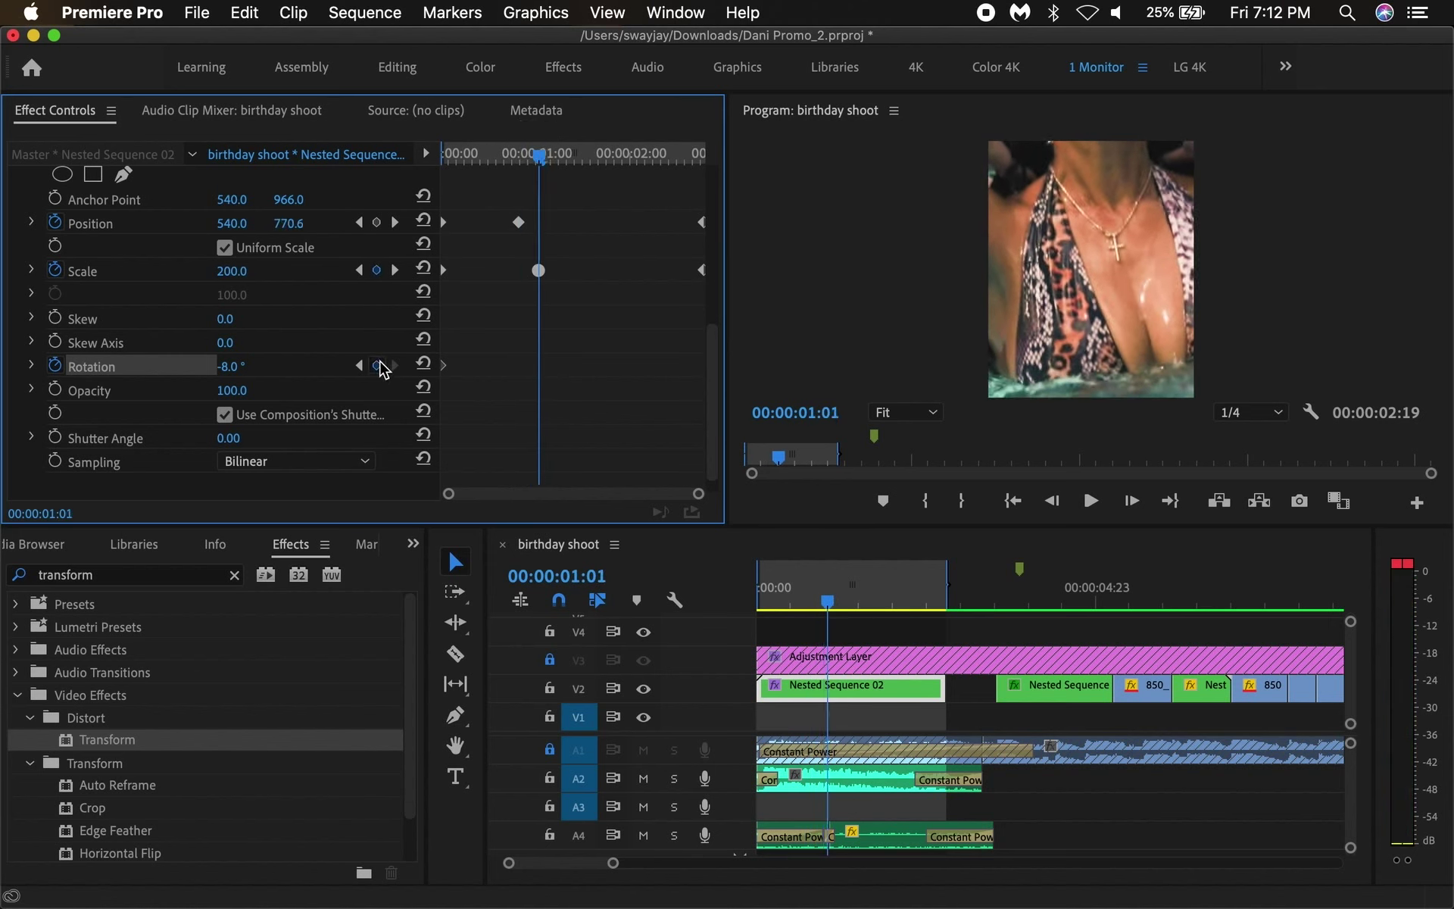
- Move the last Rotation keyframe to the clip's end and play the animation back
drag(559, 153, 650, 154)
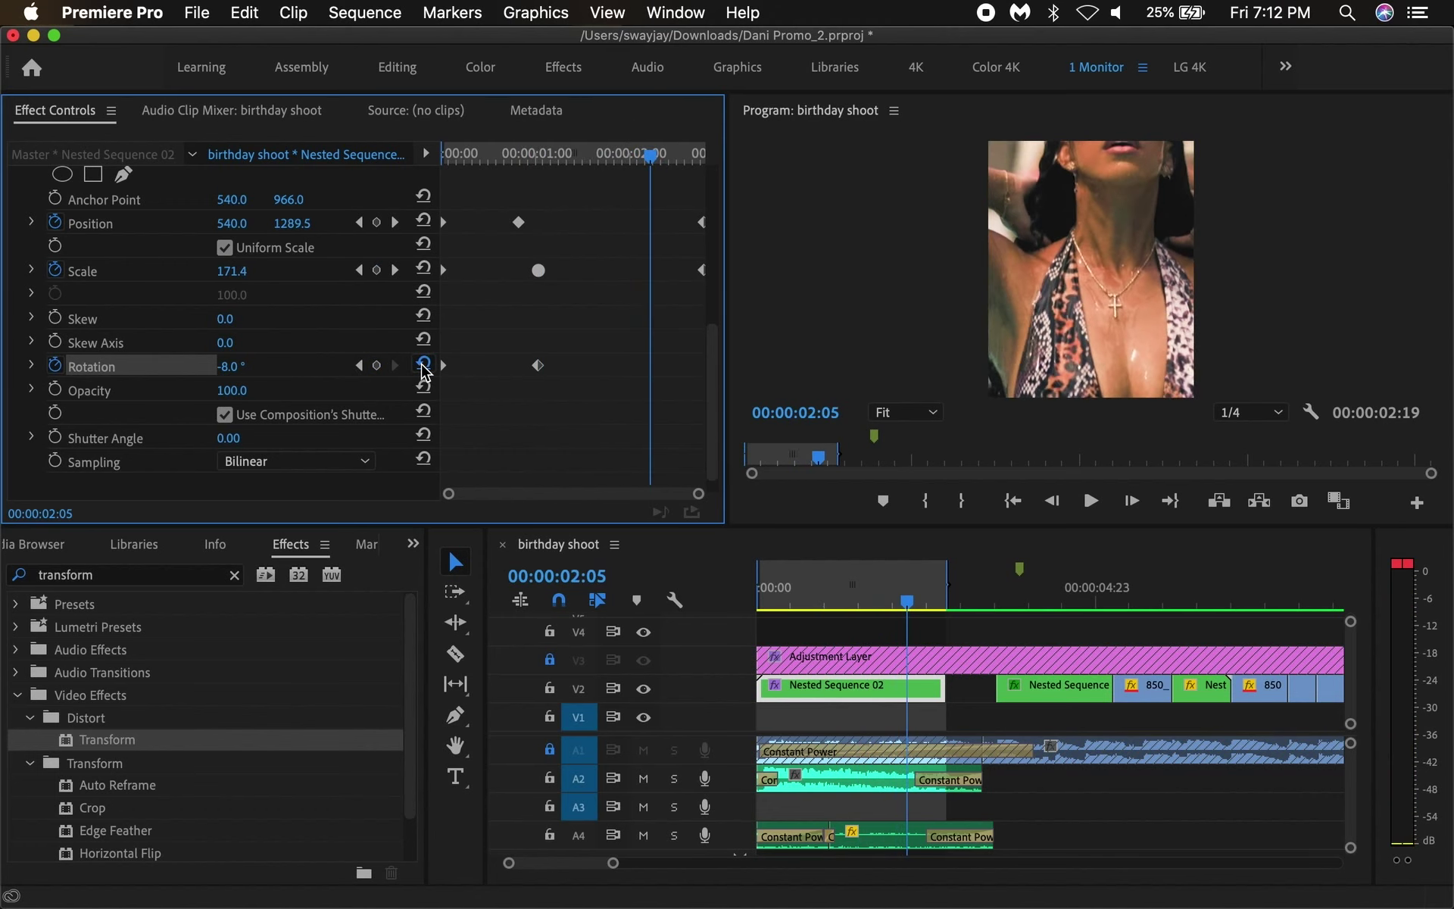
drag(651, 366, 709, 364)
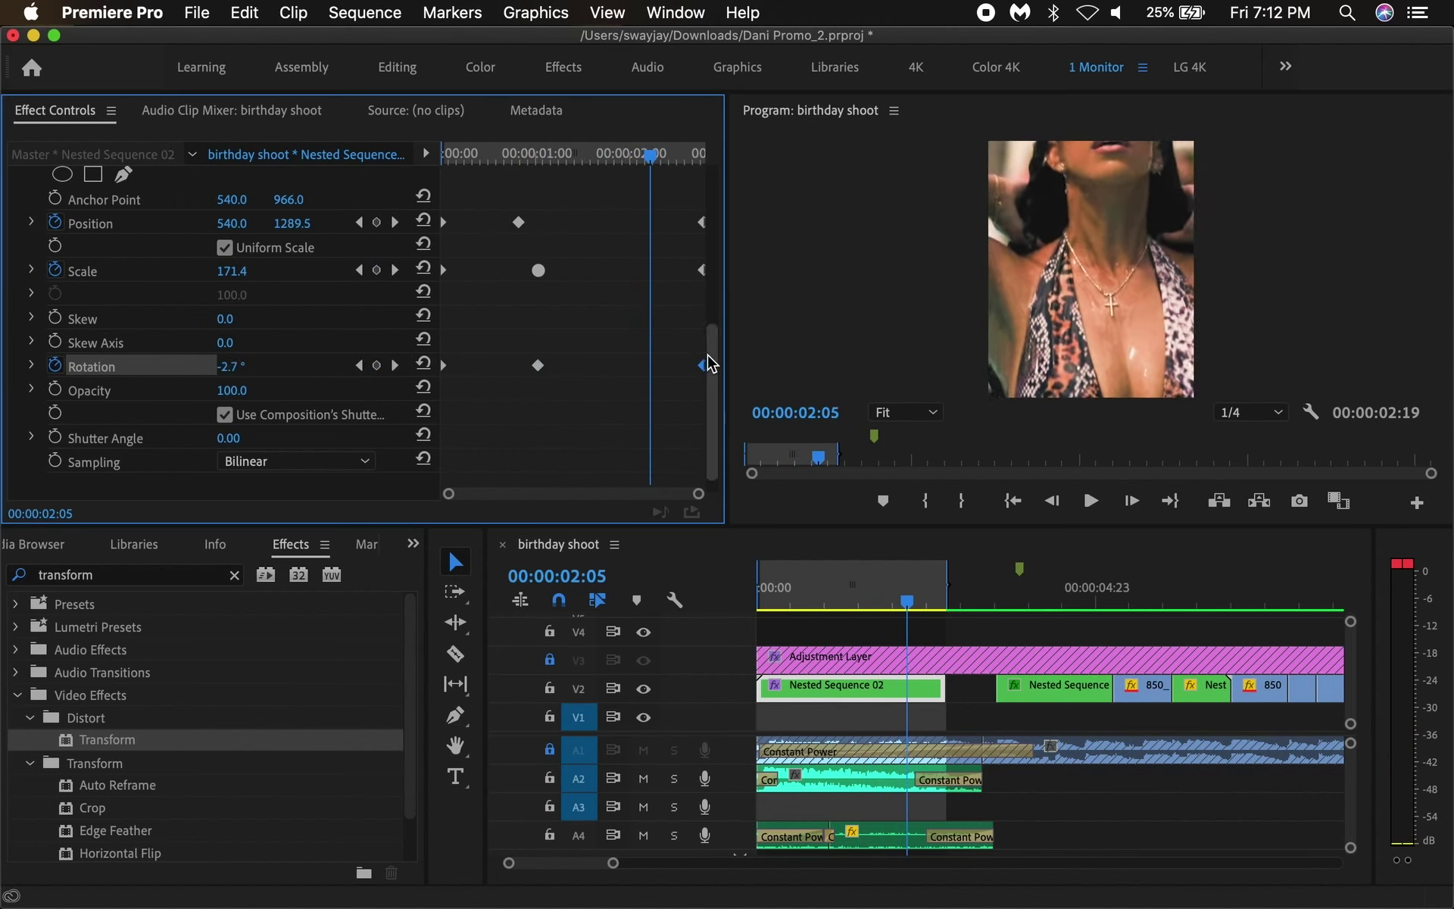
key(Home)
key(space)
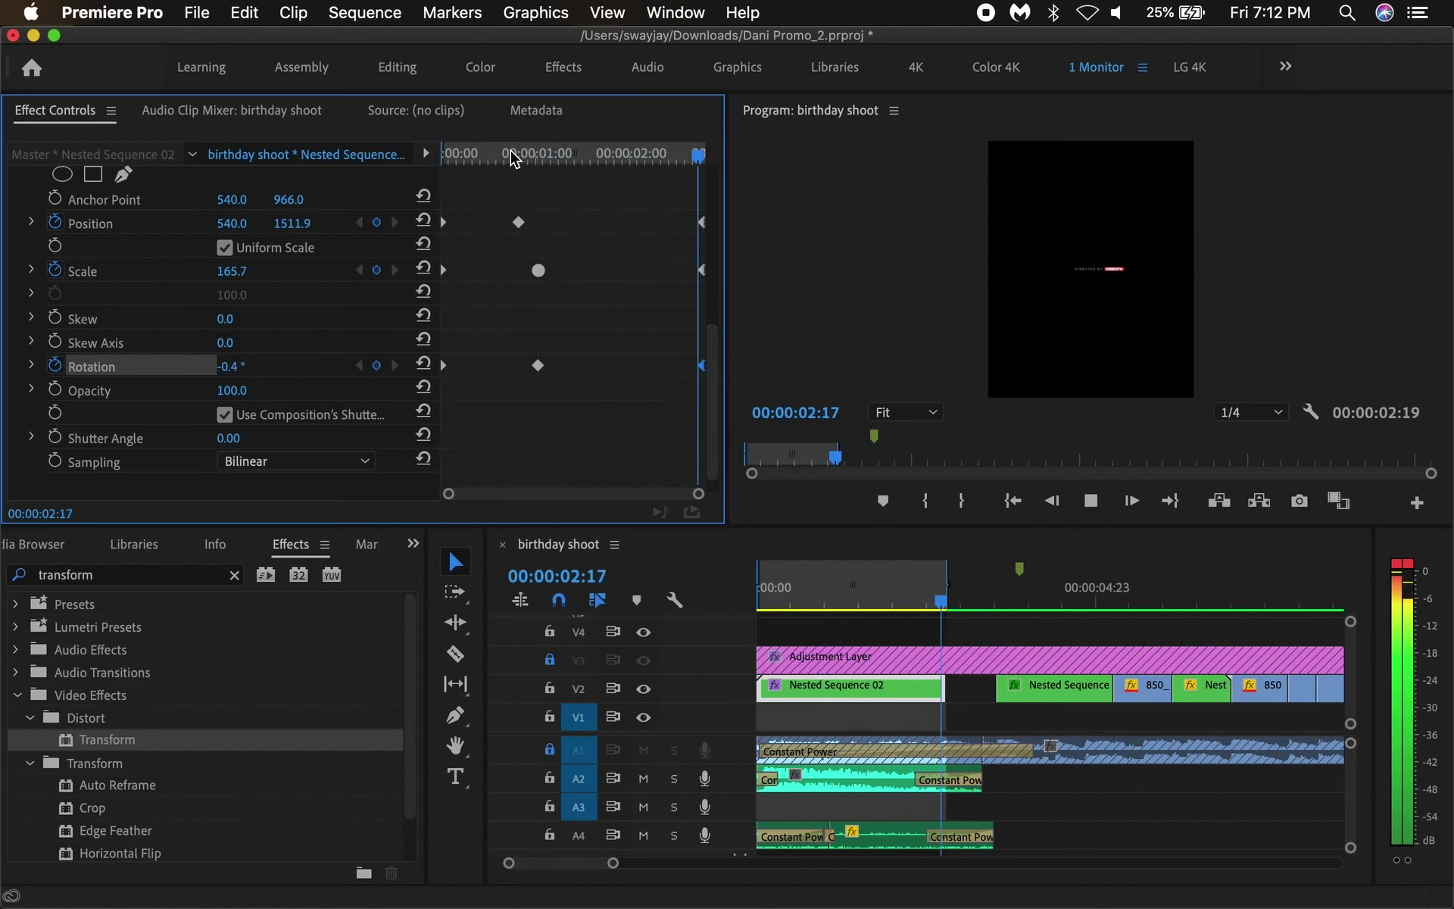
key(space)
- Set the middle Rotation keyframe to Auto Bezier and play back the smoothed rotation
right_click(539, 367)
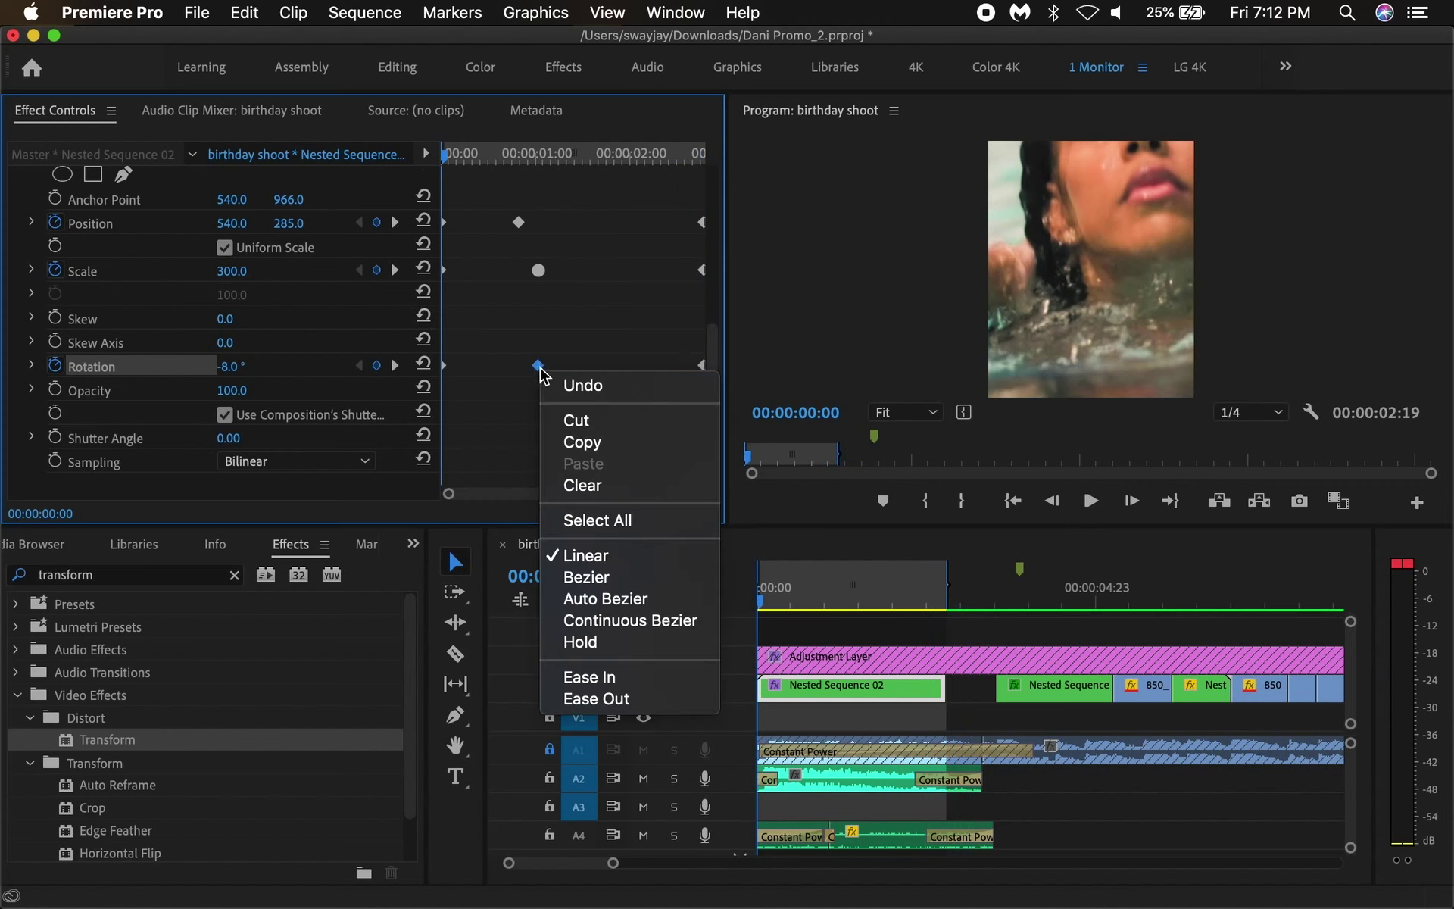
click(577, 599)
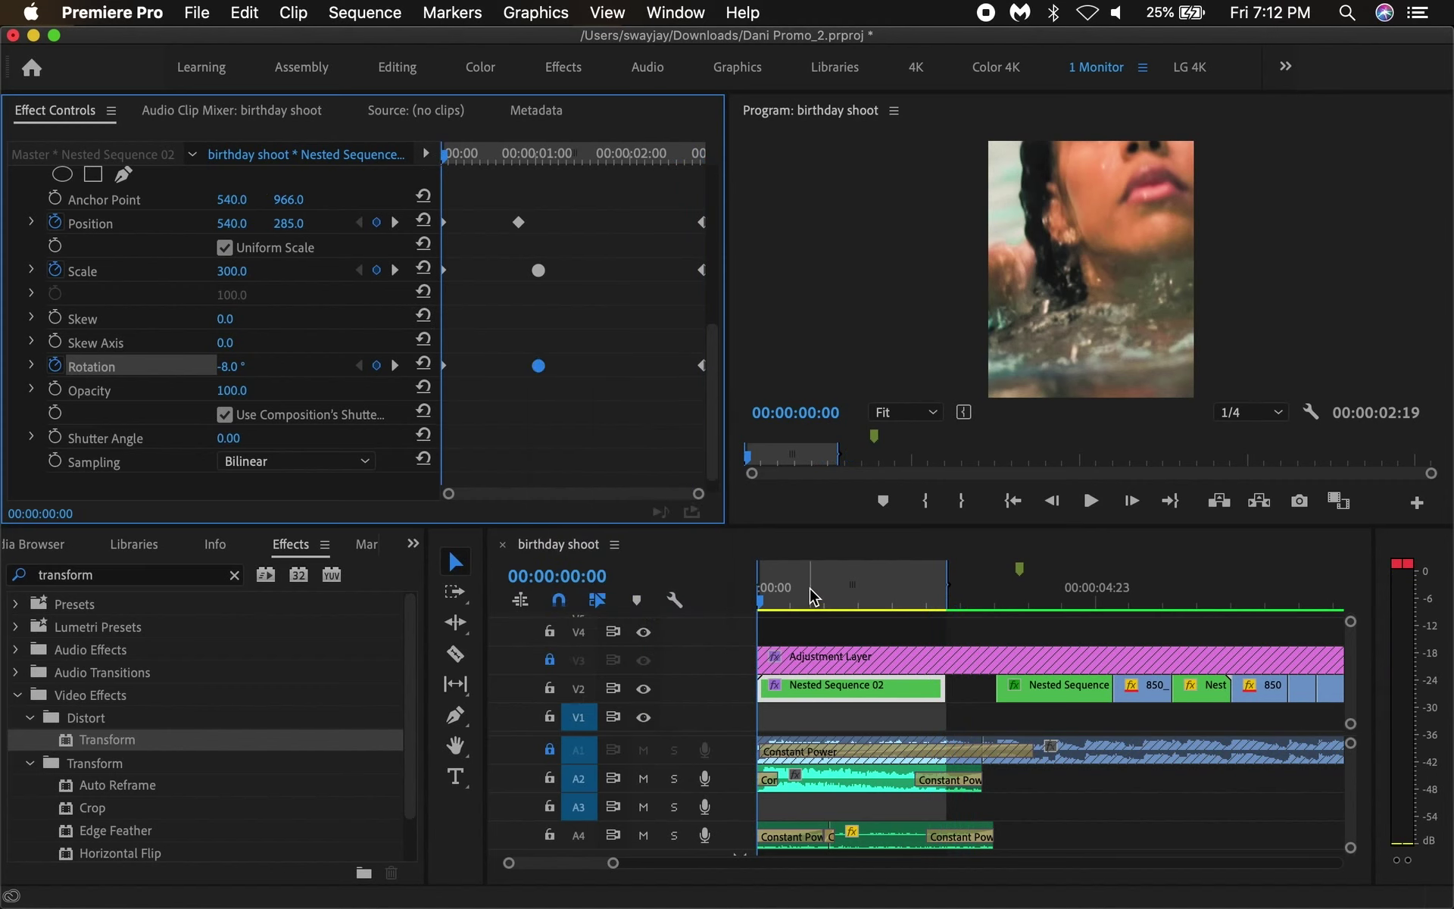
click(545, 616)
key(space)
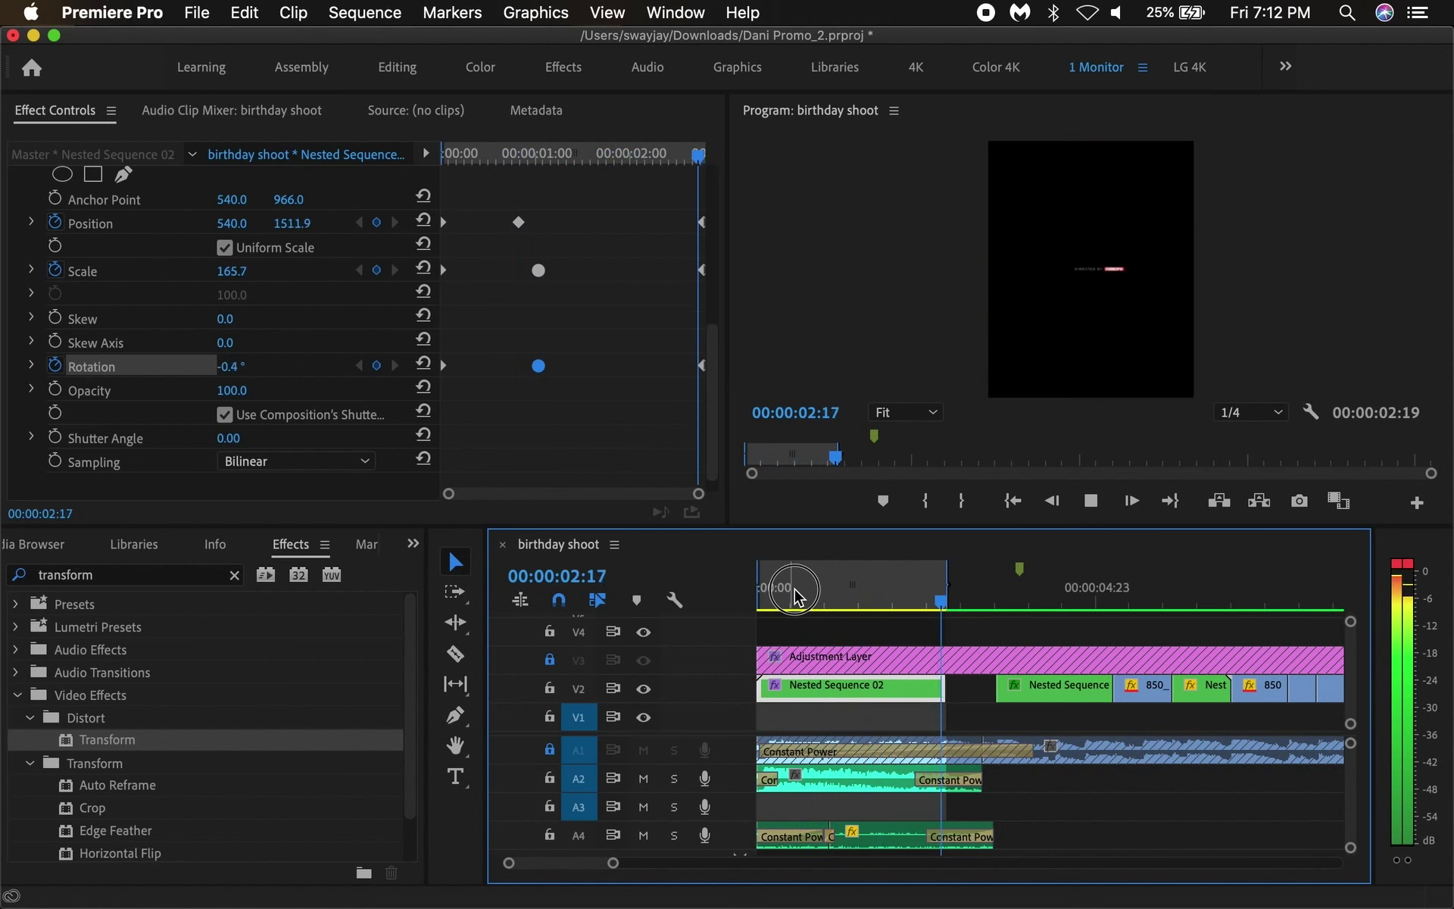
key(Home)
- Give the middle Position keyframe Ease In temporal interpolation and replay to check it
click(518, 222)
right_click(518, 222)
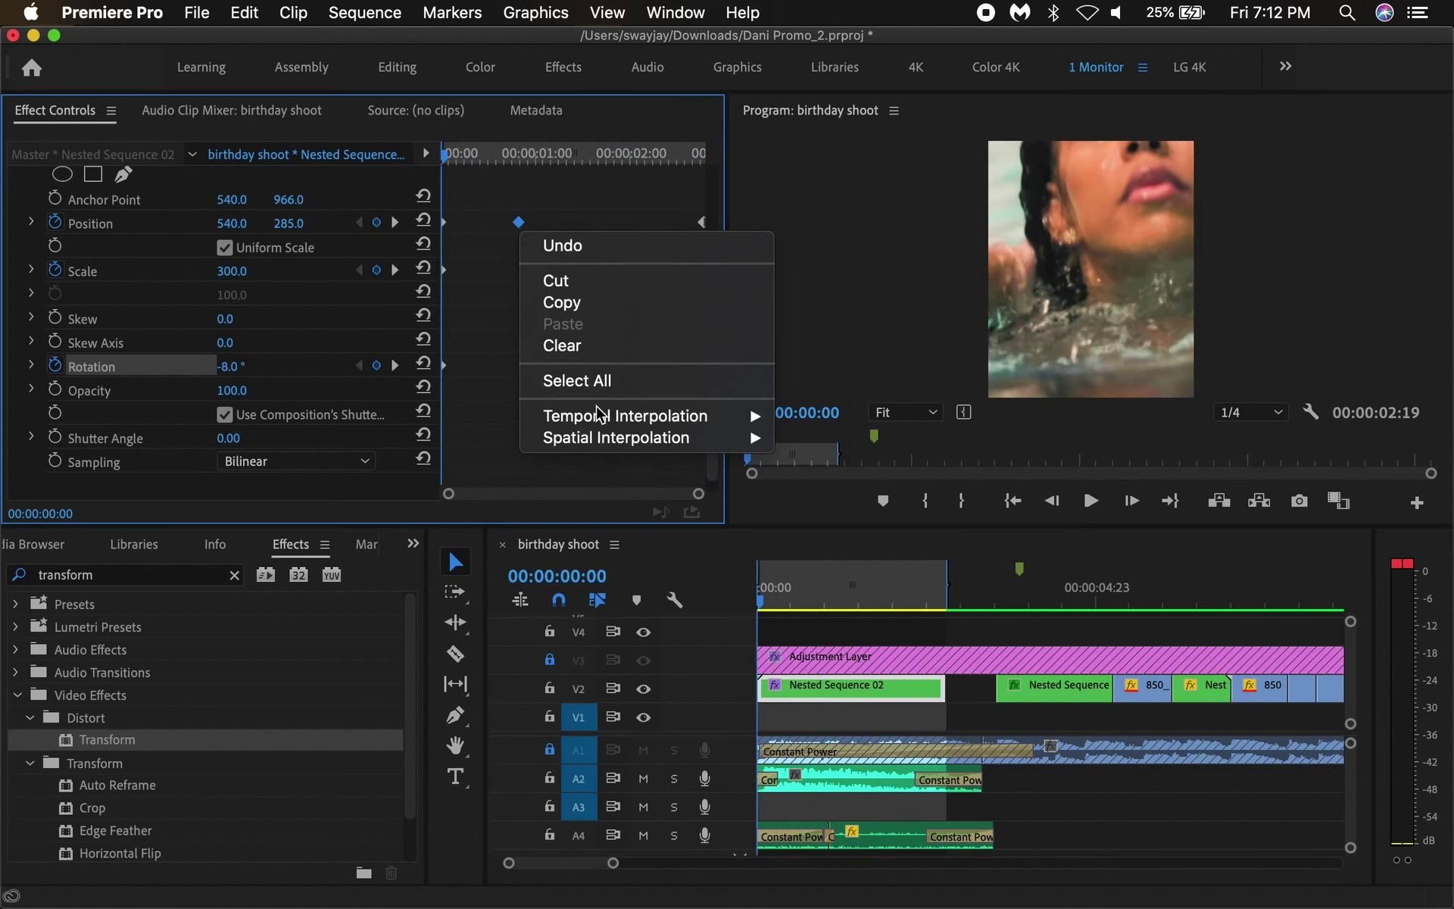
mouse_move(611, 415)
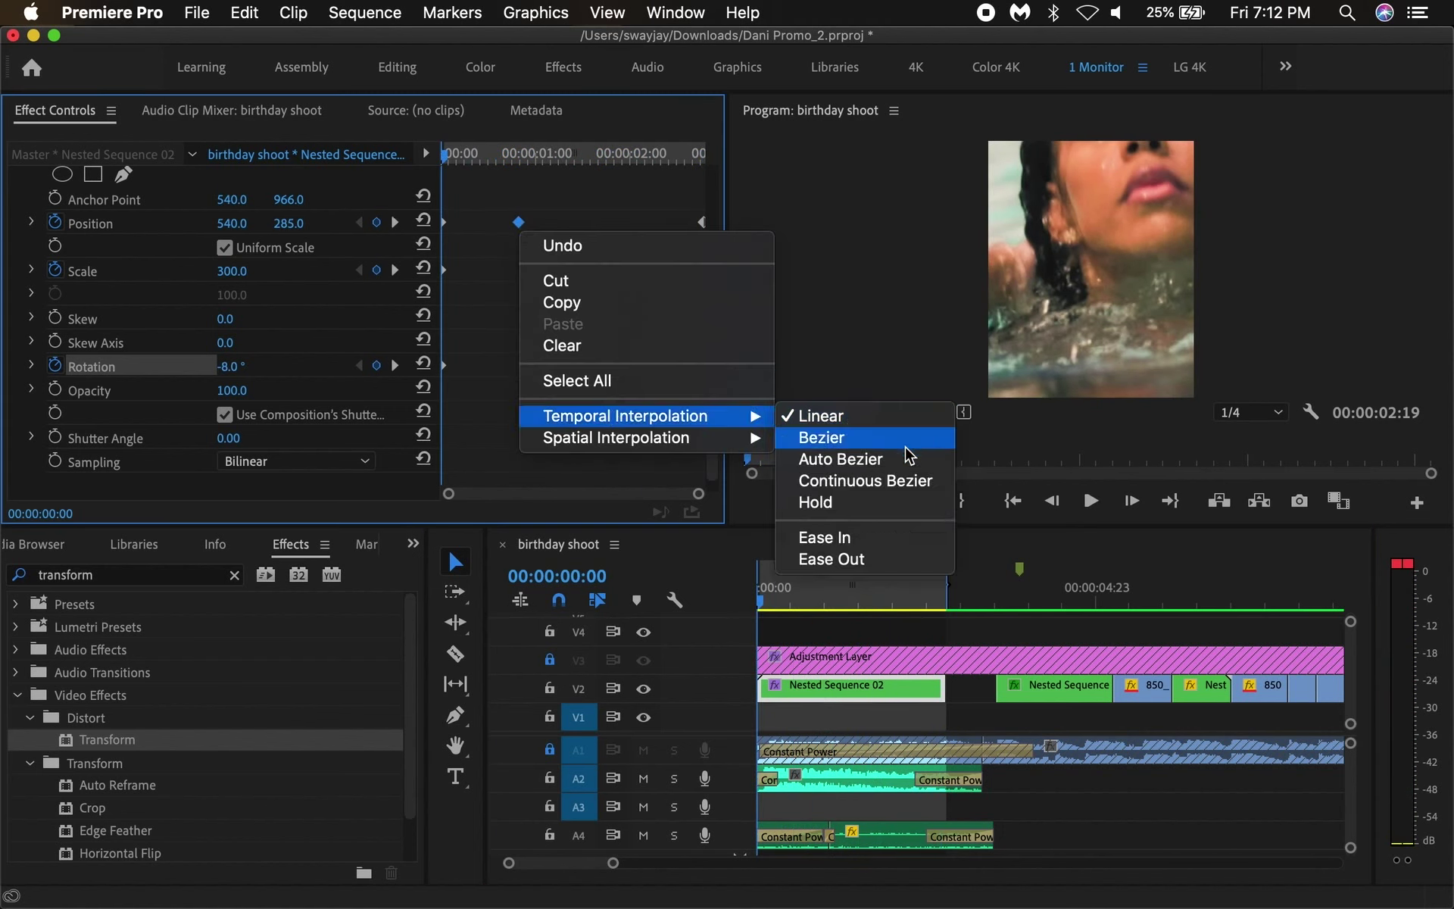
click(855, 538)
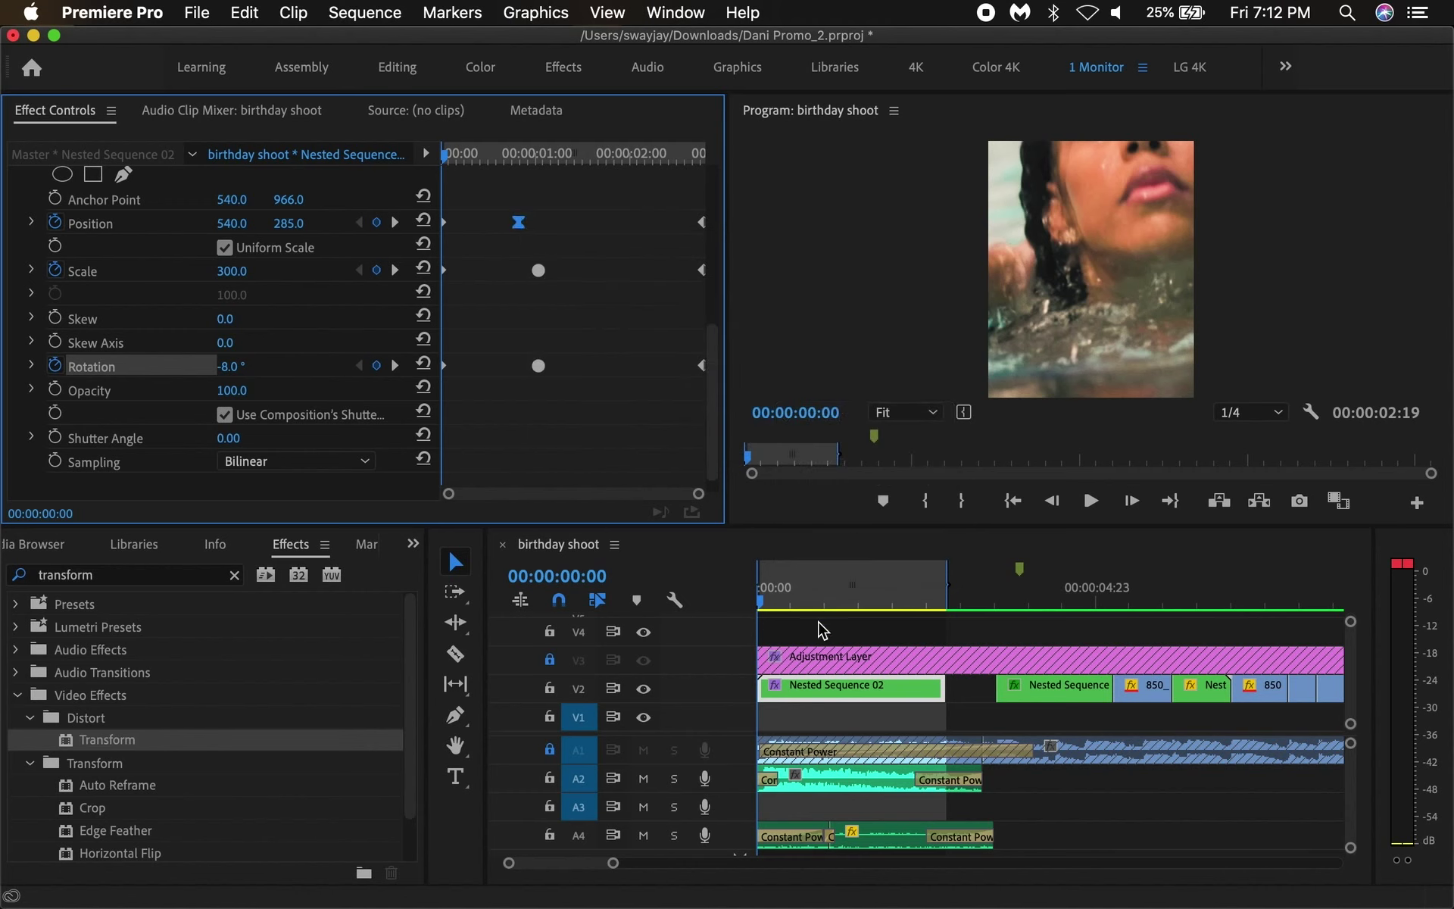
key(space)
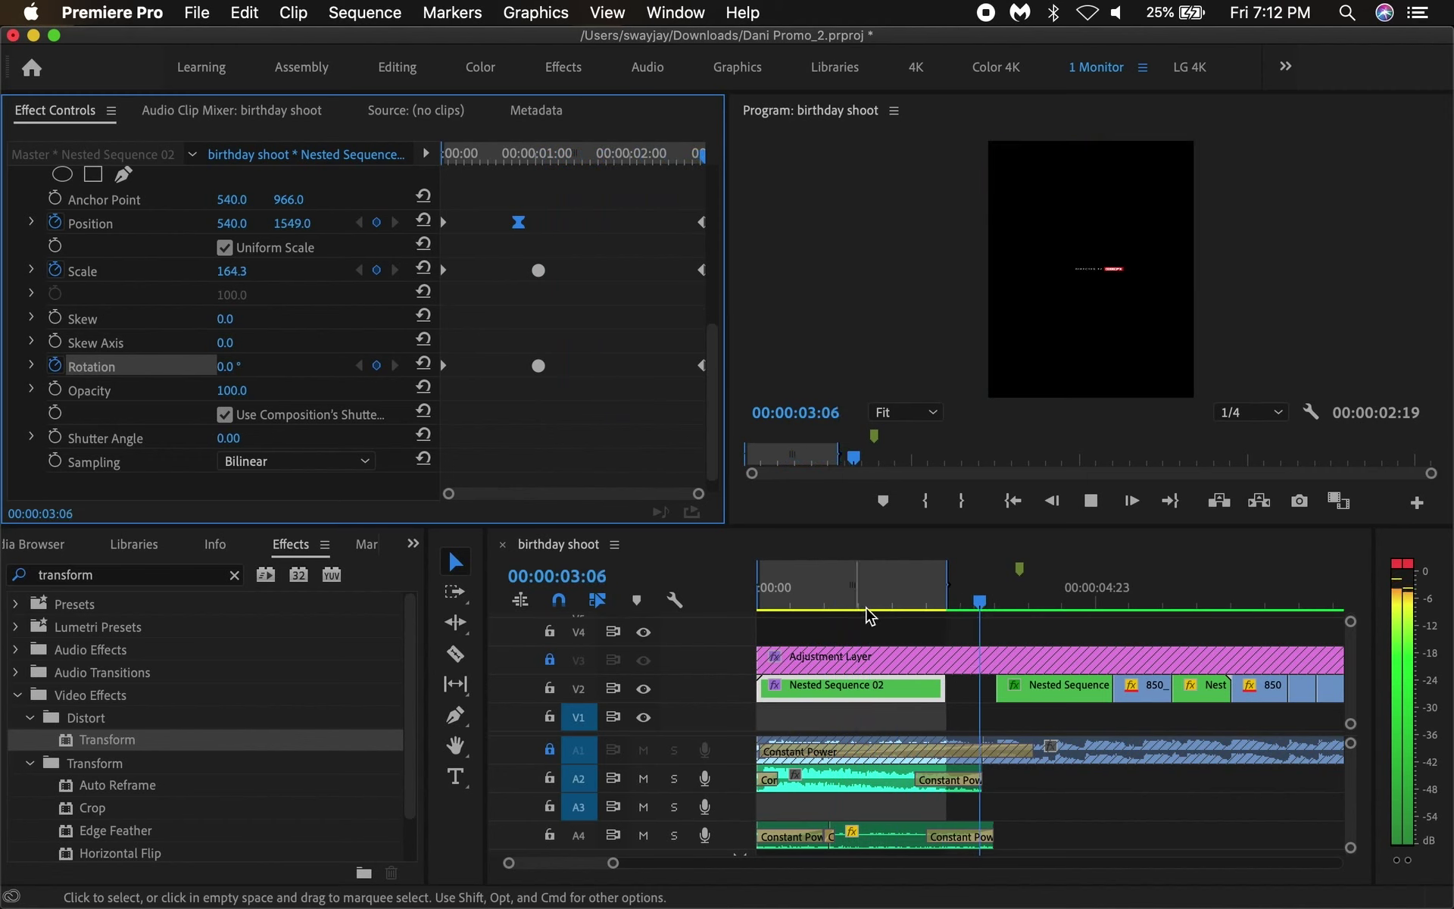
click(811, 634)
key(space)
key(space)
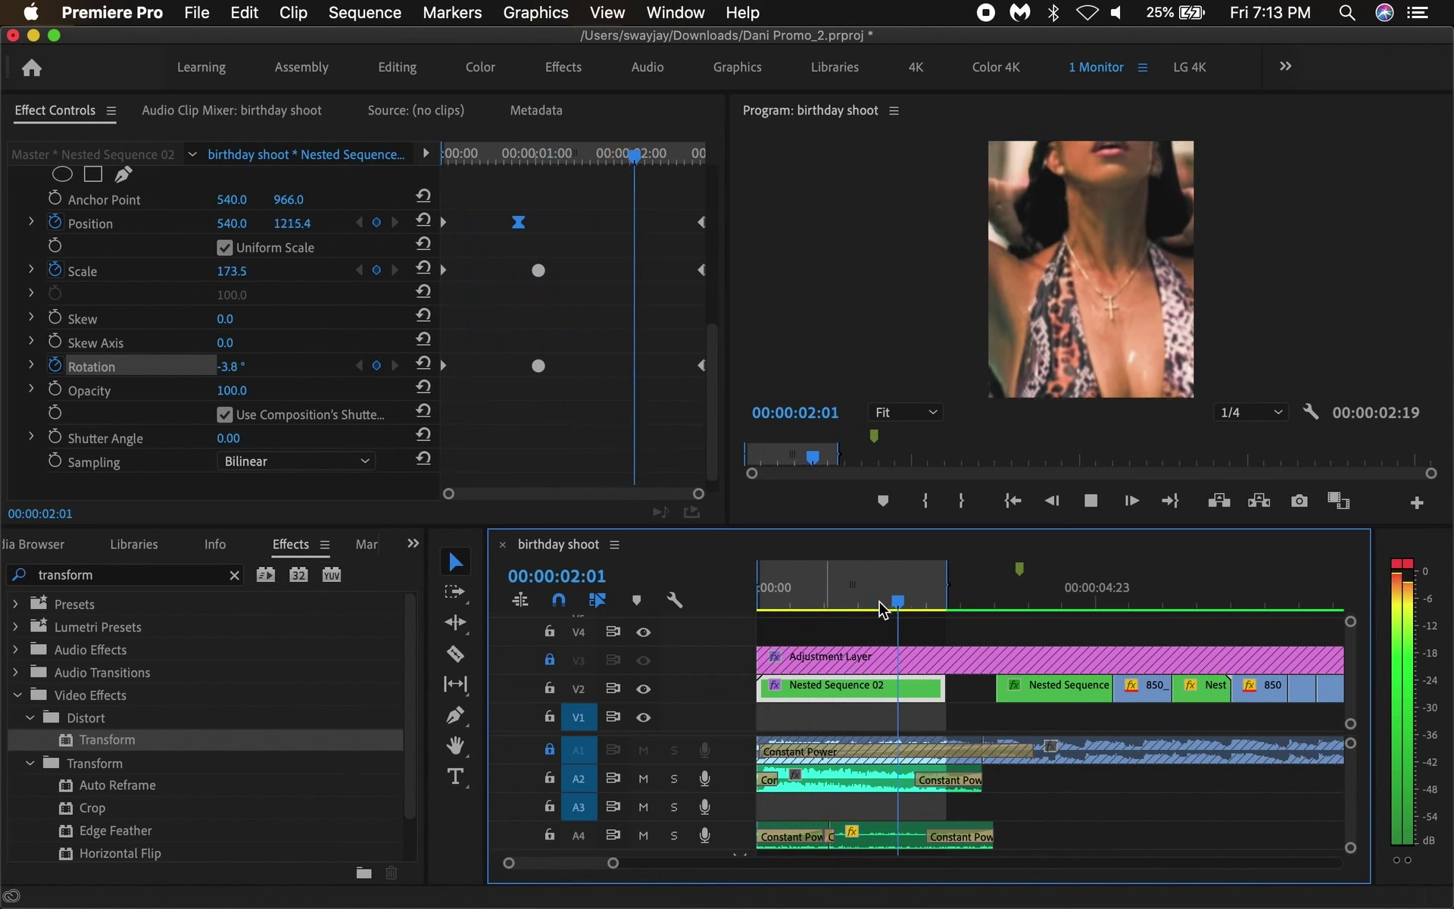
click(761, 595)
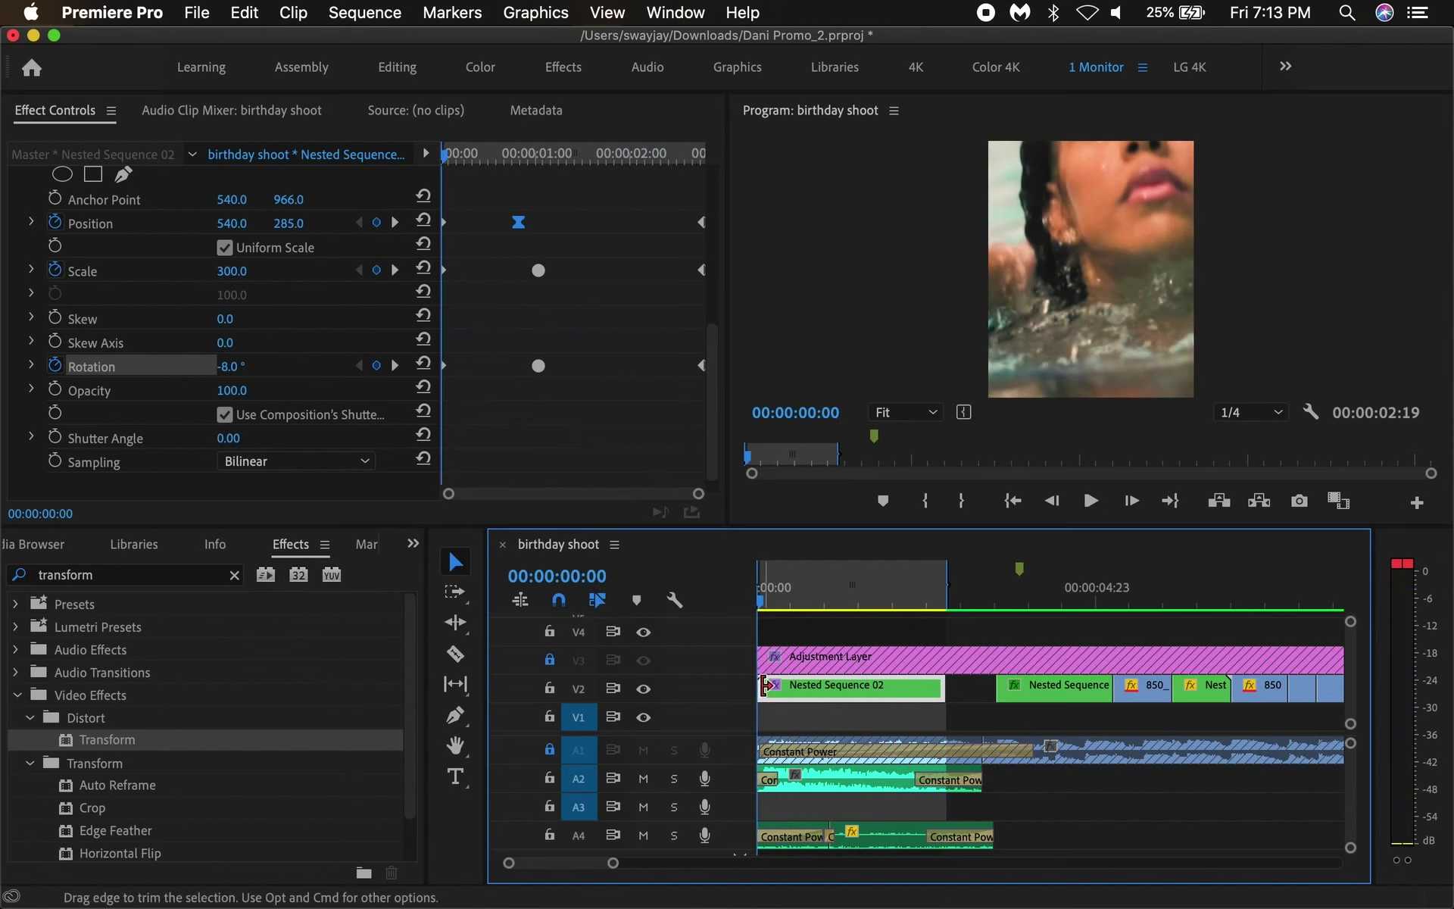
- Add a default Cross Dissolve at the clip's start, render previews, and maximize the Program Monitor
right_click(765, 686)
click(823, 837)
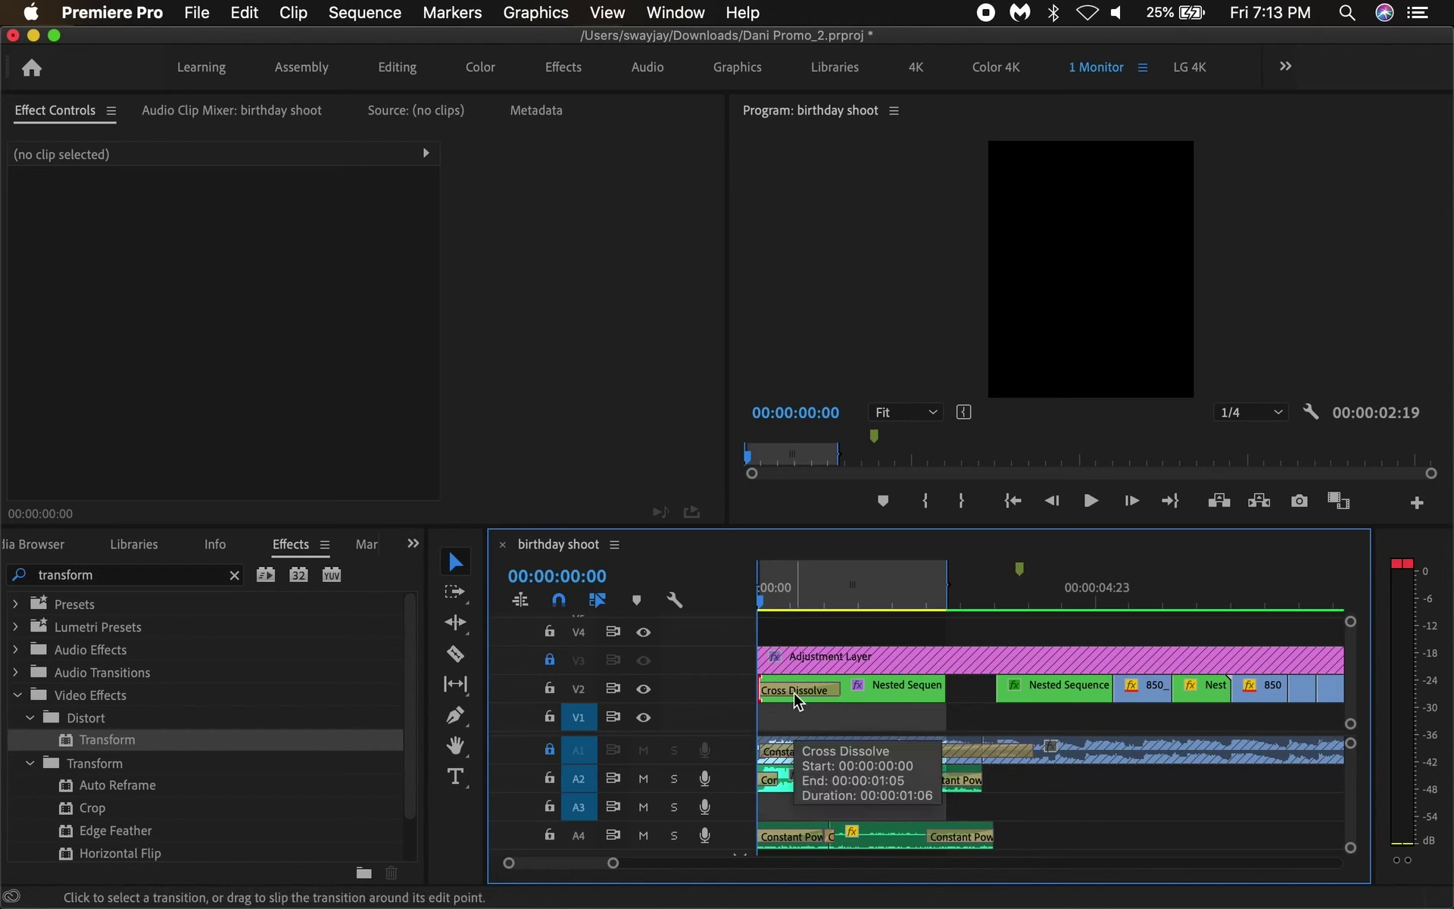
key(Return)
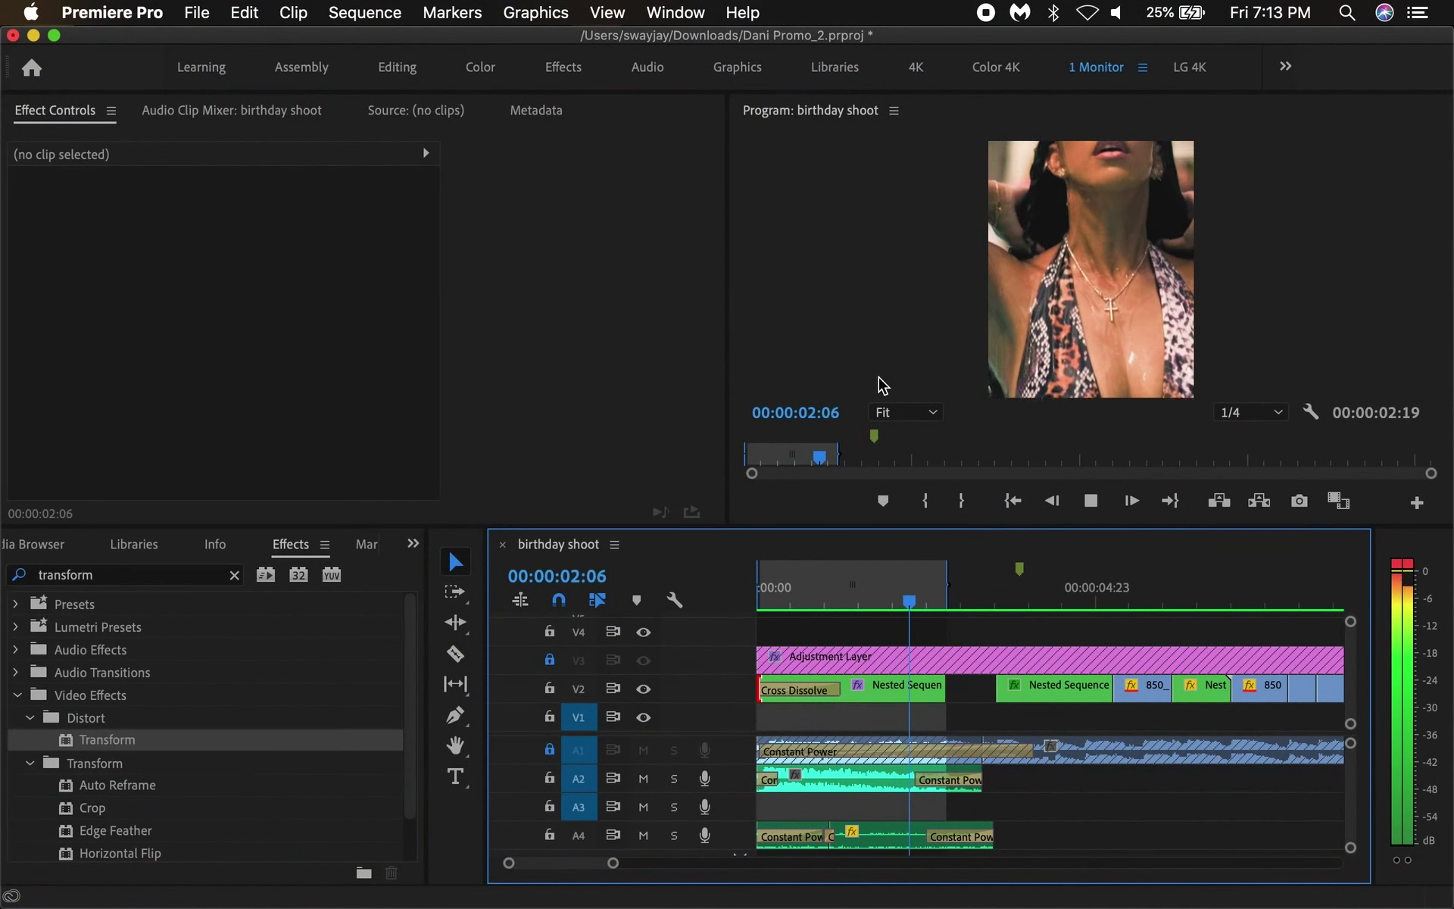
key(grave)
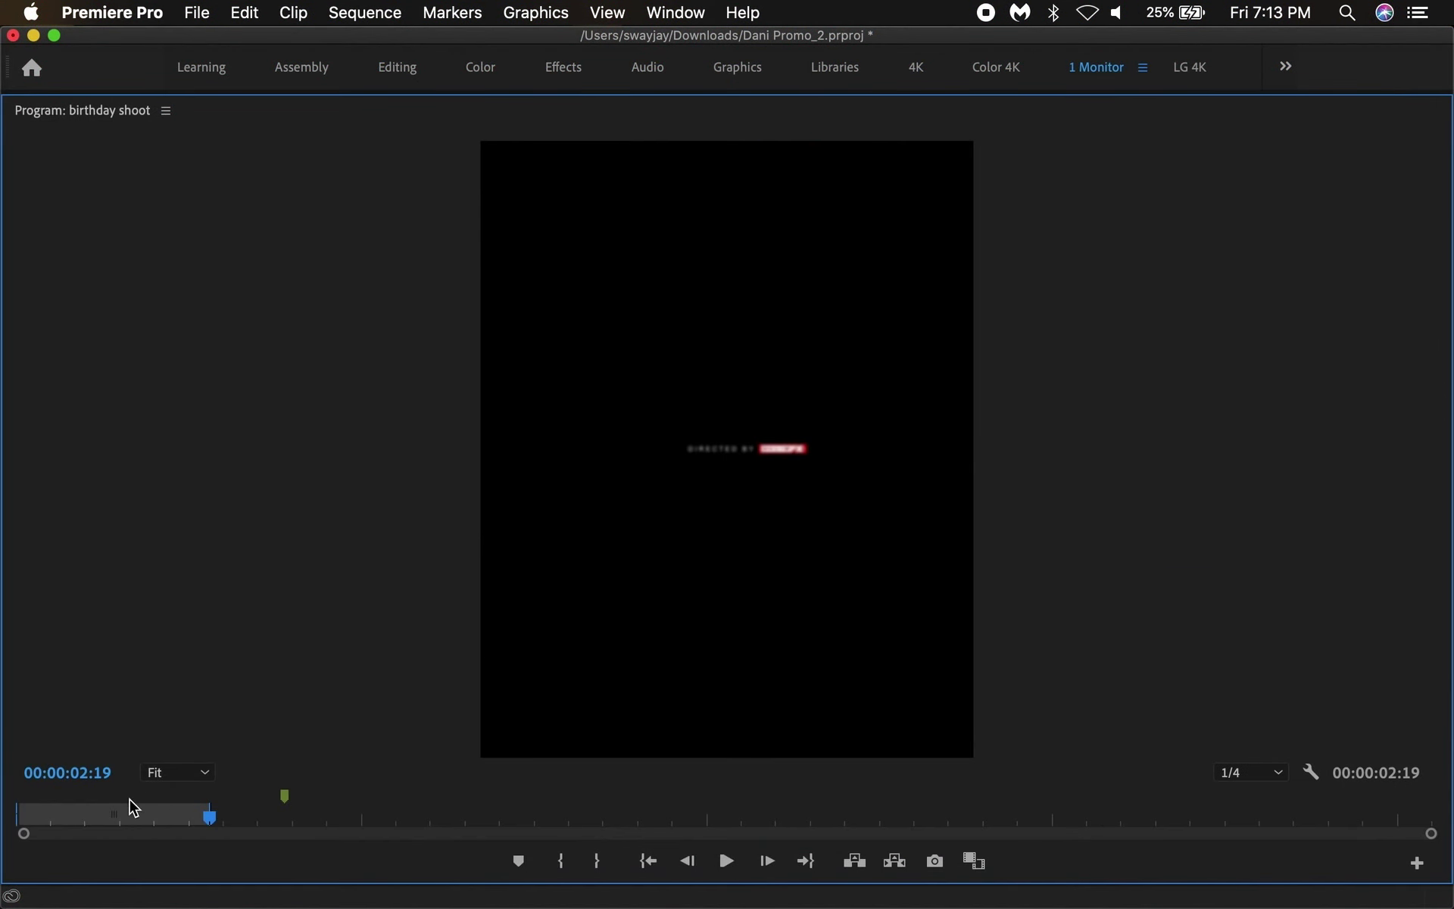
- Switch playback resolution from 1/4 to Full and replay the opening fade-in and motion
click(1246, 775)
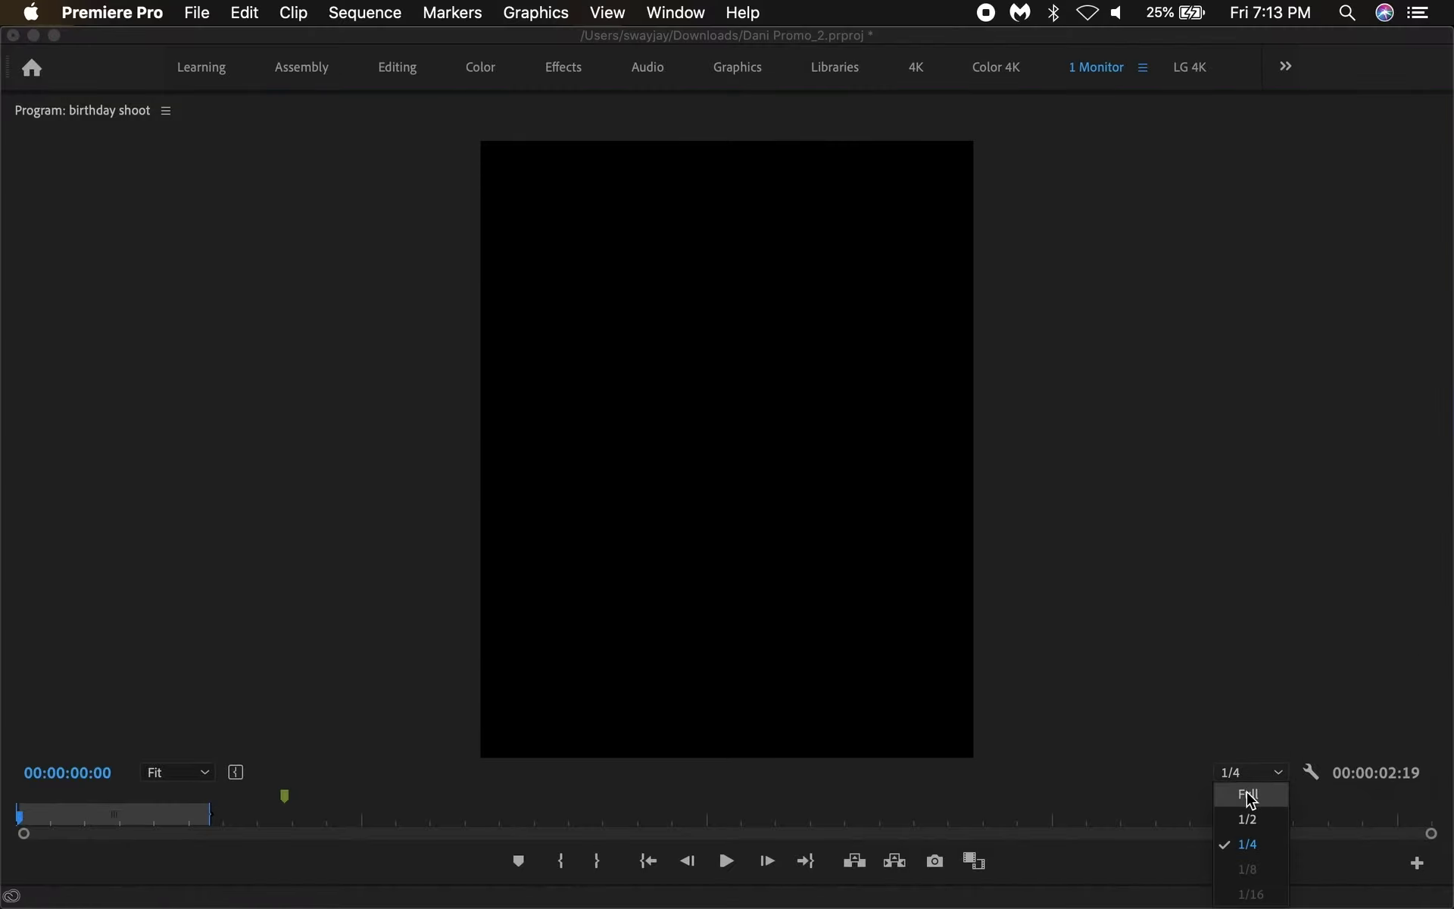
click(1250, 796)
key(space)
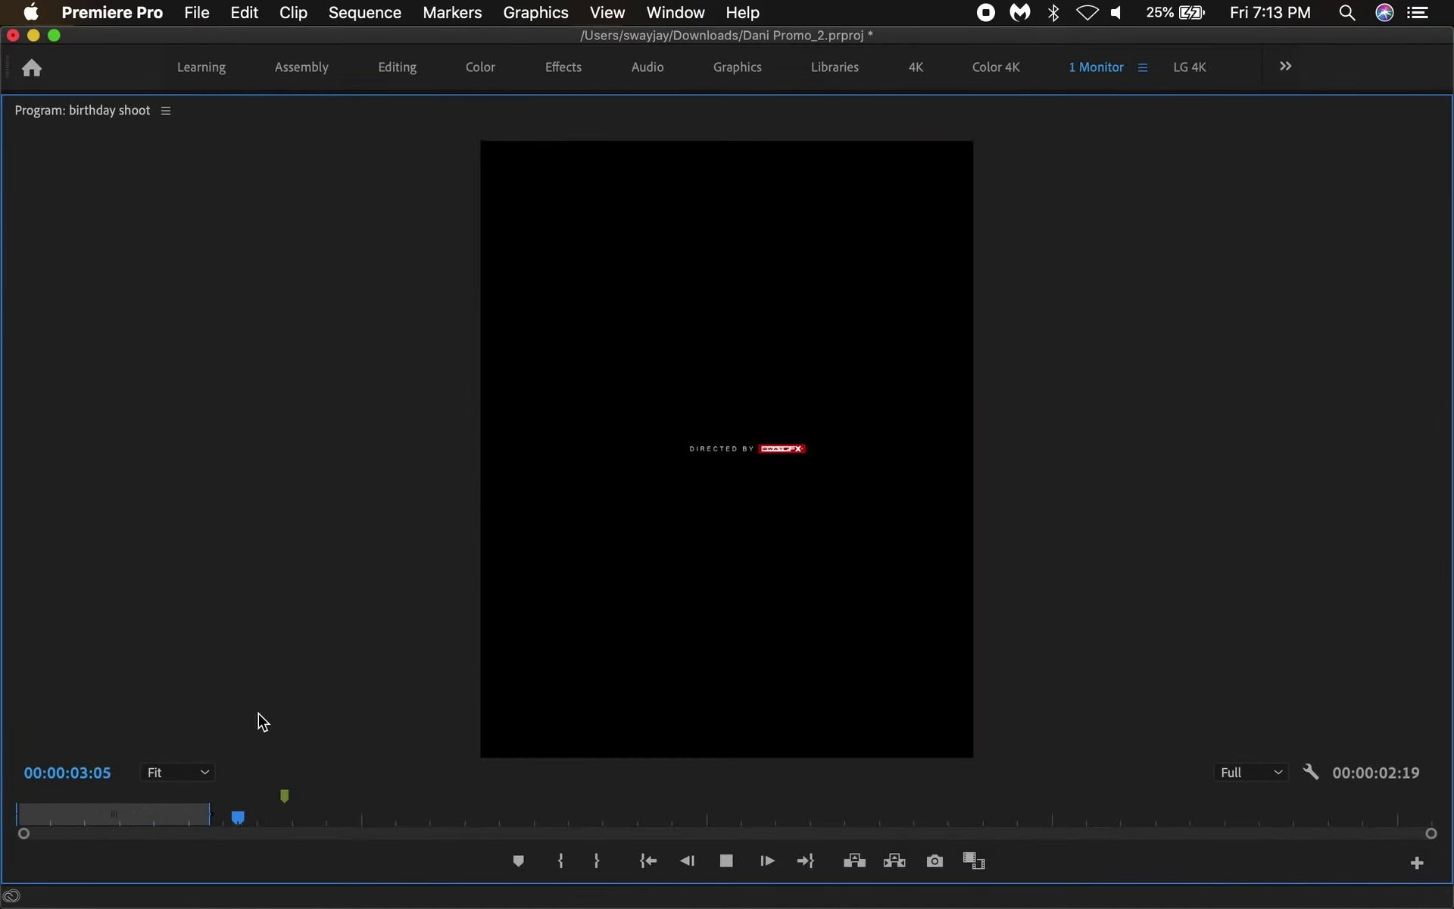
click(6, 812)
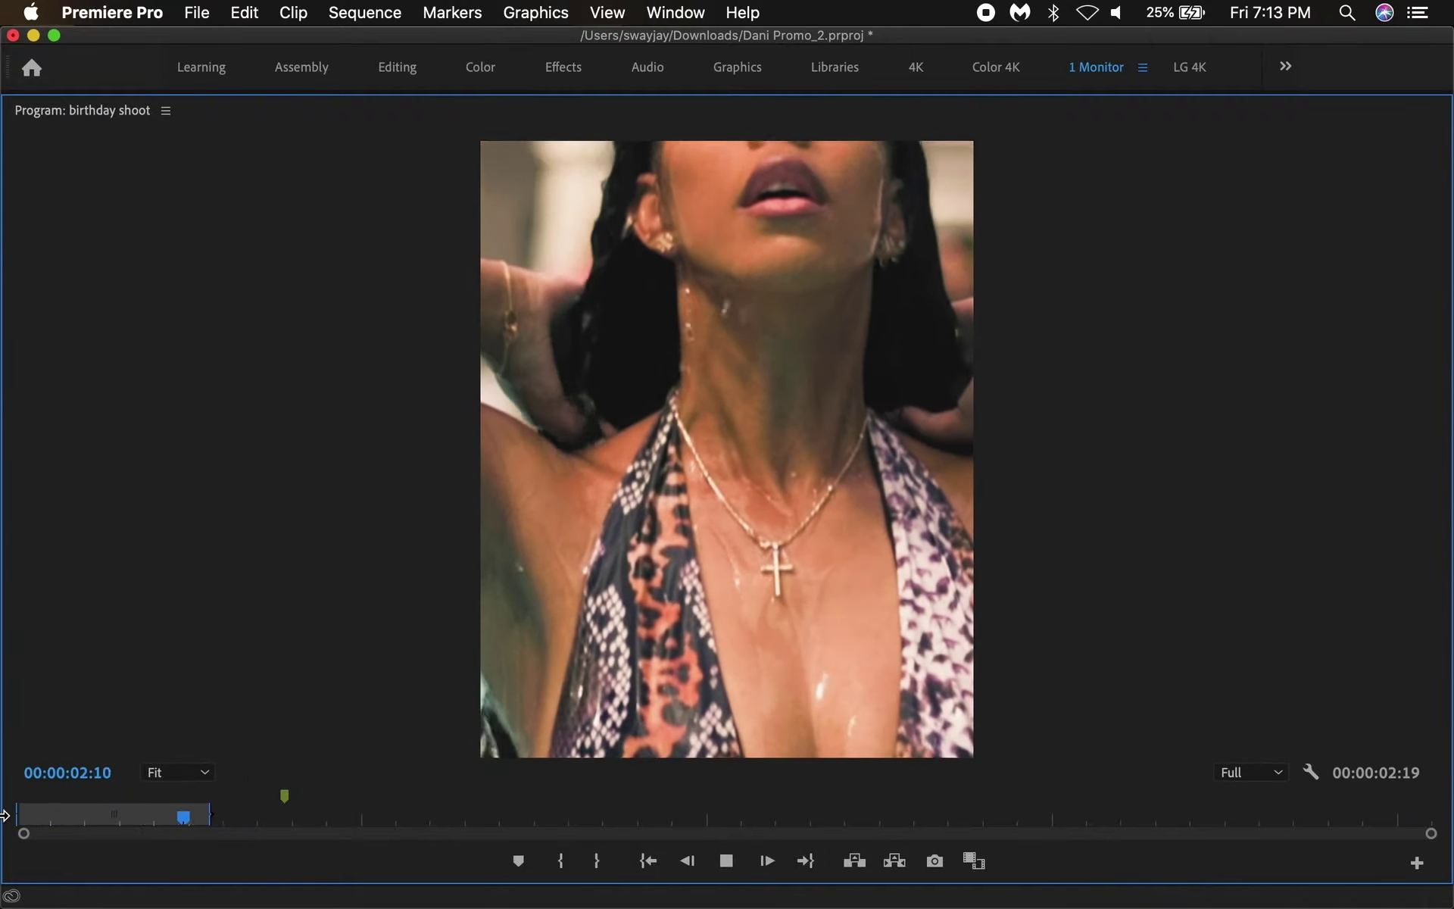
click(4, 815)
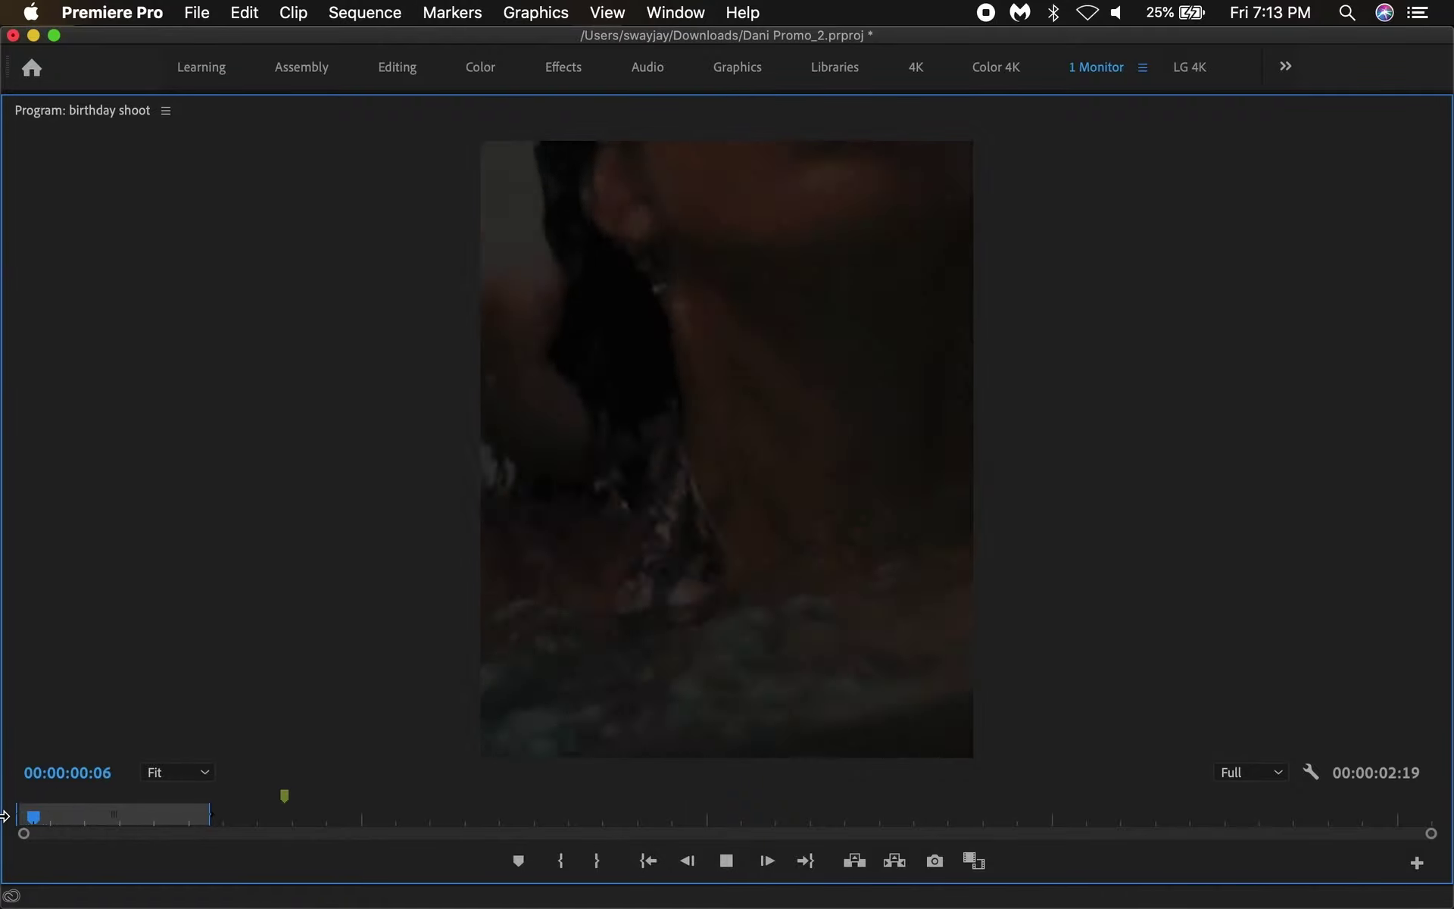